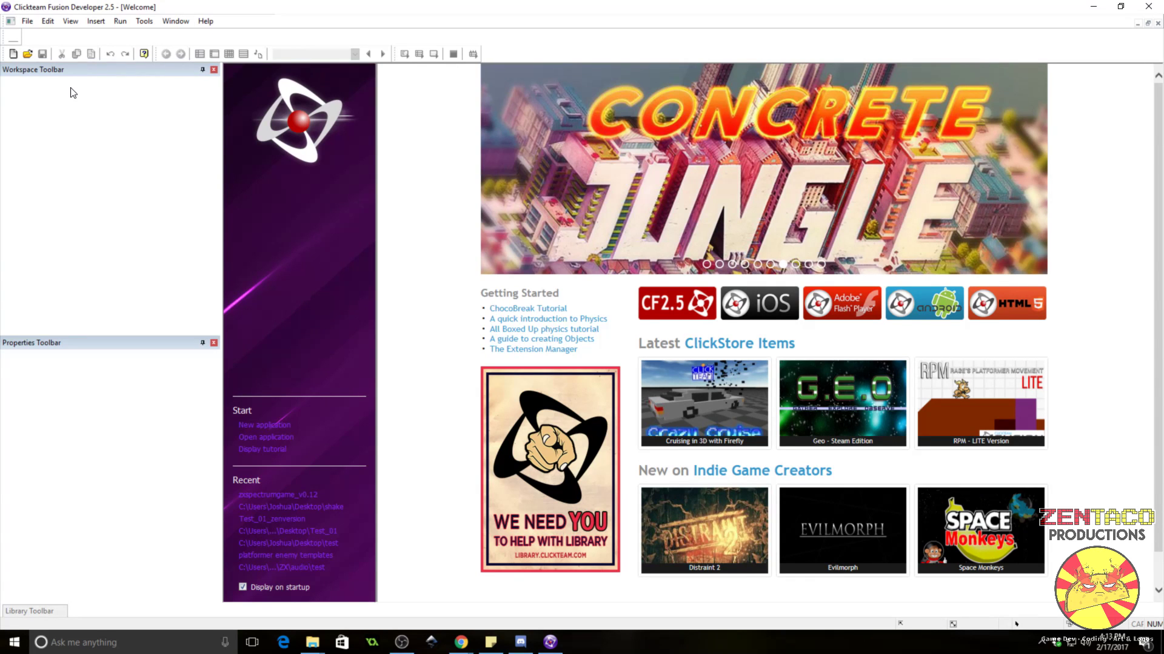
# - Create a new application and open its Frame 1 for editing
pyautogui.click(12, 53)
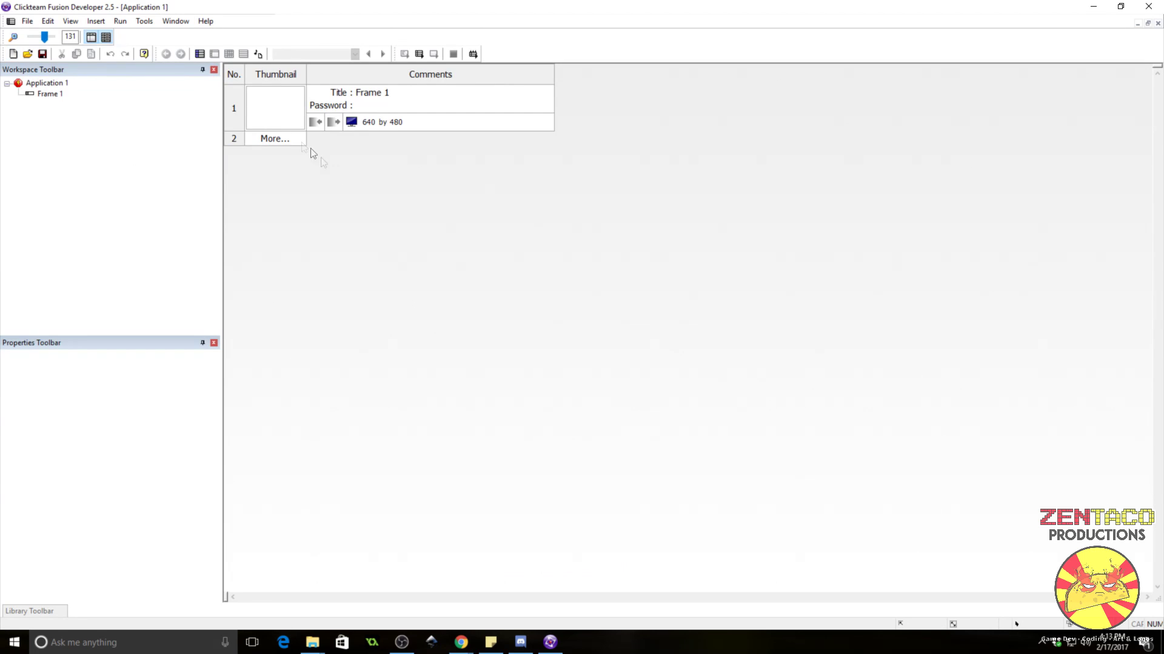
pyautogui.doubleClick(280, 102)
# - Insert a Backdrop object into Frame 1 and load the s_Pitfall_1 game screenshot as its image
pyautogui.rightClick(612, 237)
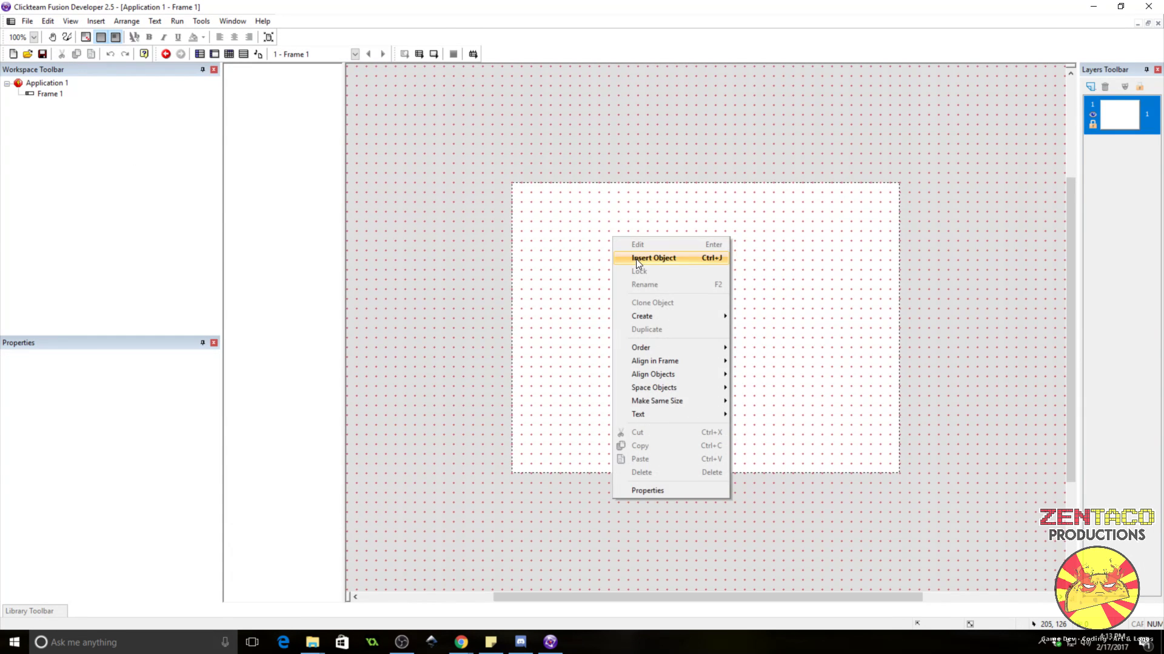
pyautogui.click(635, 260)
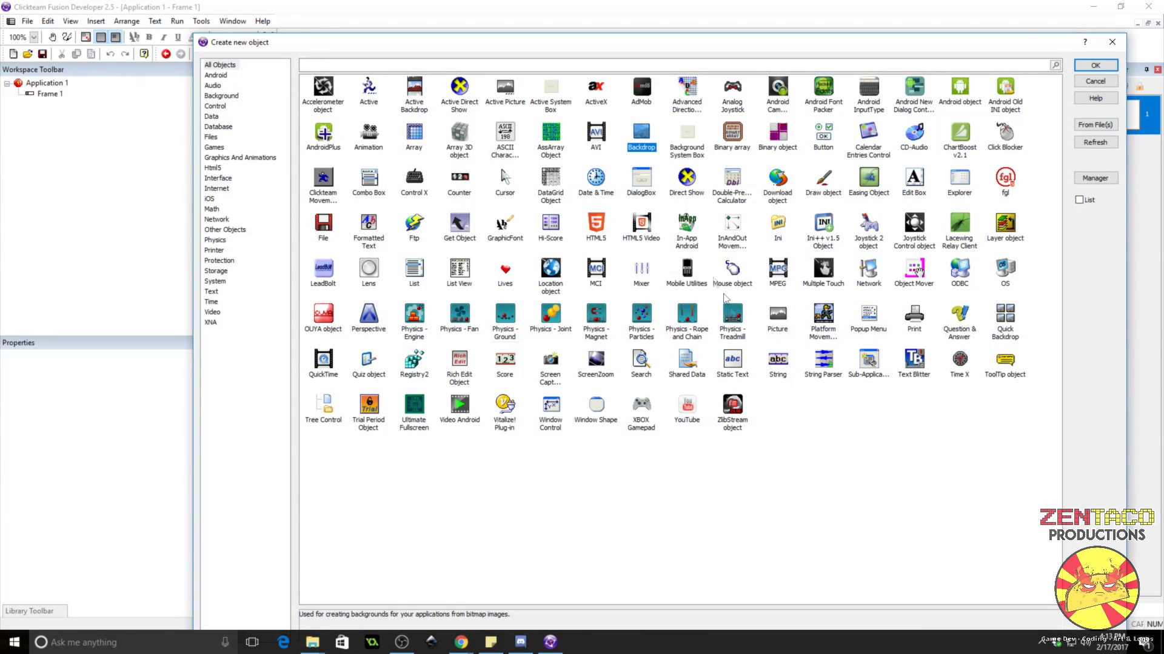
pyautogui.click(647, 133)
pyautogui.doubleClick(642, 134)
pyautogui.click(527, 203)
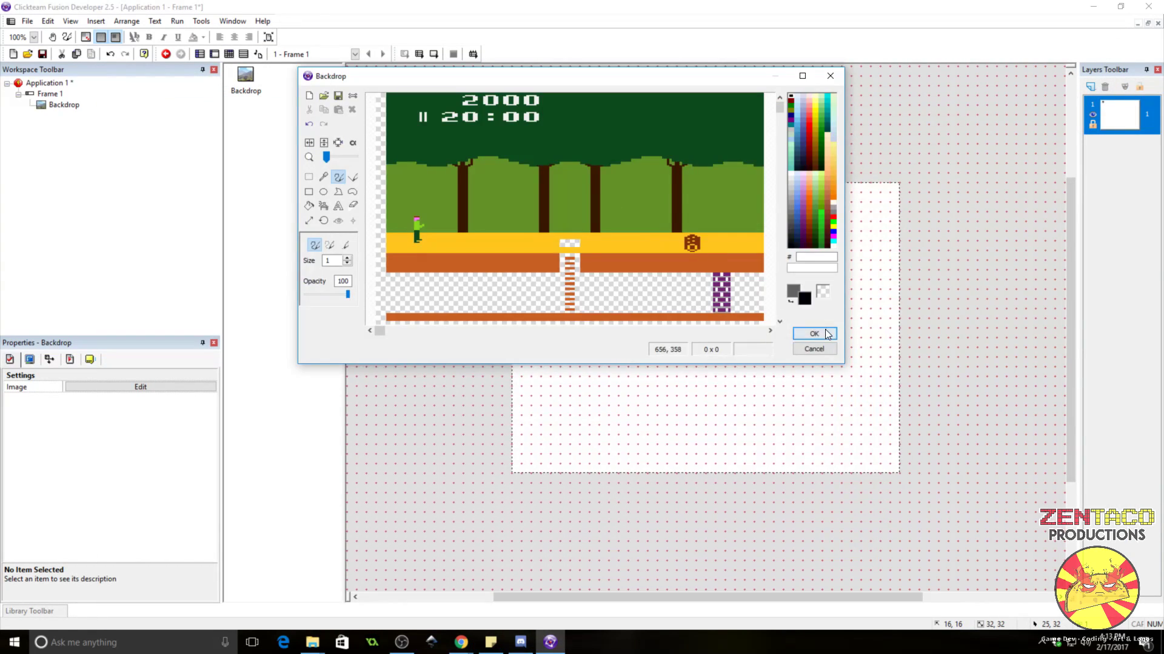
pyautogui.click(812, 333)
# - Move the backdrop to about X -16, Y 0 and stretch it to about 655 by 413 pixels to reach the frame's right edge
pyautogui.moveTo(699, 303)
pyautogui.mouseDown()
pyautogui.moveTo(697, 293)
pyautogui.moveTo(690, 303)
pyautogui.mouseUp()
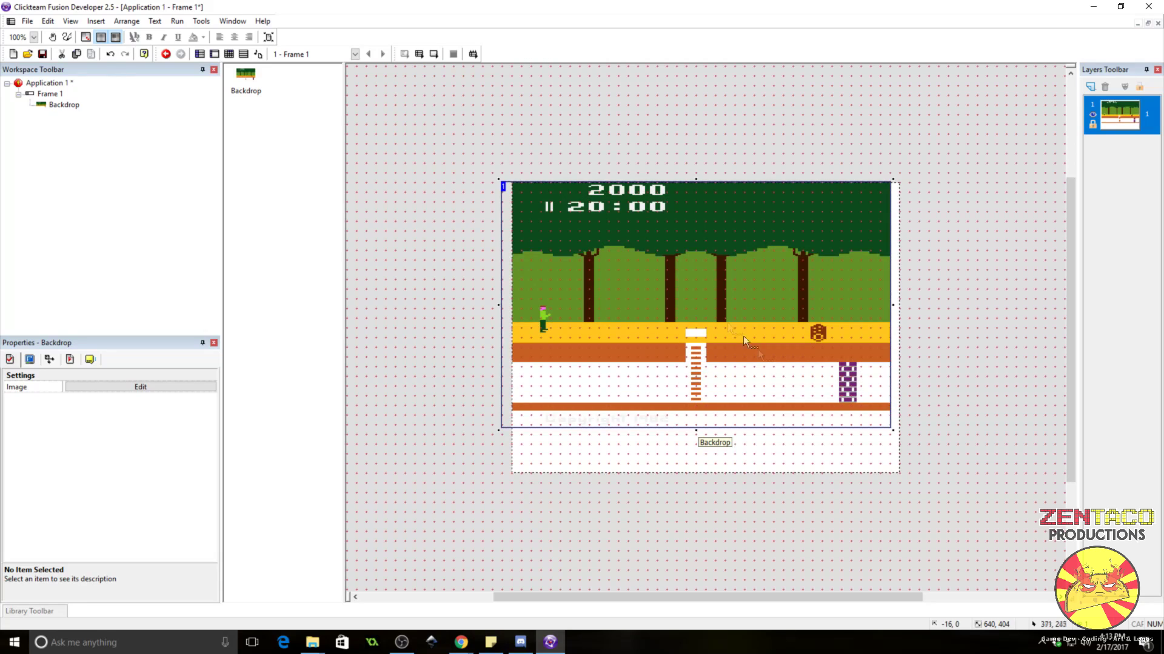
pyautogui.click(893, 430)
pyautogui.moveTo(893, 429); pyautogui.dragTo(902, 434)
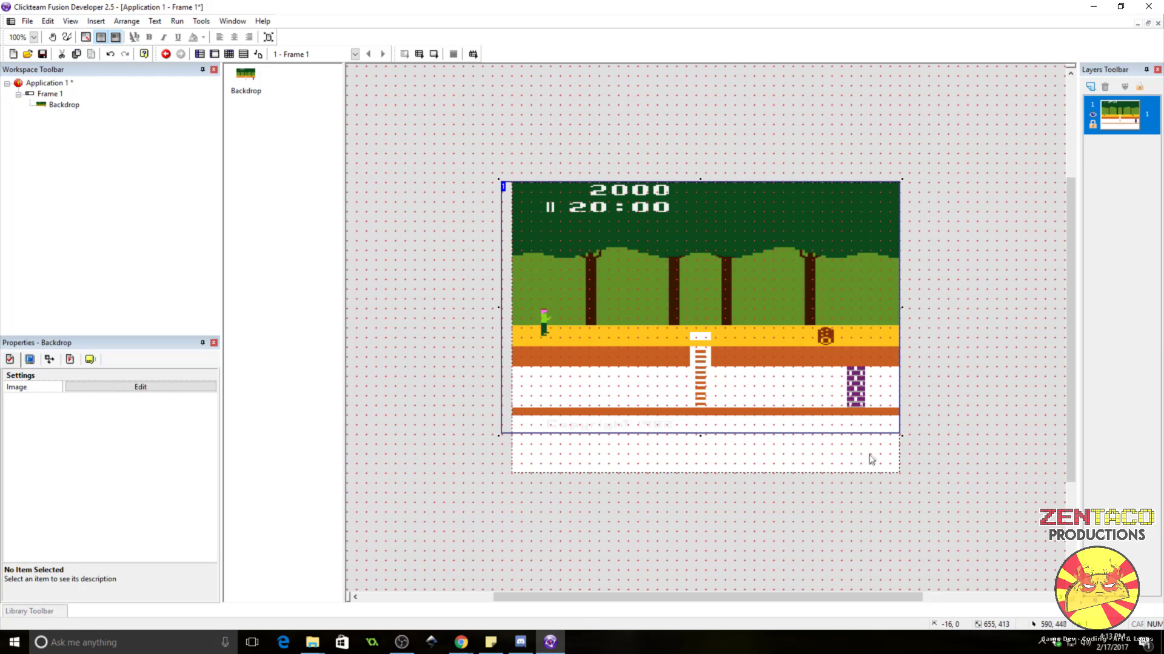
pyautogui.click(431, 308)
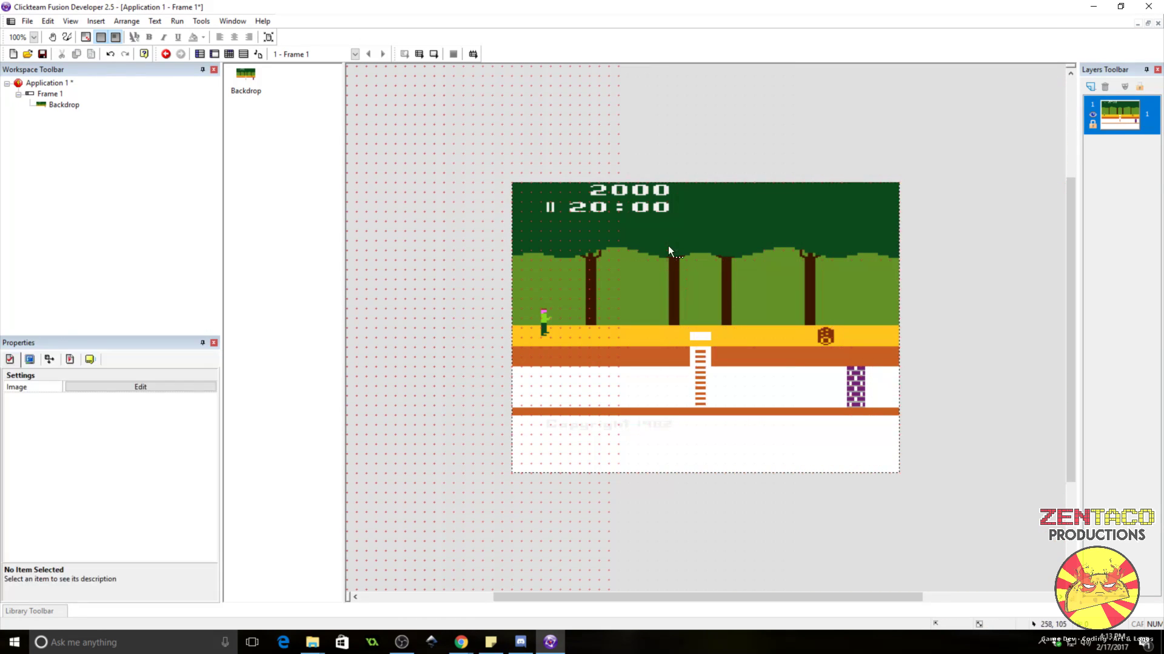
# - Set Frame 1's background color to black
pyautogui.click(49, 93)
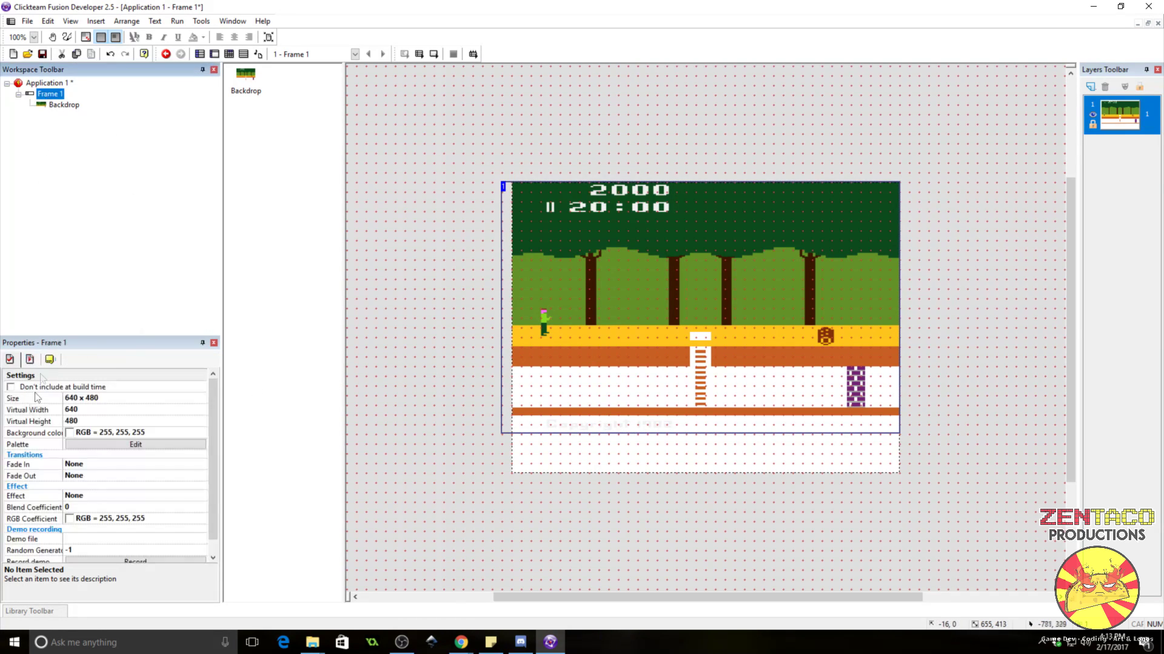
pyautogui.click(71, 436)
pyautogui.click(100, 441)
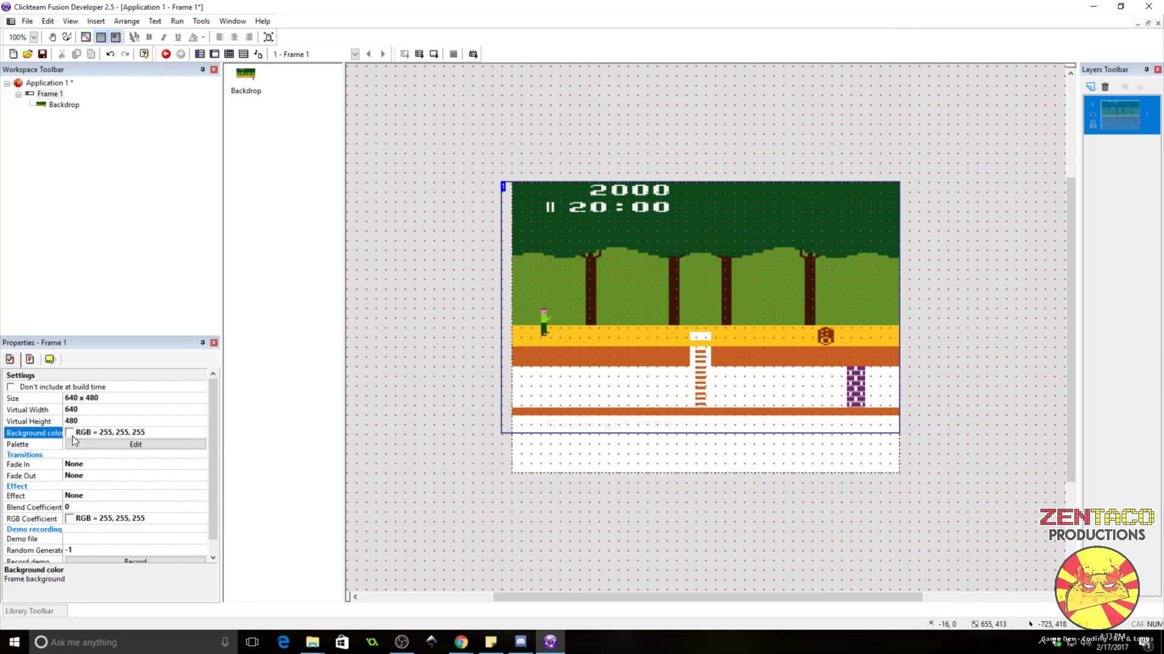
pyautogui.click(401, 325)
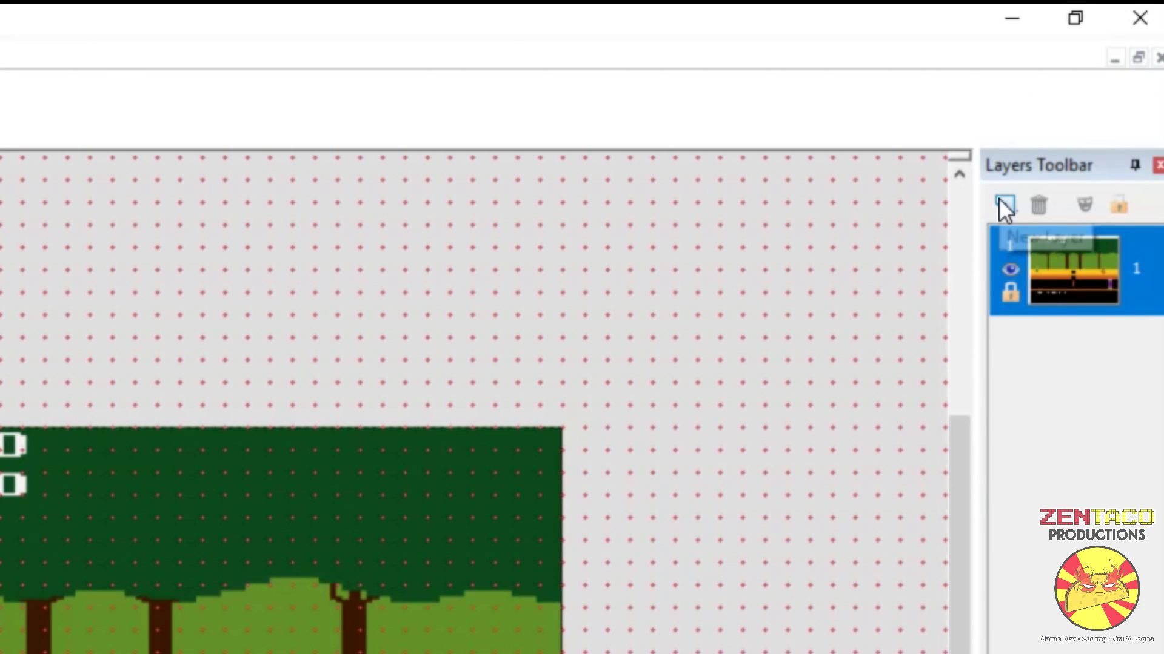
# - Add a second layer to the frame and look up the Layers Toolbar entry among the available toolbars
pyautogui.click(1000, 204)
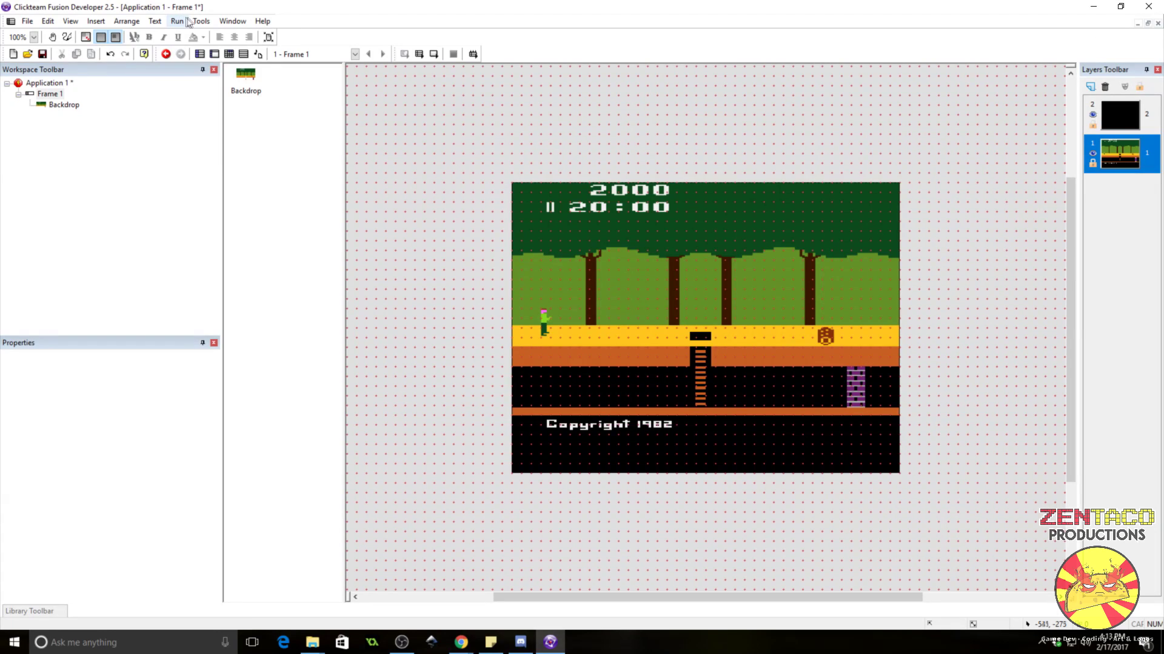
pyautogui.click(200, 21)
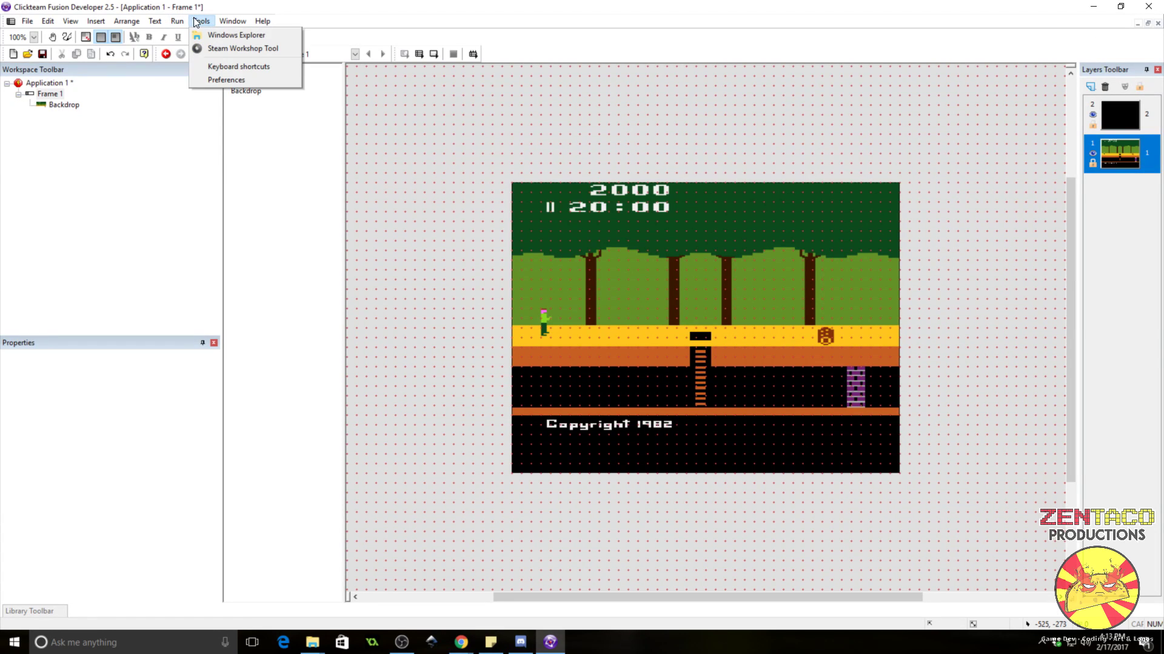
pyautogui.click(126, 21)
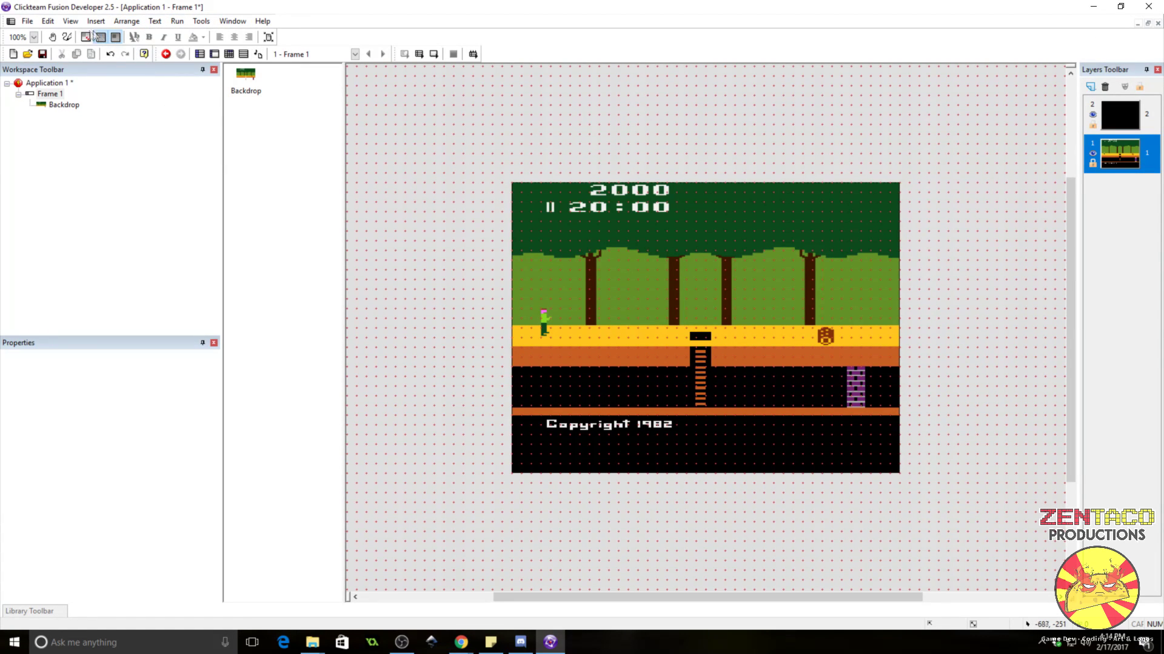
pyautogui.click(71, 21)
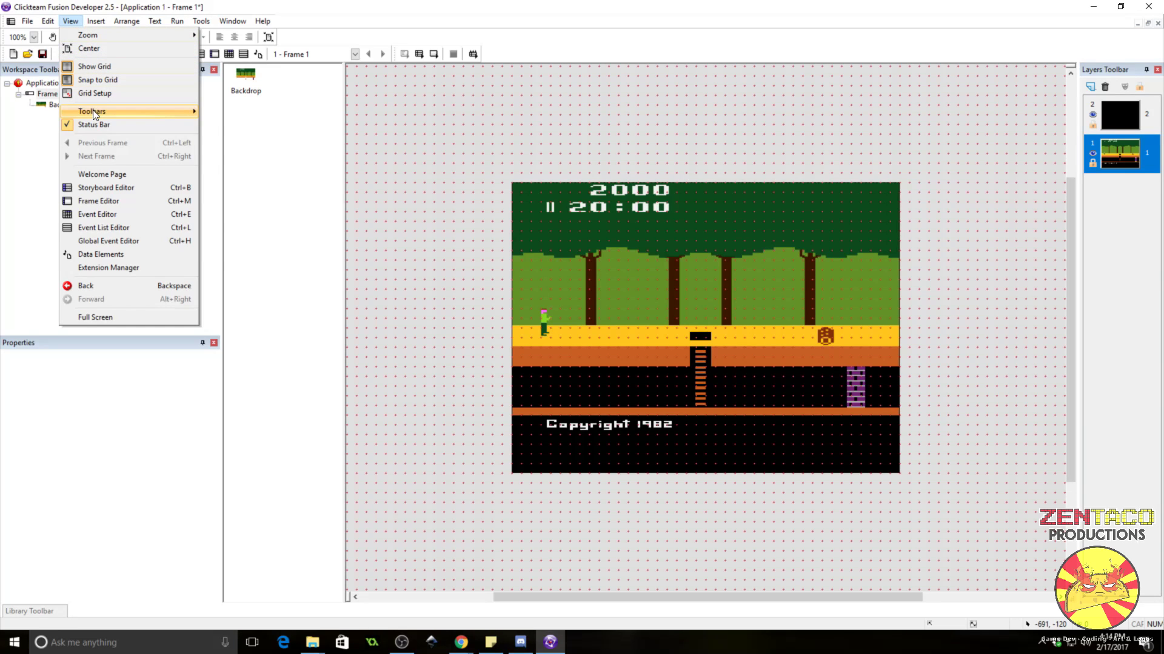
pyautogui.moveTo(93, 110)
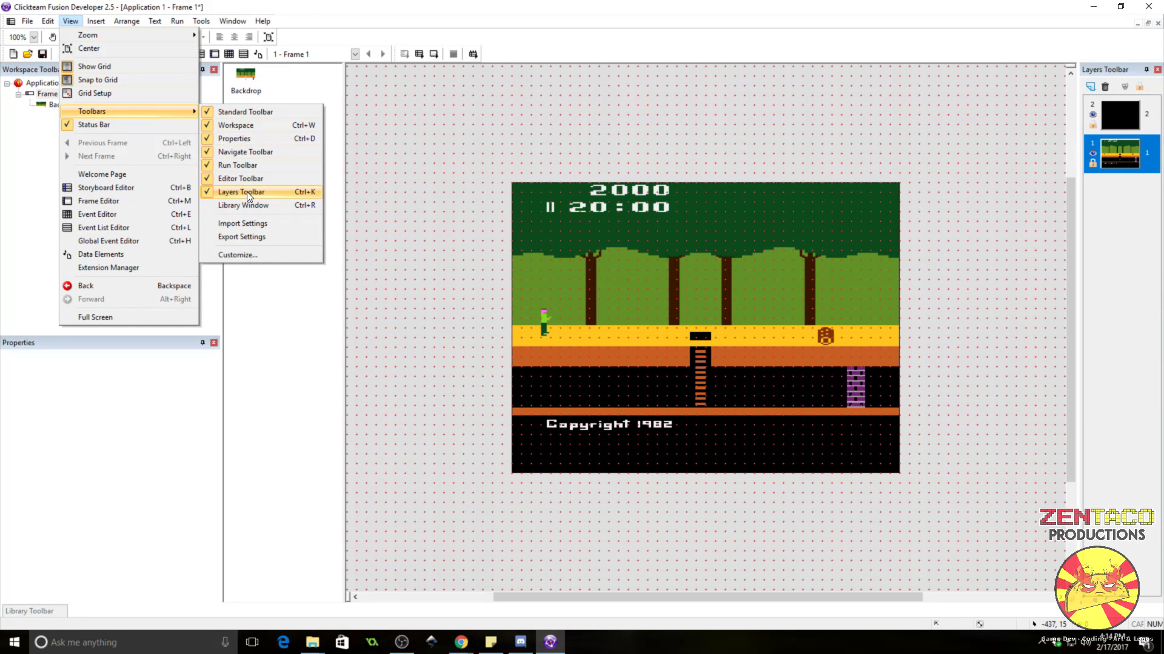
pyautogui.click(588, 143)
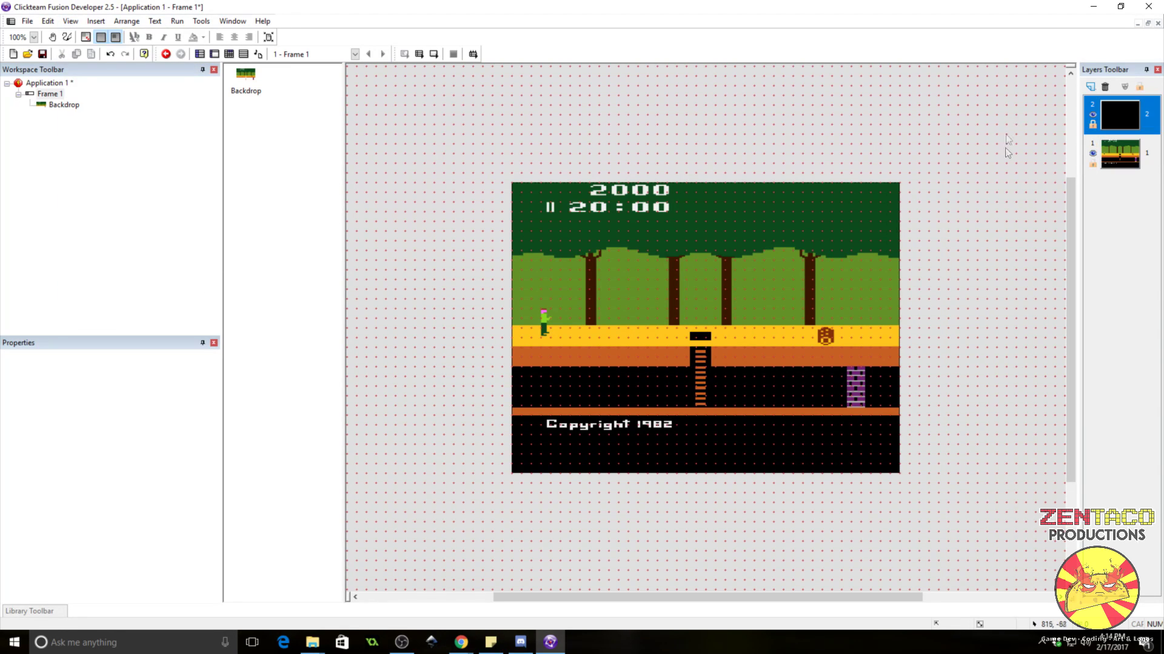
# - Make layer 2 the active layer and insert an Active object above the frame at about X 49, Y -79
pyautogui.click(1125, 165)
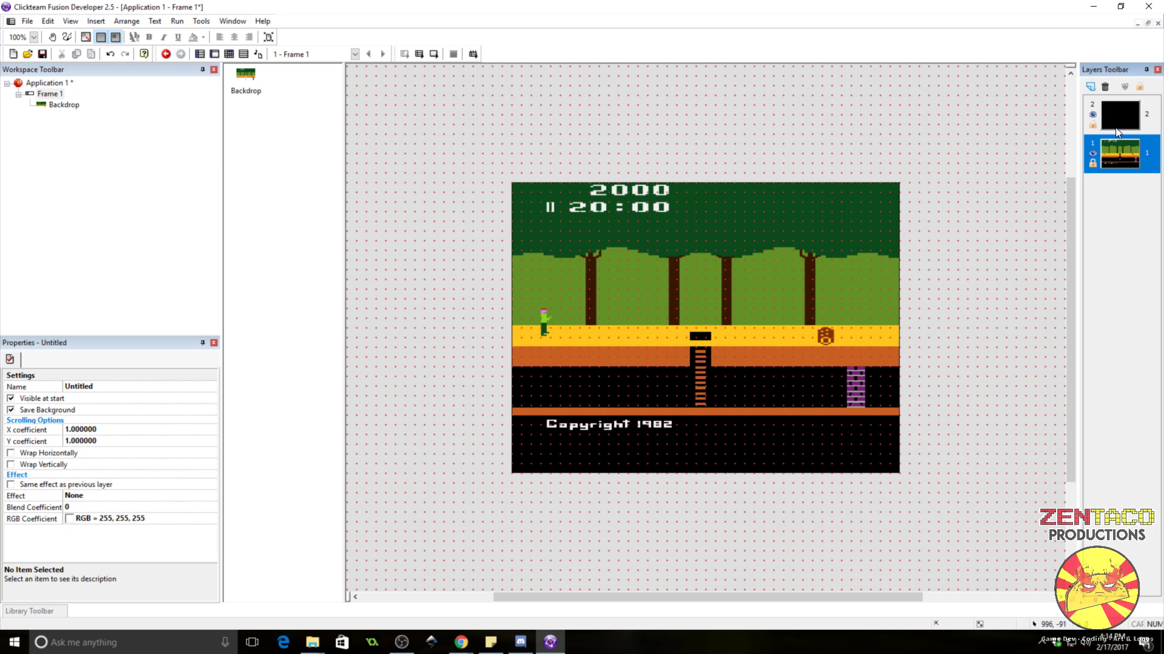
pyautogui.click(1118, 130)
pyautogui.click(1113, 160)
pyautogui.moveTo(1121, 114); pyautogui.dragTo(1122, 161)
pyautogui.click(1121, 127)
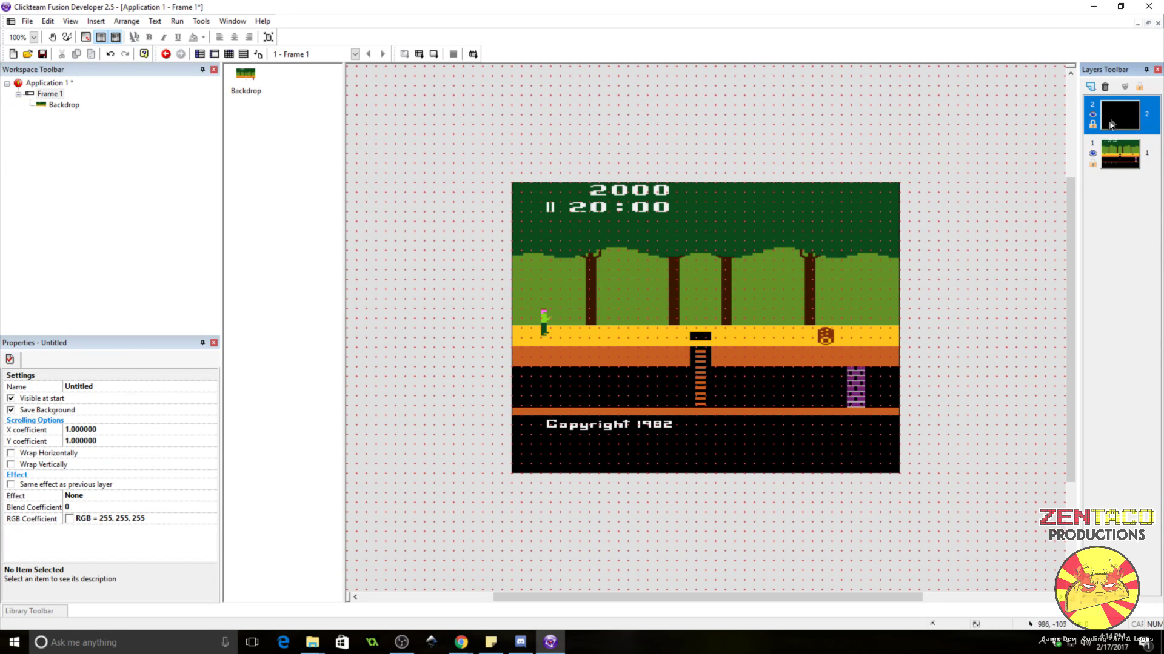
pyautogui.rightClick(552, 132)
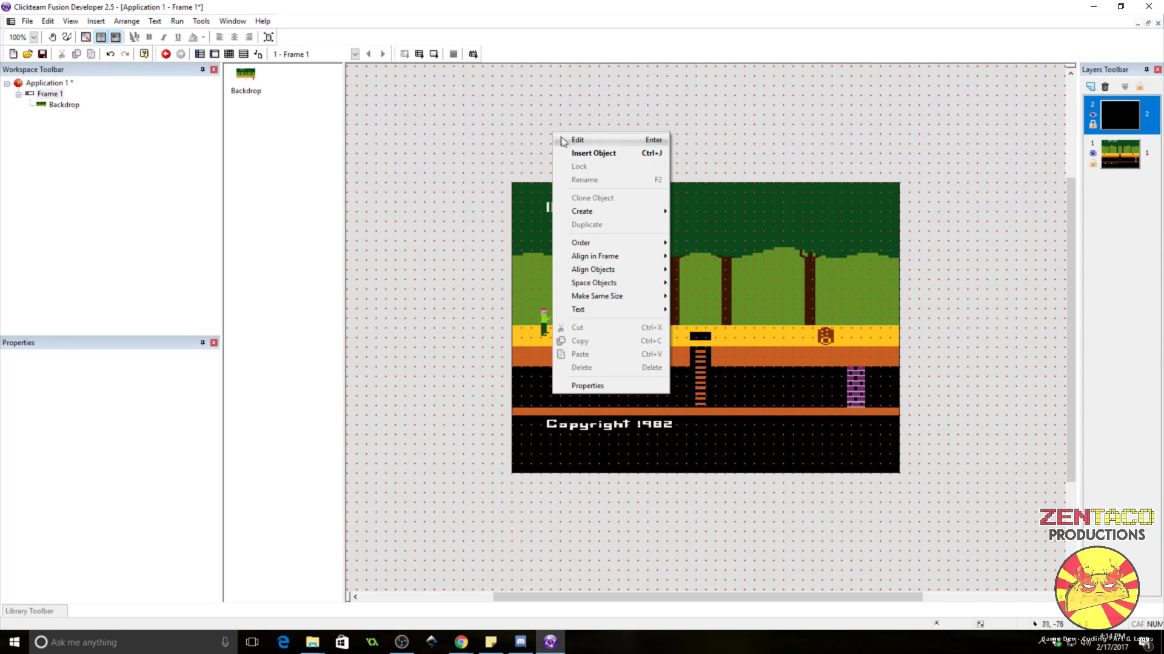
pyautogui.click(573, 151)
pyautogui.doubleClick(369, 91)
pyautogui.click(550, 143)
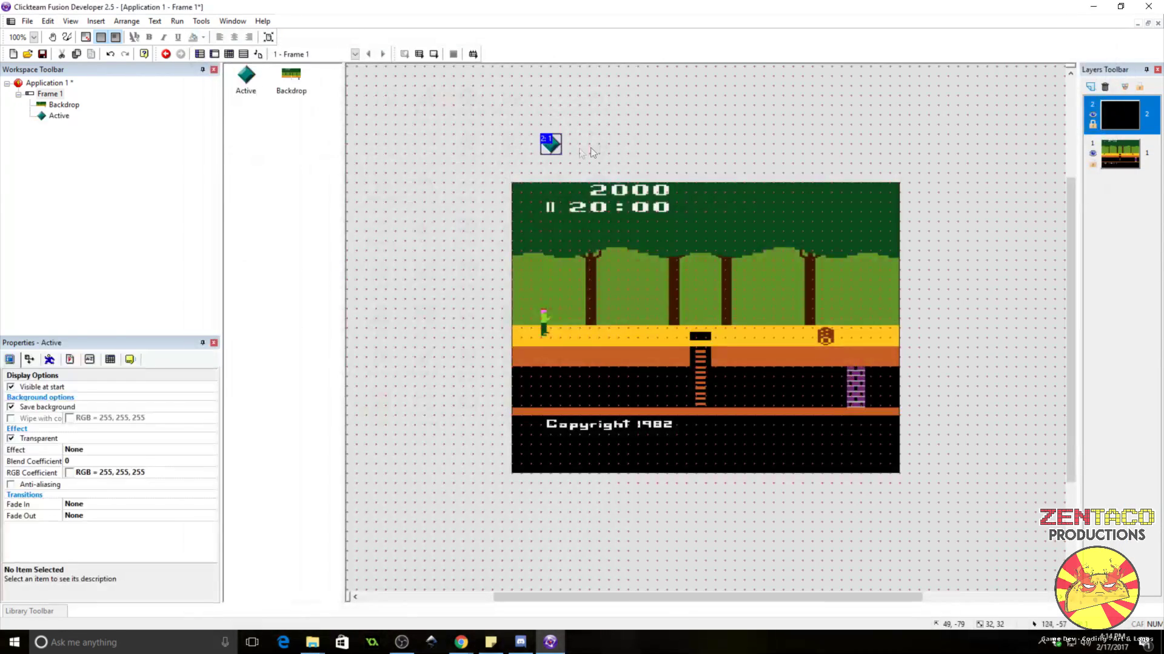
# - Insert a second Active object above the frame at about X 193, Y -79
pyautogui.rightClick(606, 138)
pyautogui.click(630, 160)
pyautogui.doubleClick(371, 91)
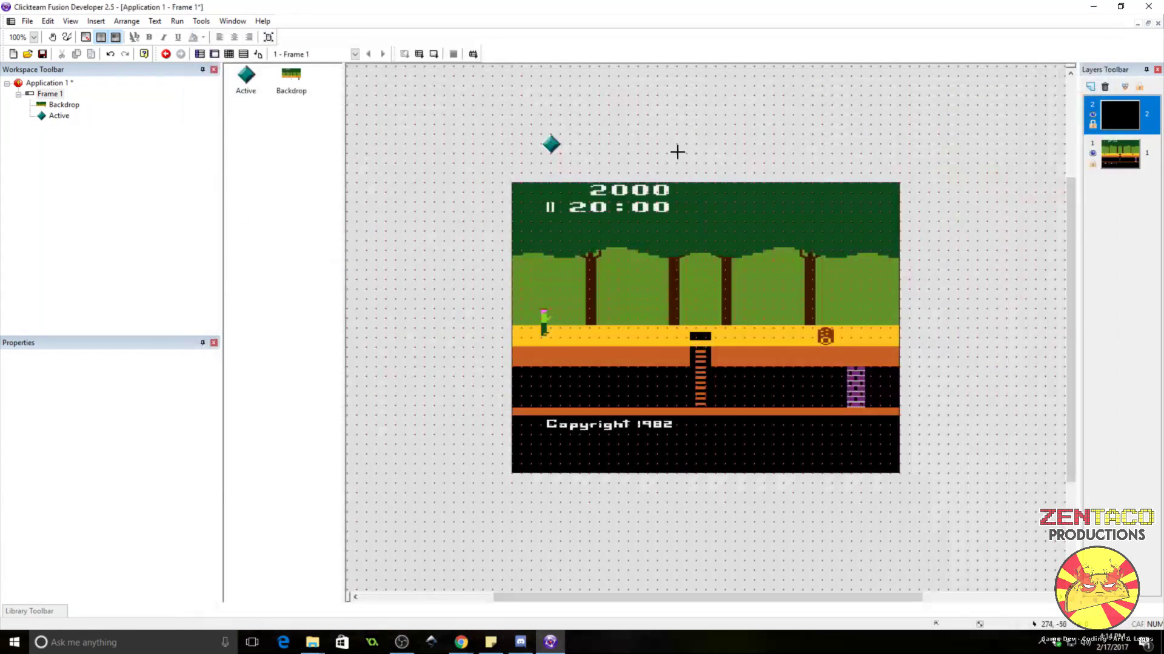
pyautogui.click(639, 145)
# - Rename the first Active object as crt_curve
pyautogui.click(550, 144)
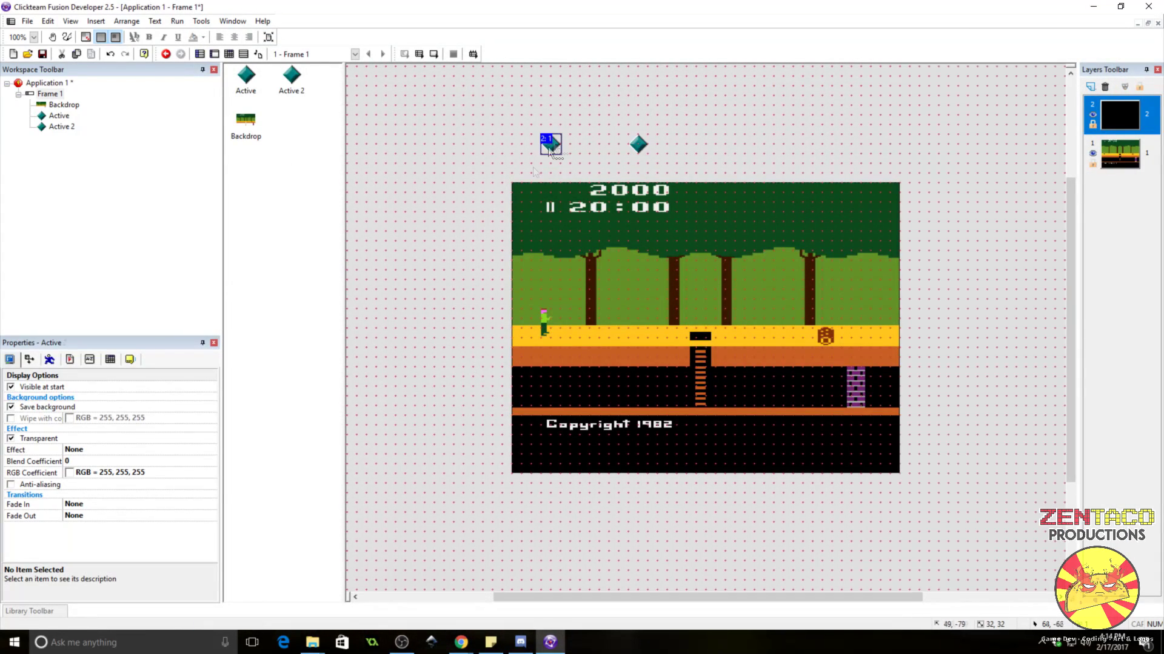
pyautogui.click(129, 359)
pyautogui.write('crt')
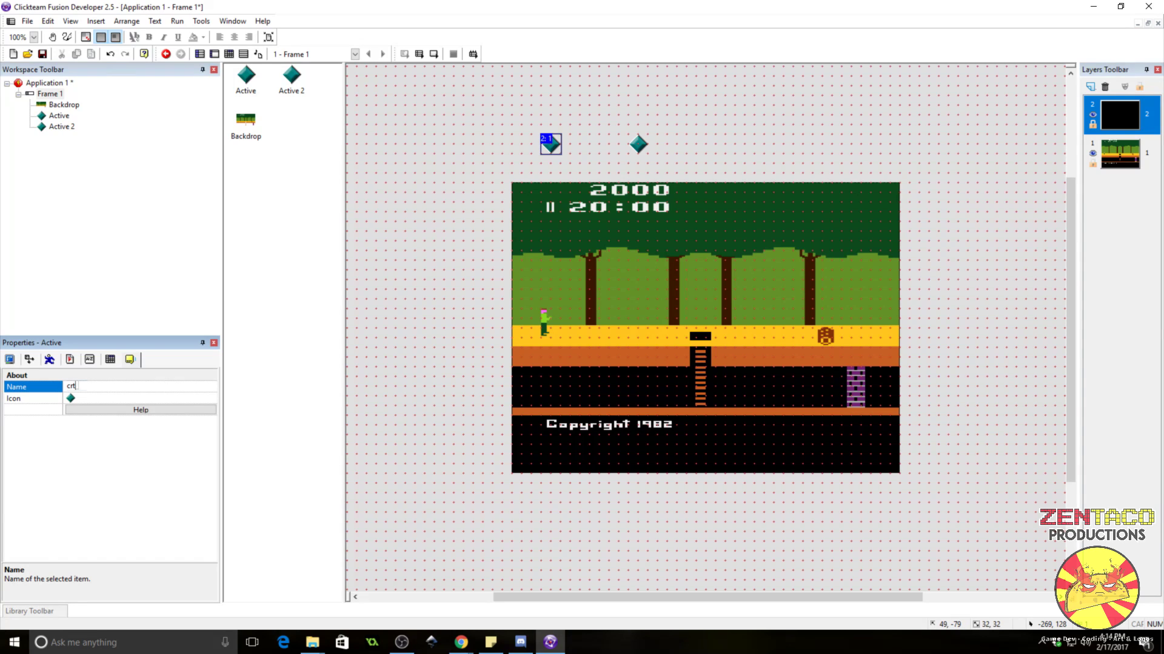
pyautogui.write('_curve')
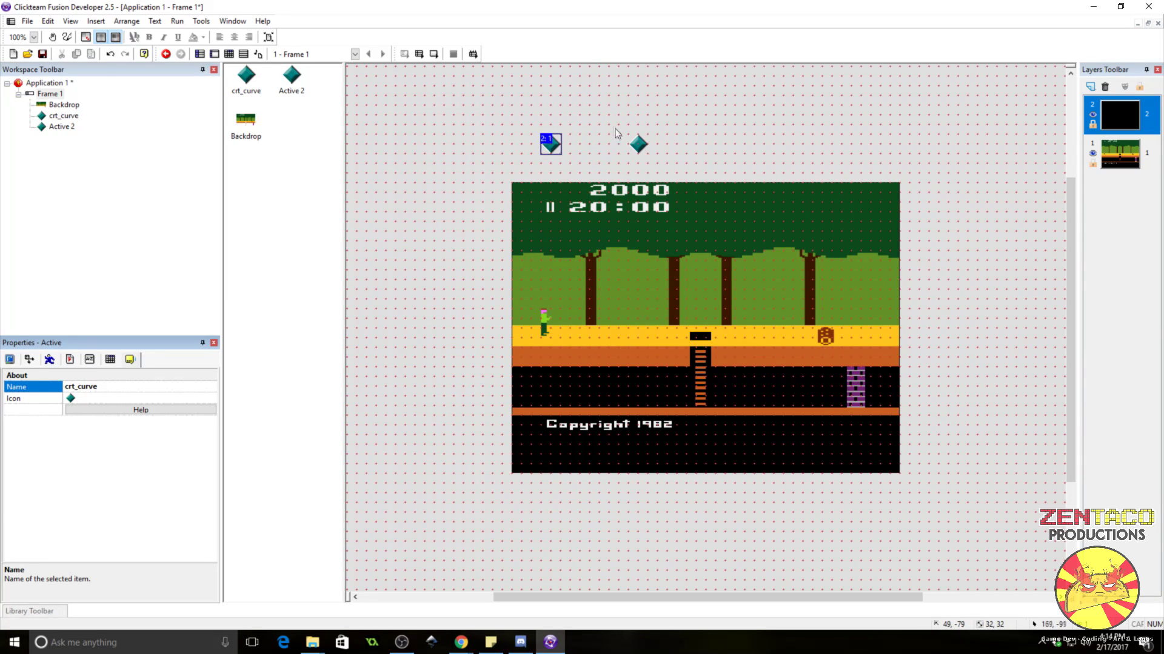
# - Rename the second Active object as crt_scanlines
pyautogui.click(637, 143)
pyautogui.click(139, 386)
pyautogui.write('crt_s')
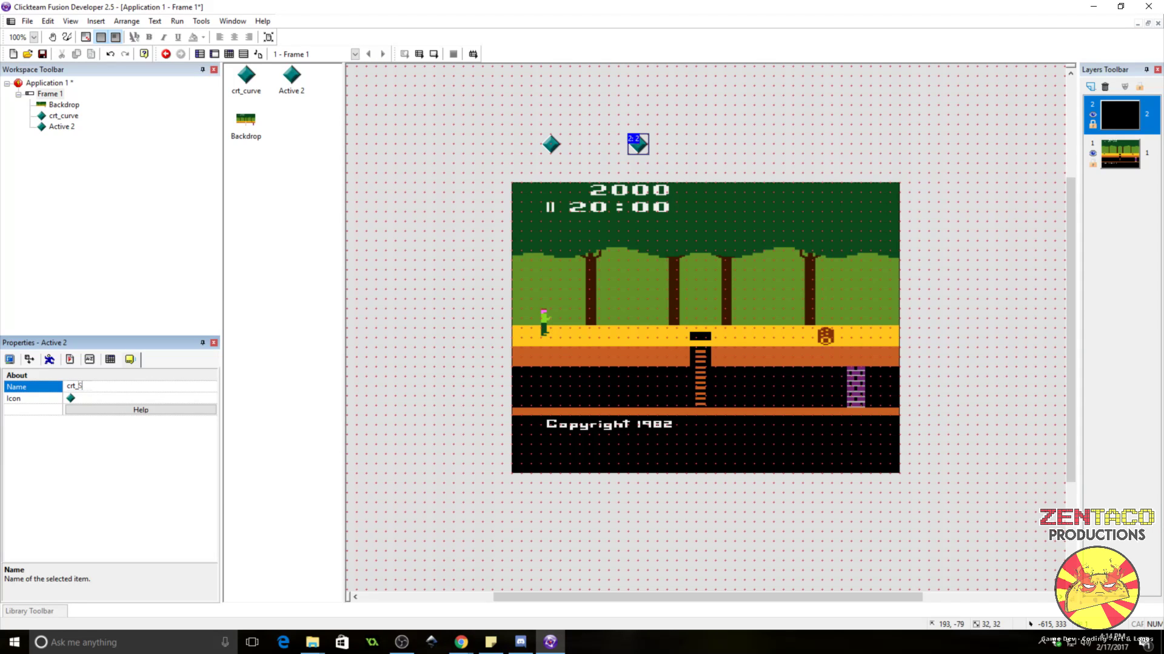
pyautogui.write('canlines')
pyautogui.press('Return')
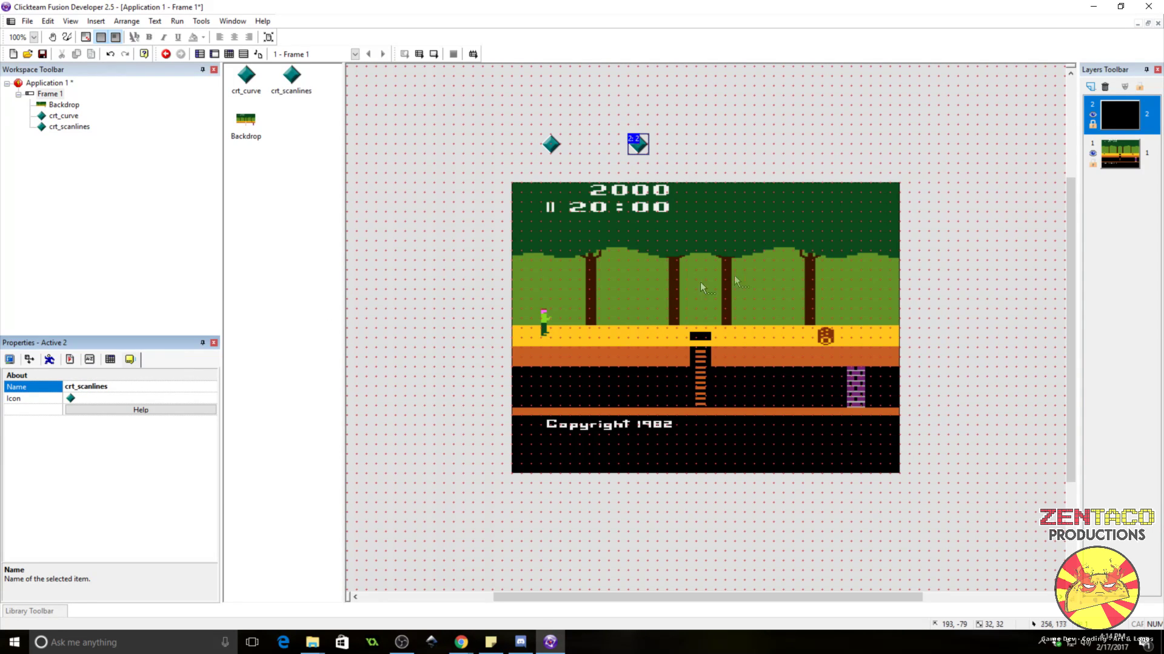
# - Insert a third Active object above the frame at about X 288, Y -80
pyautogui.rightClick(688, 93)
pyautogui.click(704, 121)
pyautogui.doubleClick(371, 97)
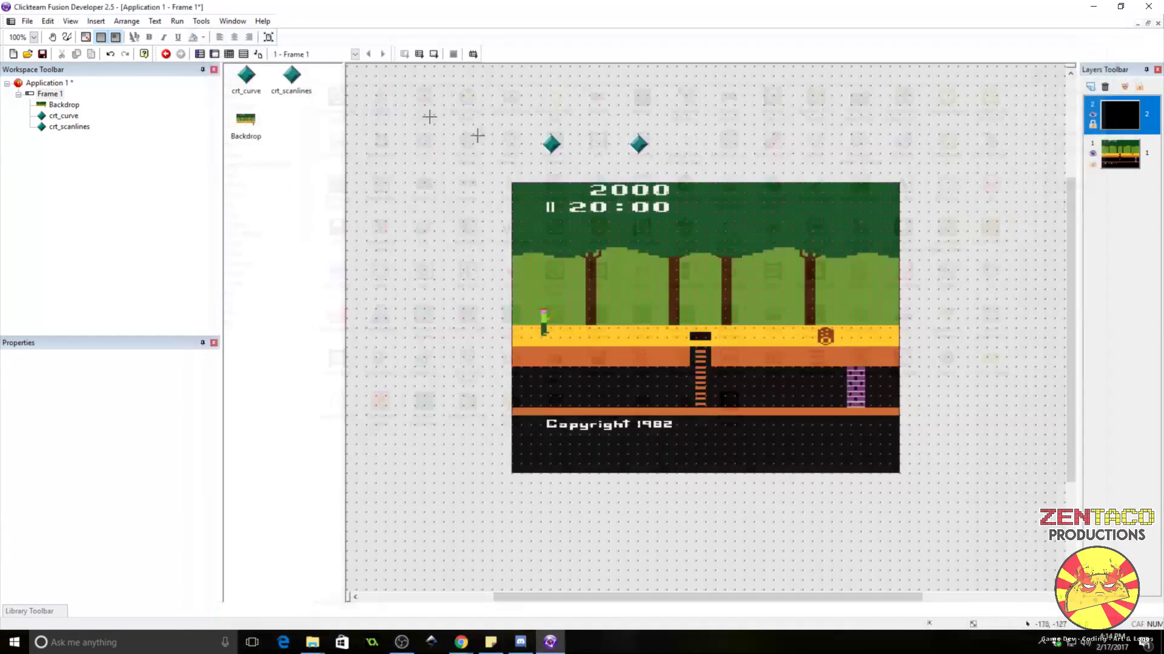
pyautogui.click(697, 135)
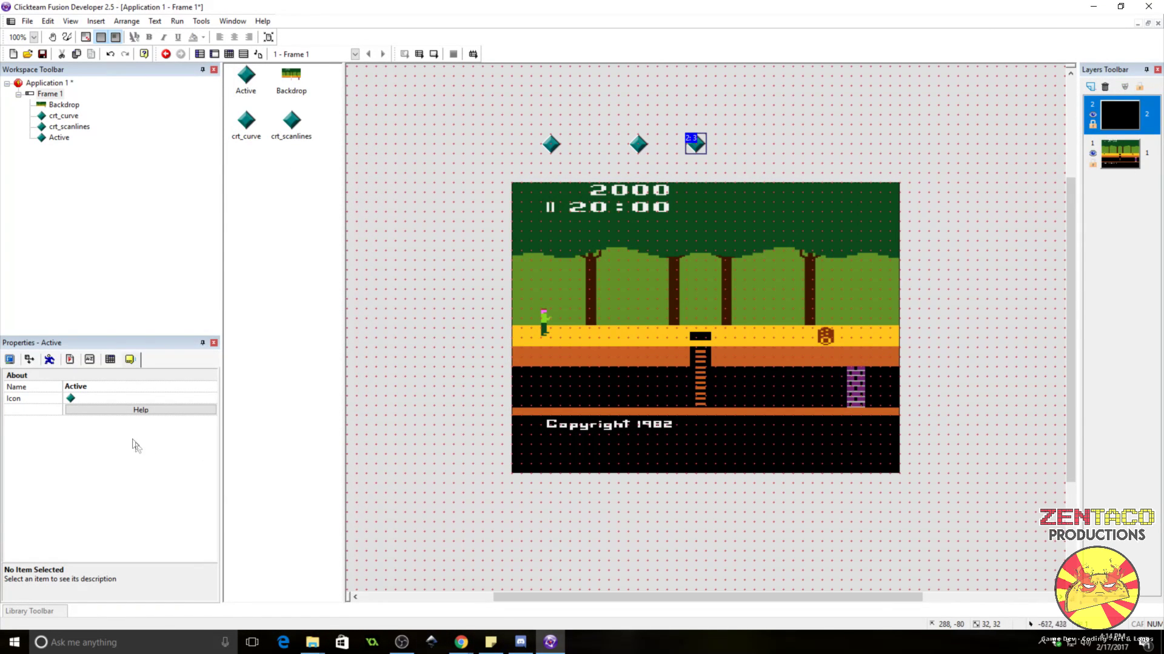
# - Rename the third Active object as outline and deselect it
pyautogui.click(134, 386)
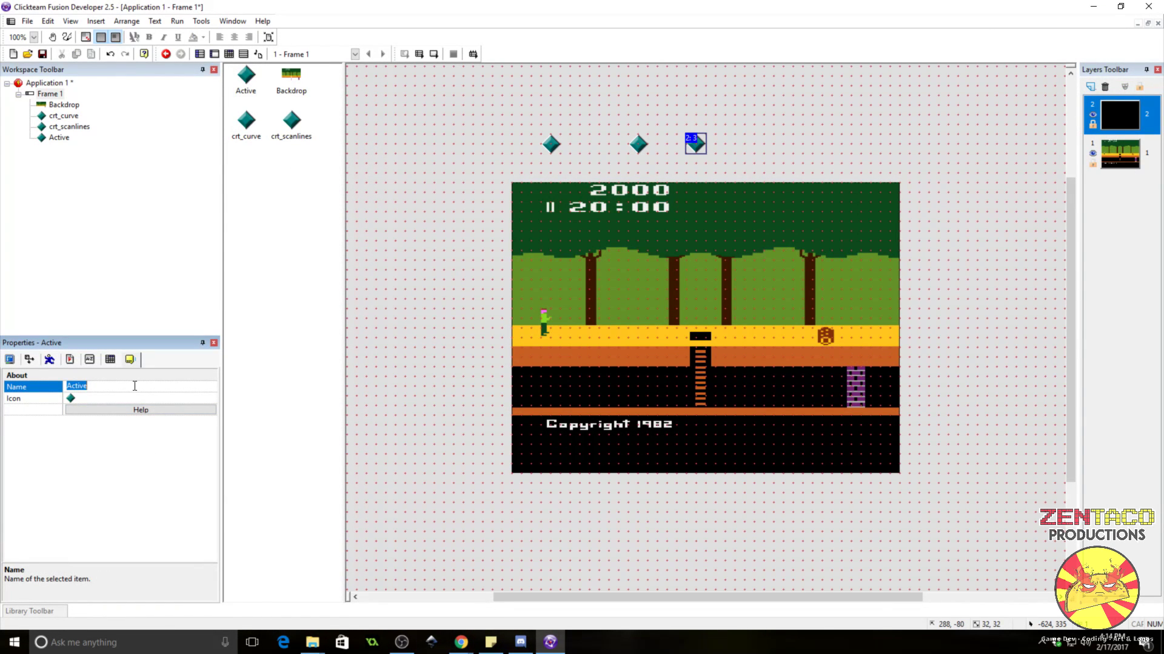
pyautogui.write('boundar')
pyautogui.press('BackSpace')
pyautogui.press('BackSpace')
pyautogui.press('BackSpace')
pyautogui.press('BackSpace')
pyautogui.press('BackSpace')
pyautogui.press('BackSpace')
pyautogui.press('BackSpace')
pyautogui.press('Return')
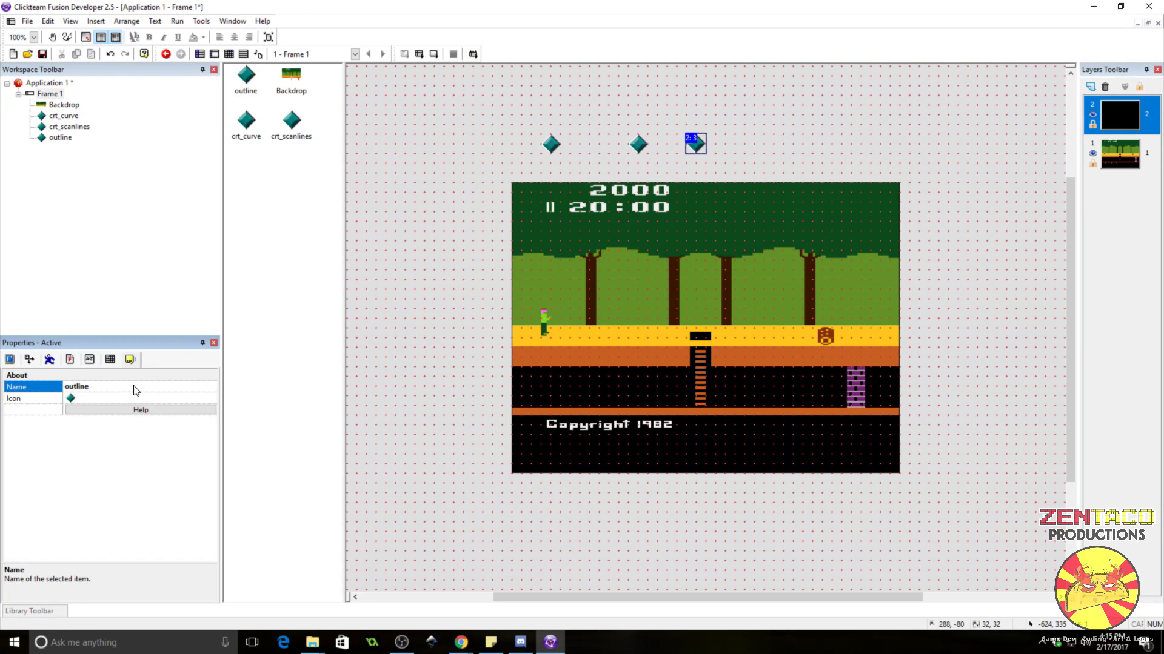
pyautogui.click(827, 129)
# - Open the crt_curve object in the image editor, then shrink and reposition the editor window so it fits on screen
pyautogui.click(557, 143)
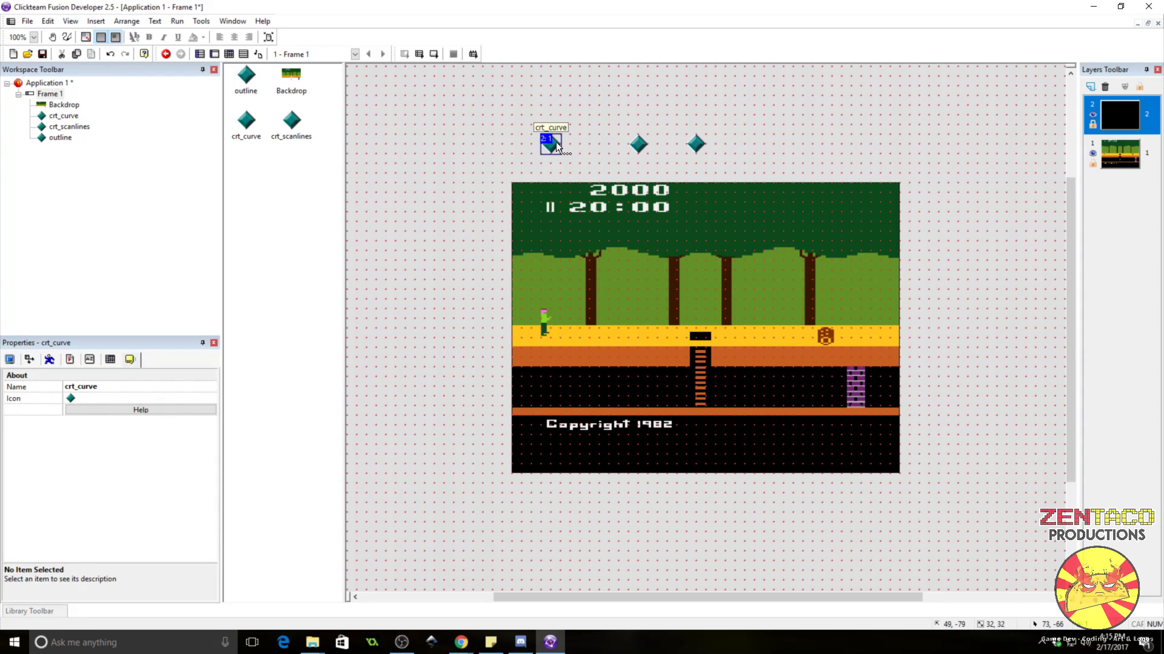
pyautogui.doubleClick(556, 142)
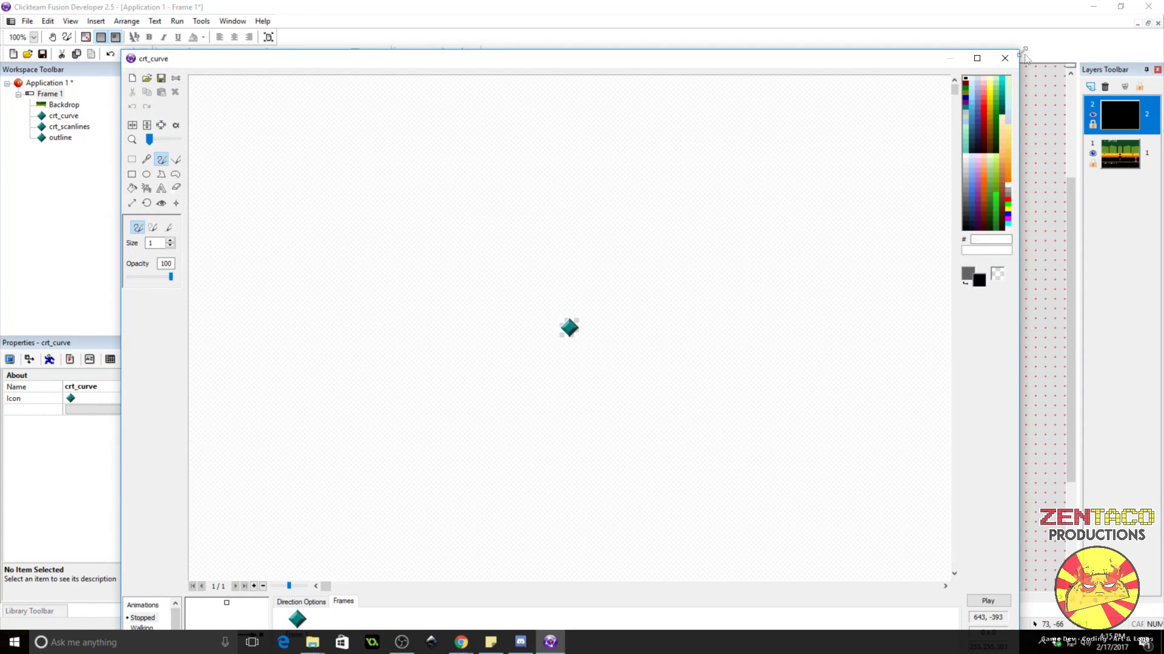
pyautogui.moveTo(1024, 56); pyautogui.dragTo(817, 174)
pyautogui.moveTo(684, 182); pyautogui.dragTo(798, 114)
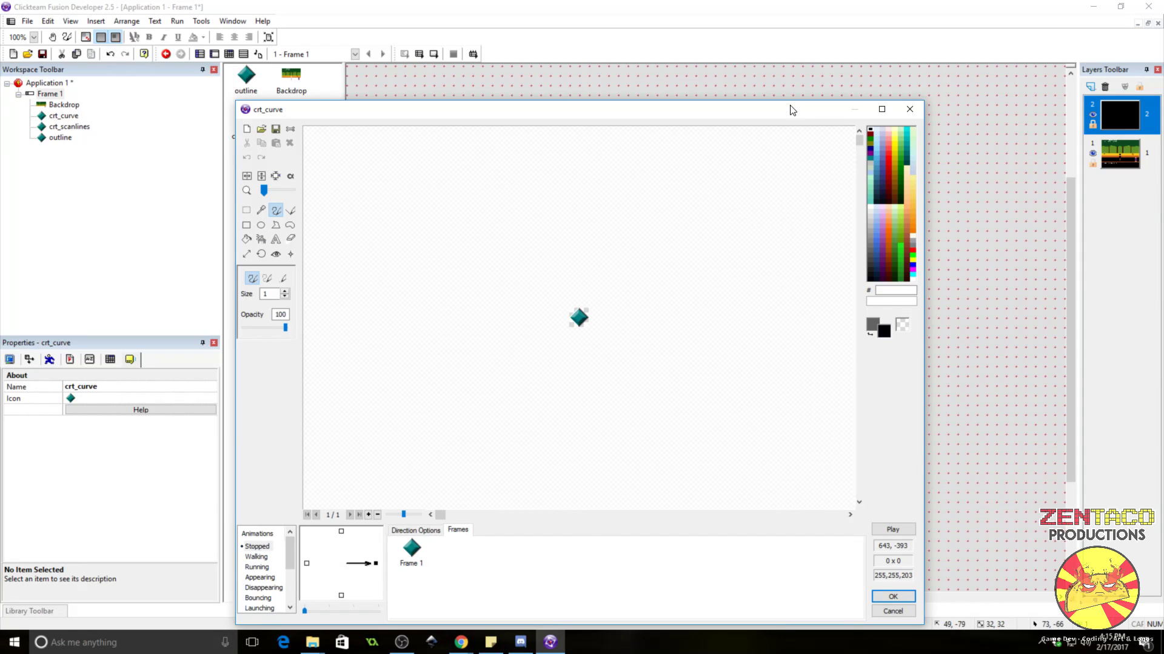
# - Import the rounded gradient curve image from disk into the crt_curve object and apply it
pyautogui.click(260, 128)
pyautogui.scroll(-2, 725, 320)
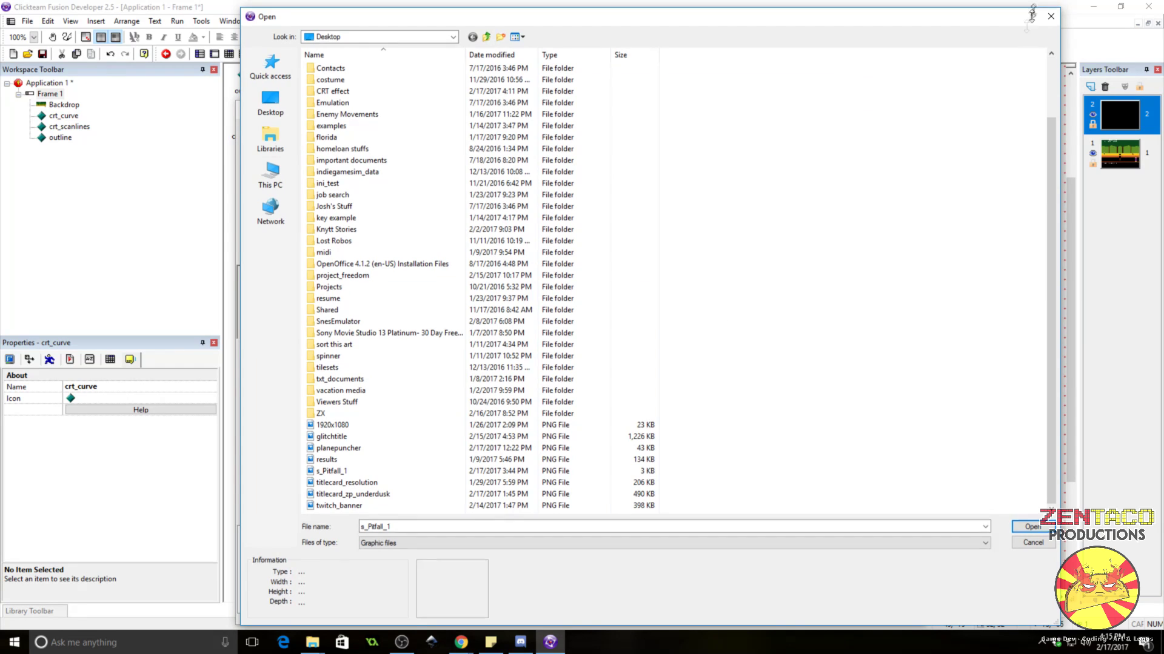
pyautogui.moveTo(1036, 7); pyautogui.dragTo(912, 167)
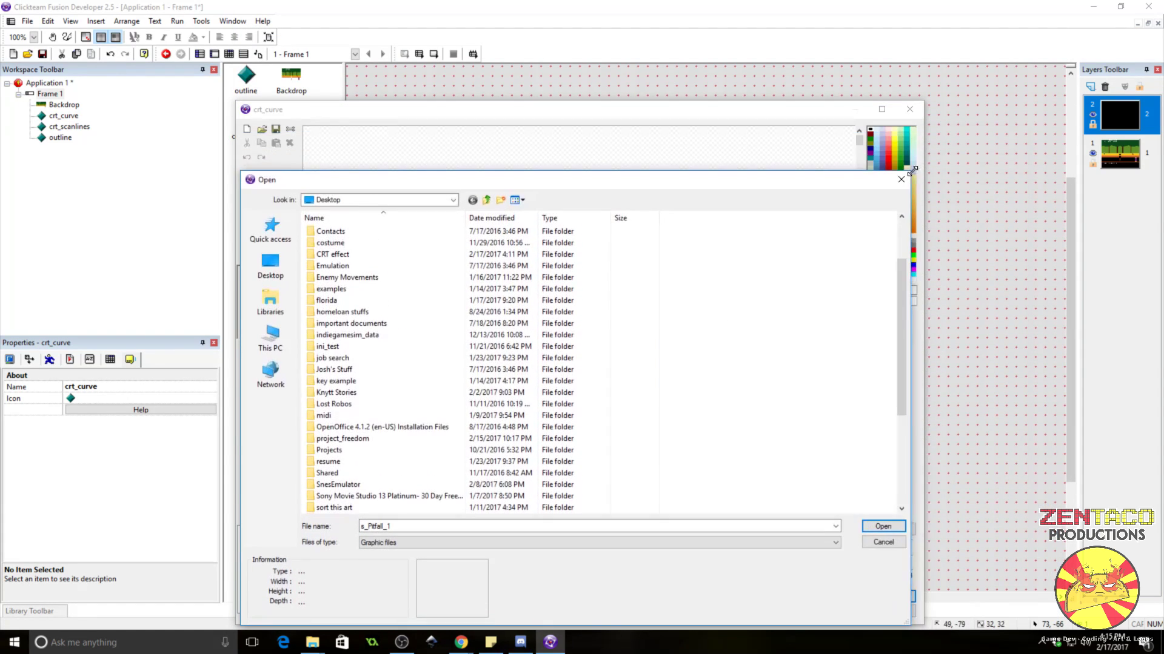
pyautogui.moveTo(835, 181); pyautogui.dragTo(850, 94)
pyautogui.scroll(-5, 627, 260)
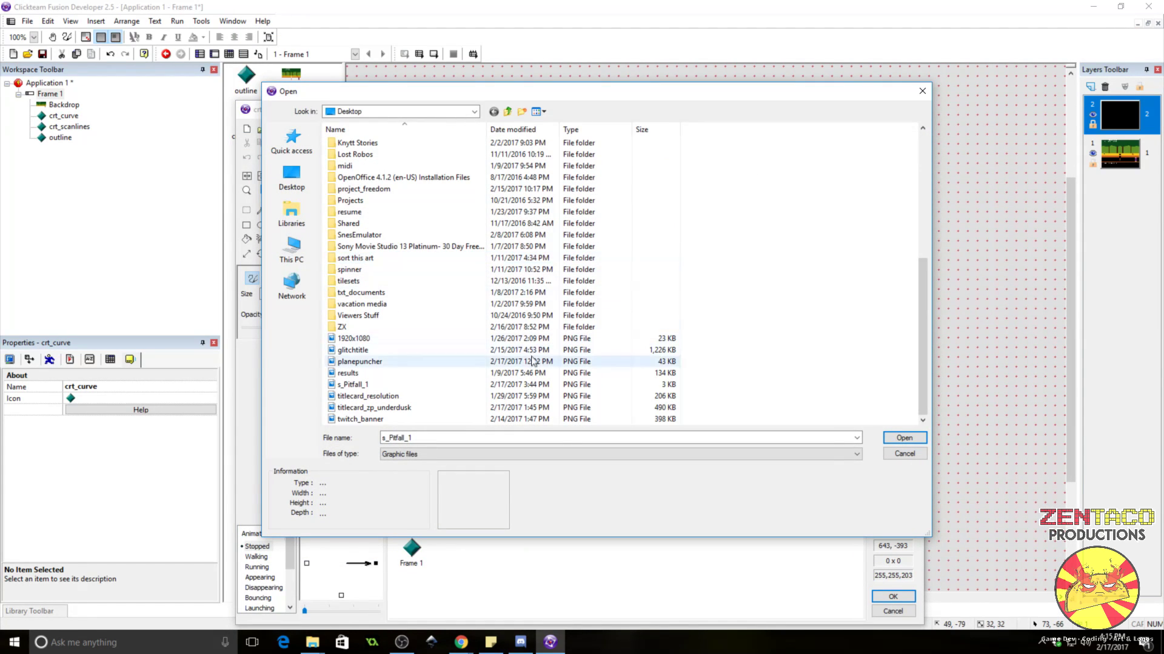
pyautogui.doubleClick(438, 387)
pyautogui.press('Return')
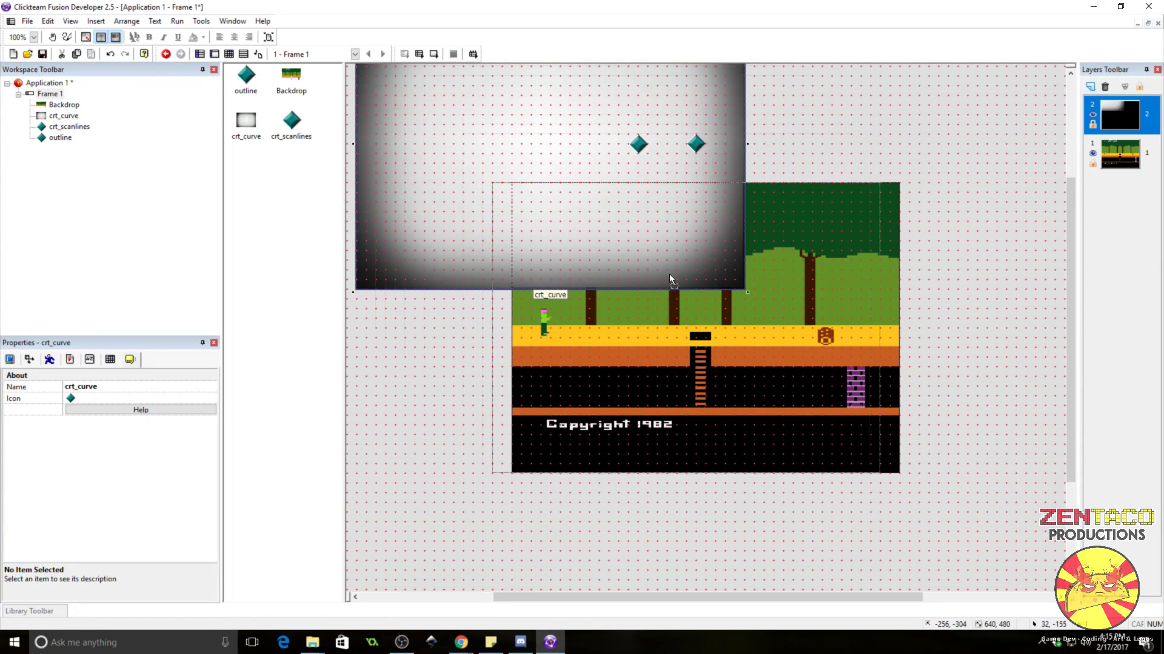
# - Move the crt_curve object to X 0, Y 0 so it covers the whole frame, and deselect it
pyautogui.moveTo(669, 278); pyautogui.dragTo(696, 299)
pyautogui.click(994, 292)
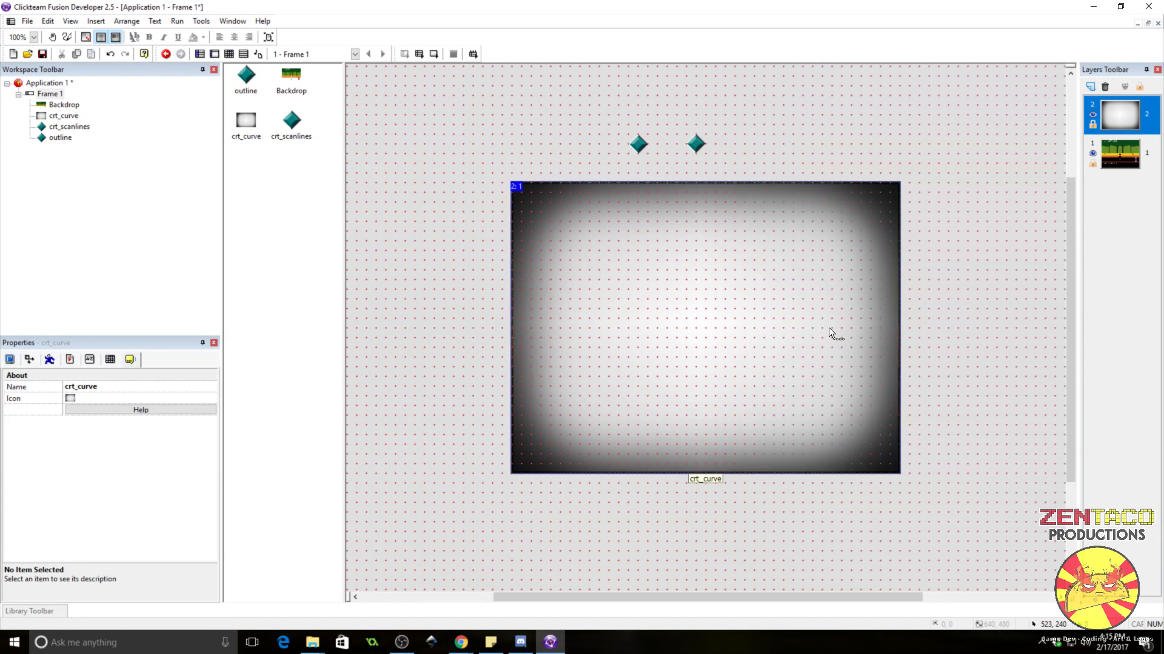
pyautogui.click(449, 318)
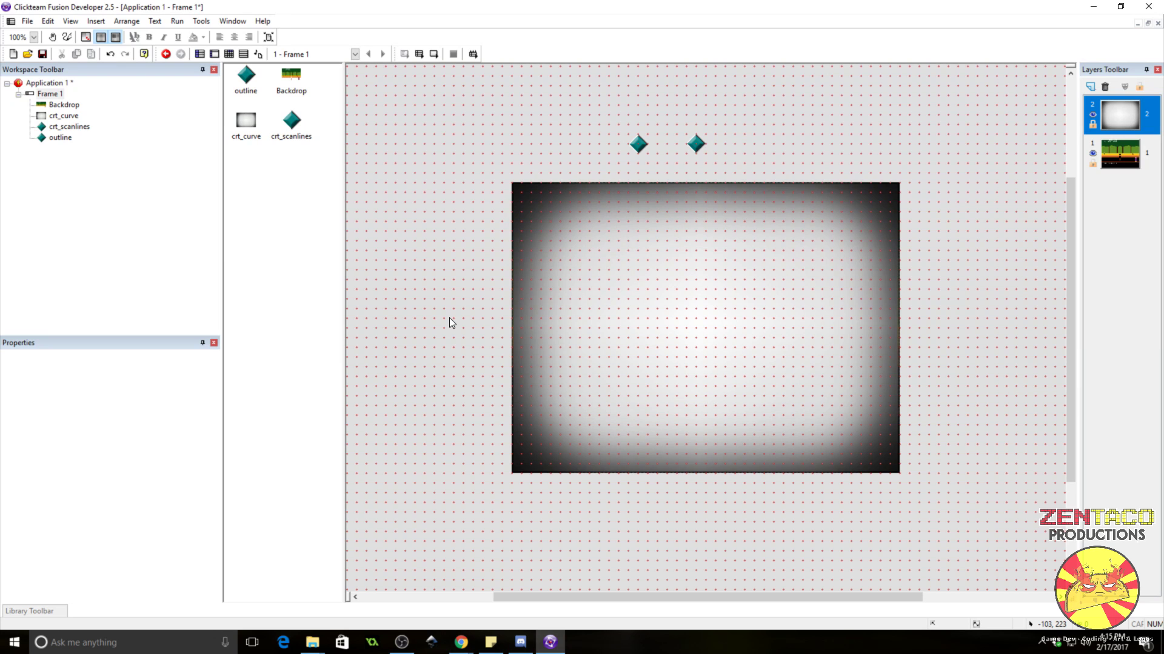
# - Shift crt_curve aside to expose the backdrop beneath it, undo the move and deselect the object
pyautogui.click(701, 288)
pyautogui.moveTo(701, 288); pyautogui.dragTo(644, 287)
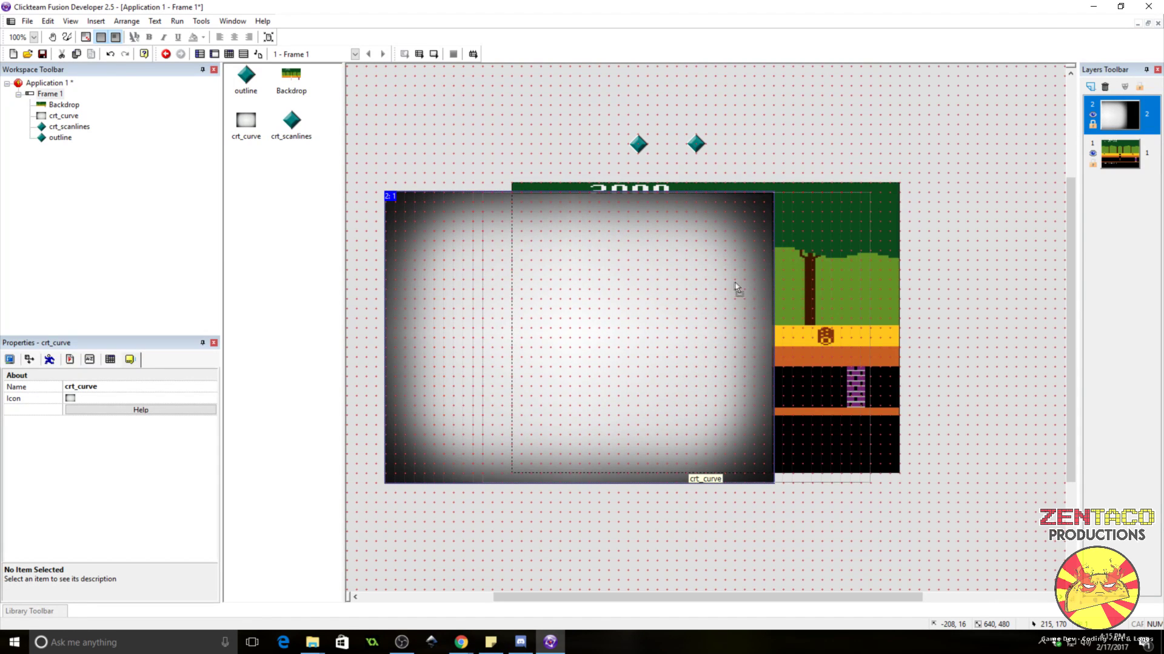
pyautogui.hotkey('ctrl', 'z')
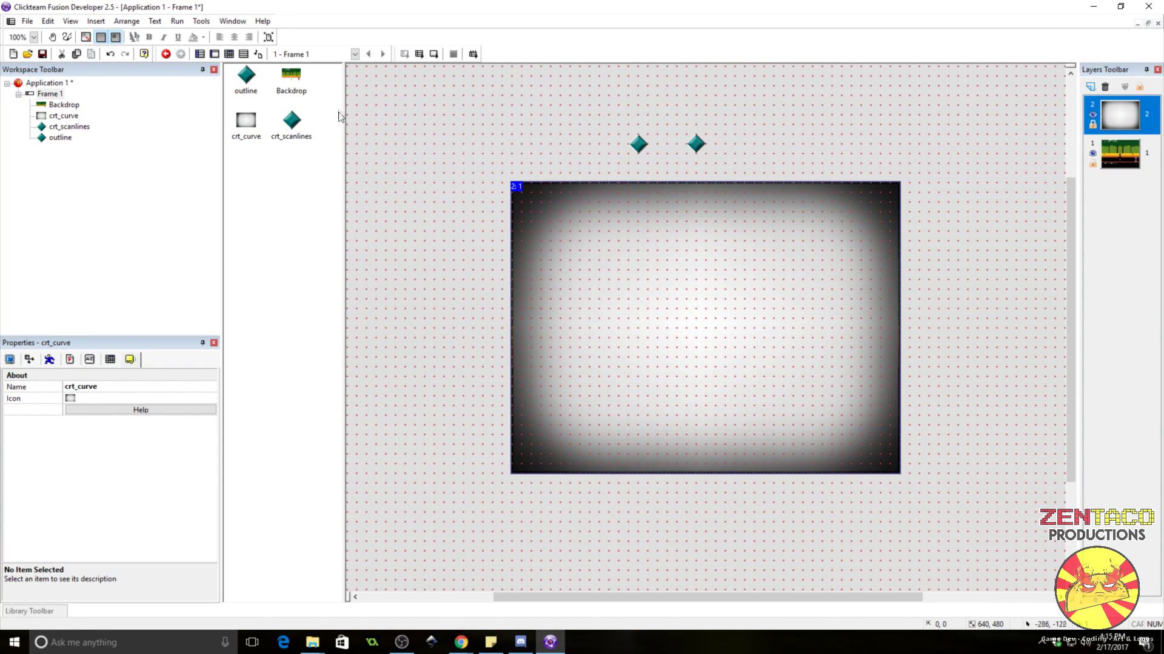
pyautogui.click(557, 250)
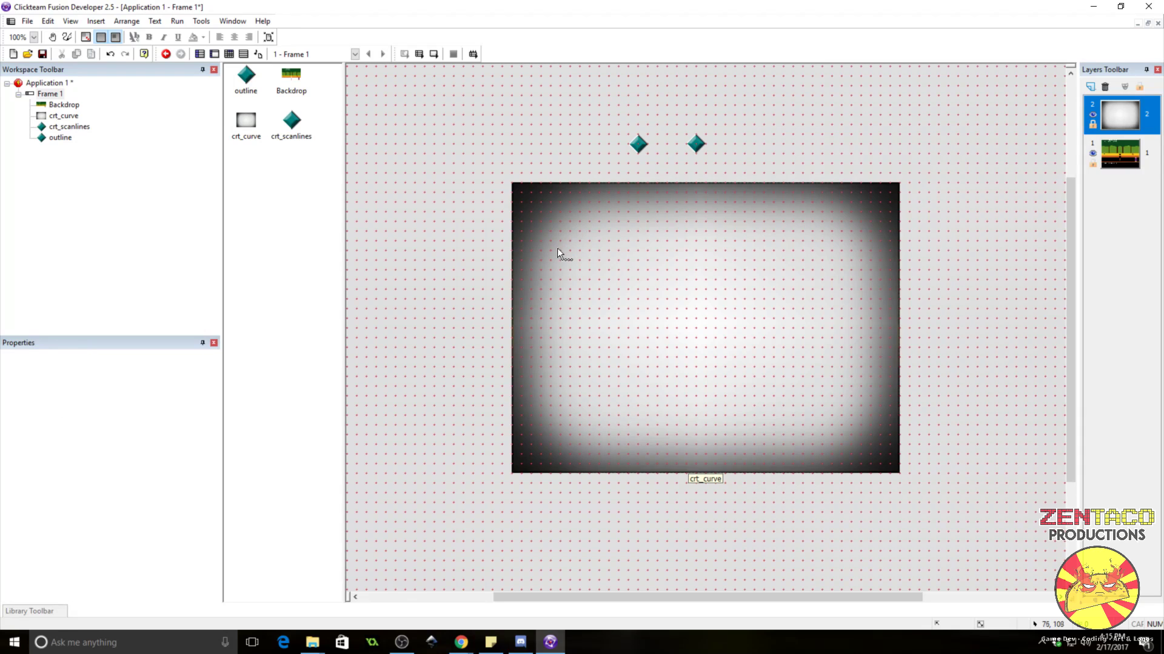
pyautogui.click(449, 247)
pyautogui.click(525, 289)
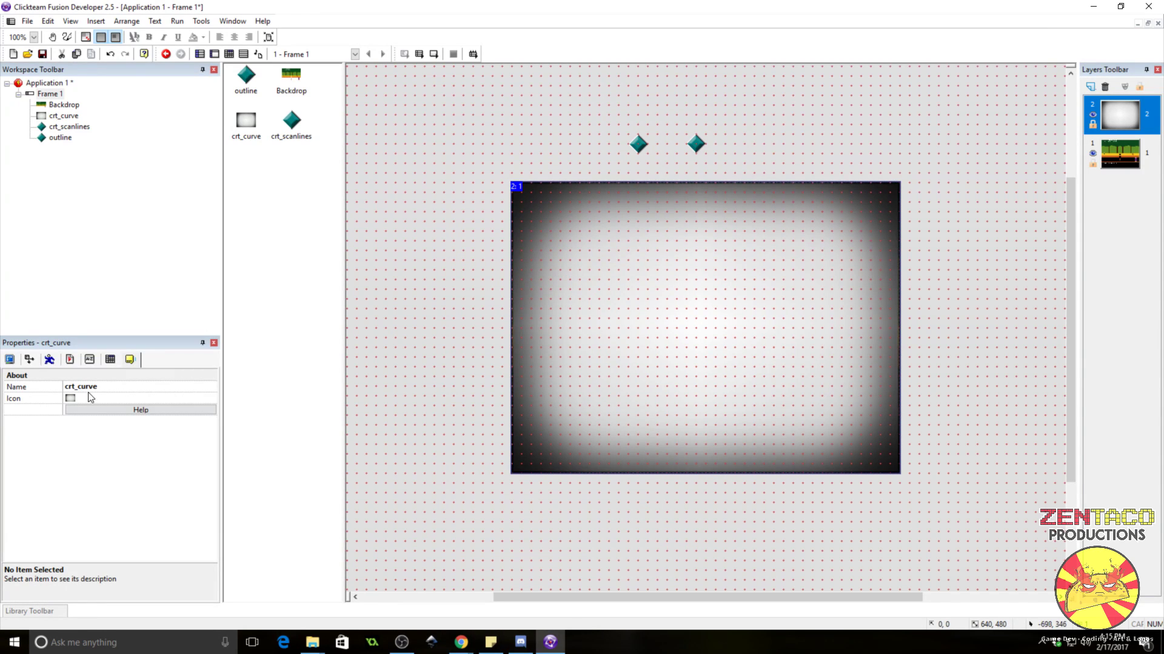
pyautogui.click(377, 289)
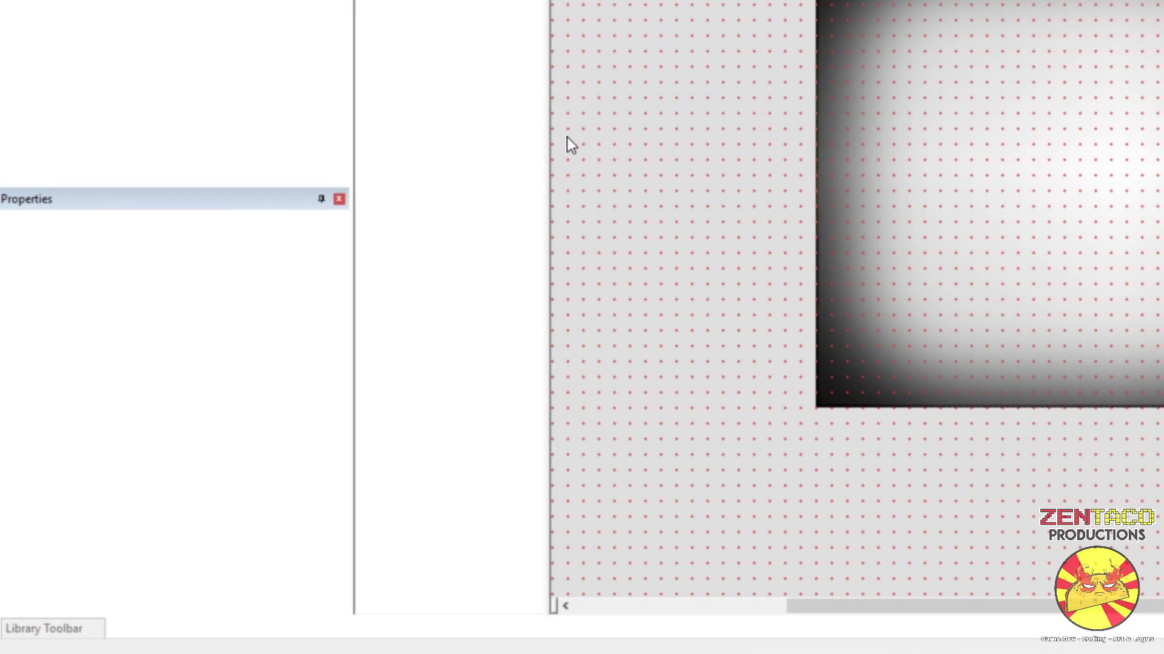
# - Apply the Lens effect to the crt_curve object in its display options
pyautogui.click(1089, 114)
pyautogui.click(711, 122)
pyautogui.click(836, 130)
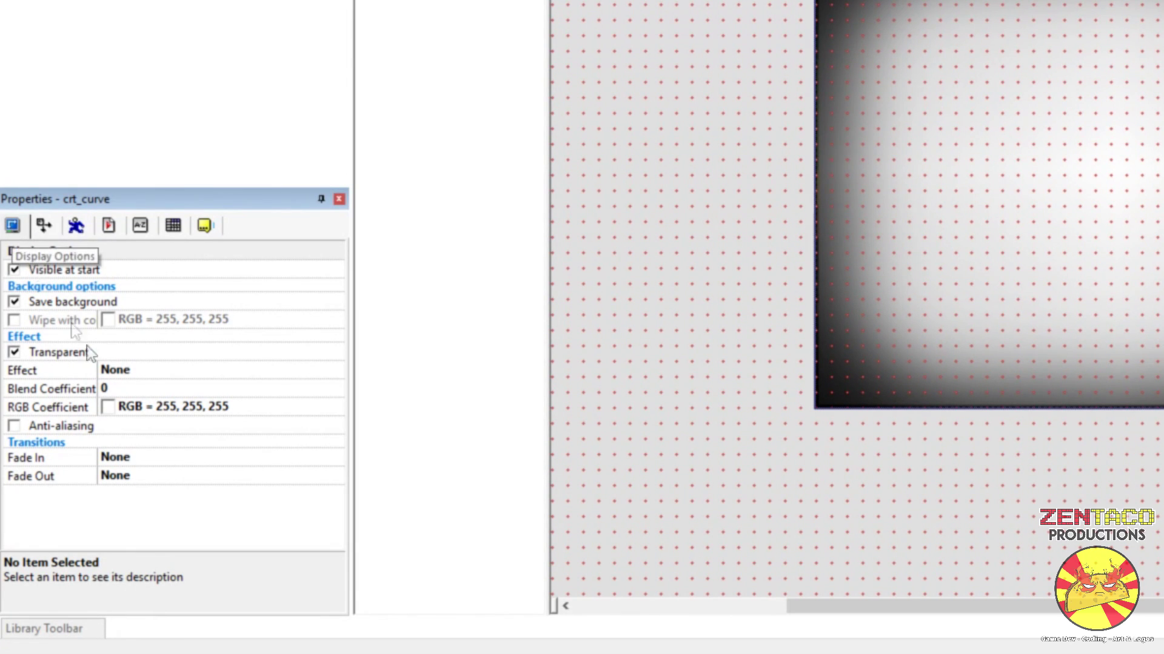
pyautogui.click(138, 372)
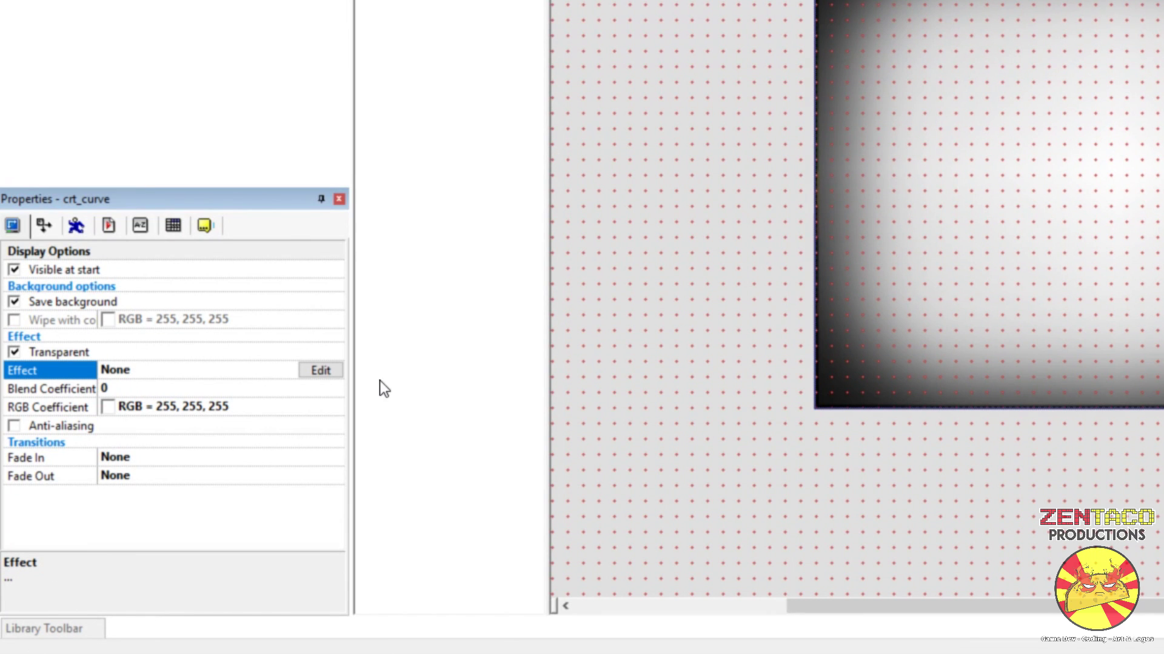
pyautogui.click(329, 371)
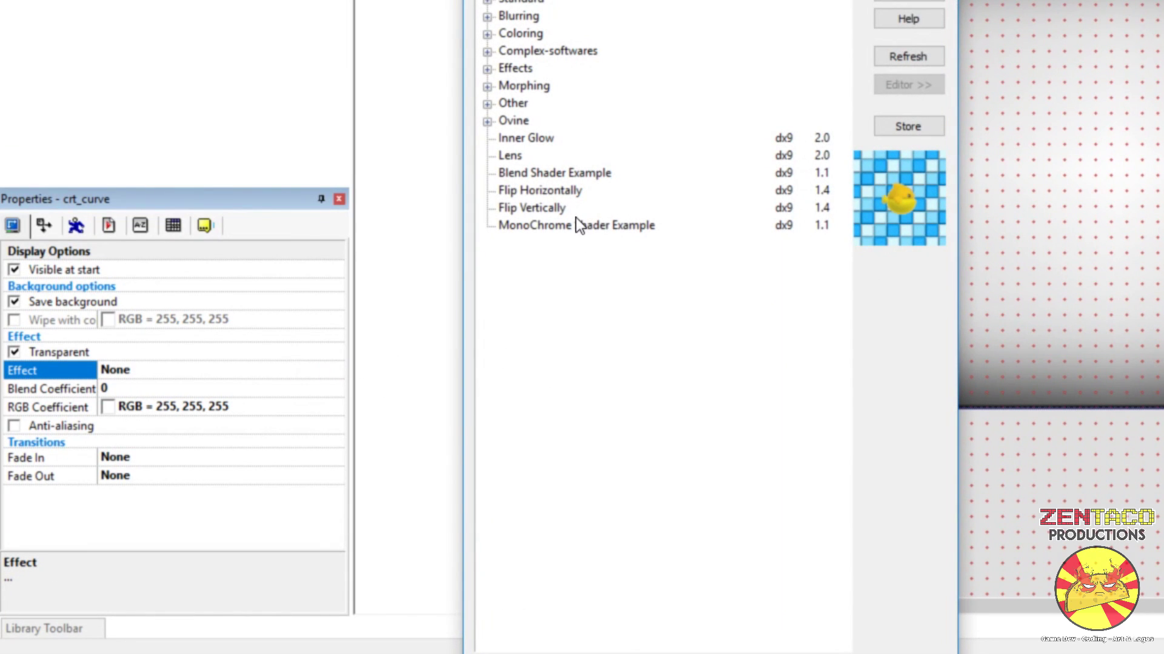
pyautogui.doubleClick(514, 155)
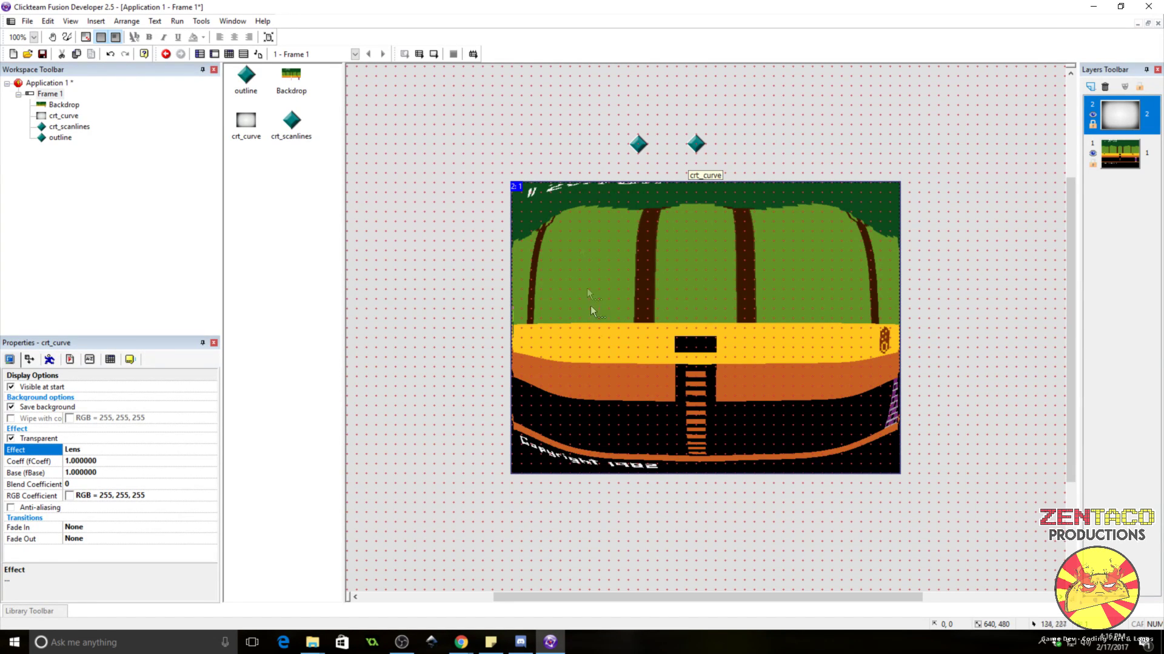
# - Clear the default image of the crt_scanlines object, fill its canvas with black and apply it
pyautogui.click(527, 144)
pyautogui.doubleClick(696, 143)
pyautogui.press('Delete')
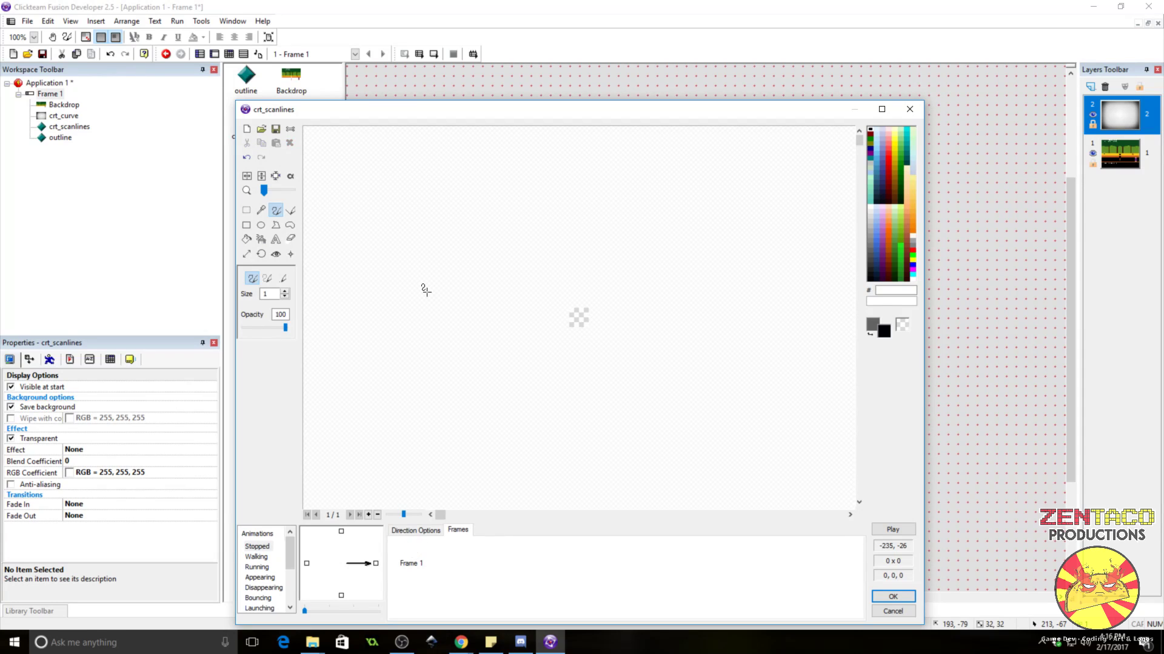
pyautogui.click(246, 239)
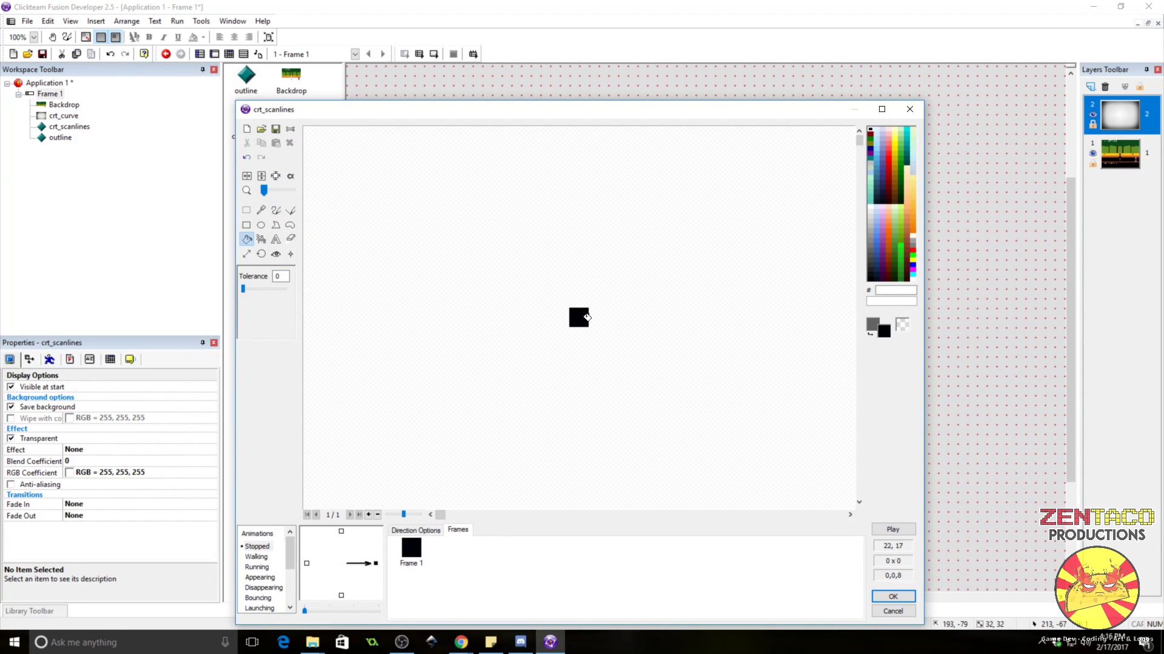
pyautogui.click(892, 595)
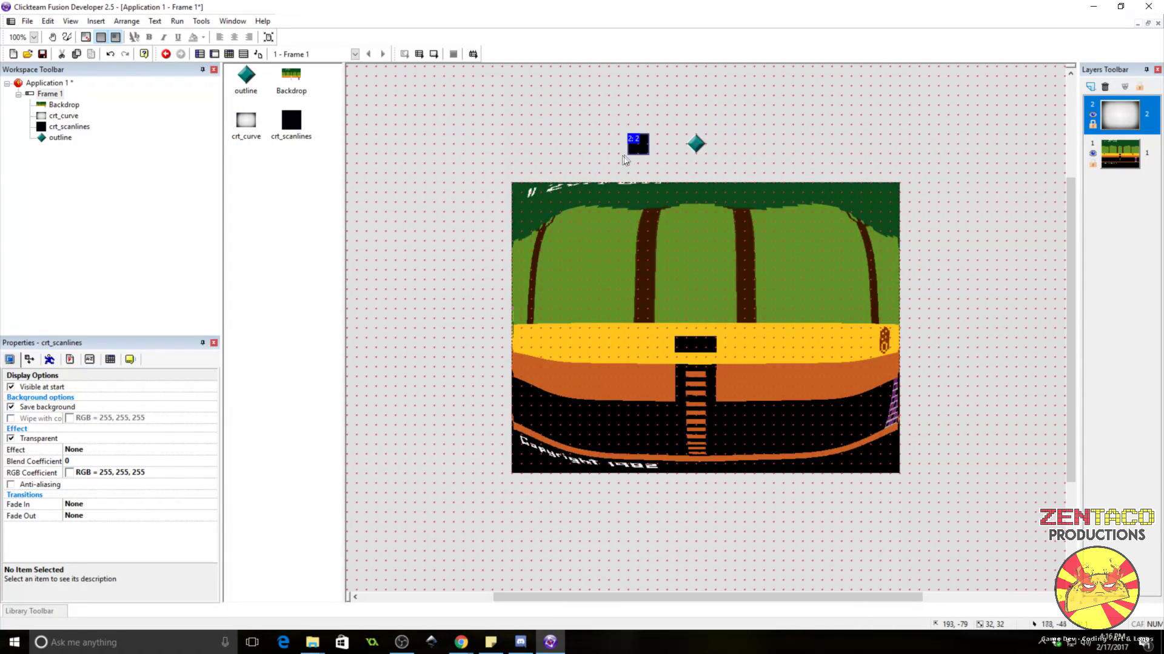
# - Place crt_scanlines in the frame's upper-left corner at 0, 0 and set its size to 640 by 480
pyautogui.moveTo(539, 203); pyautogui.dragTo(521, 201)
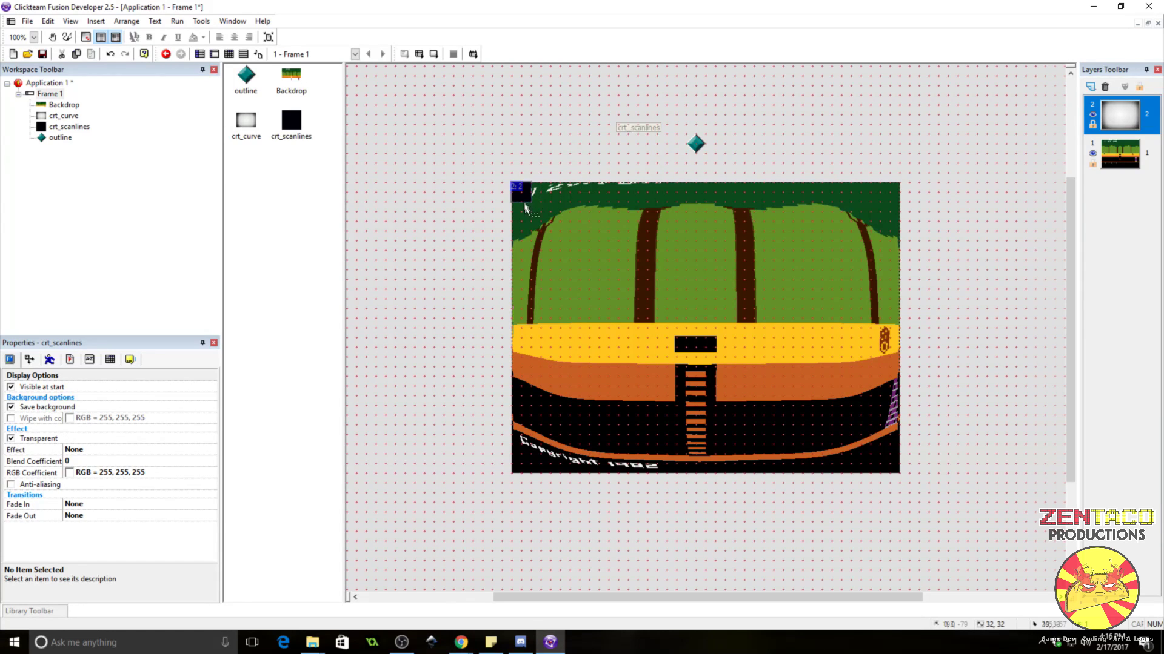
pyautogui.click(28, 360)
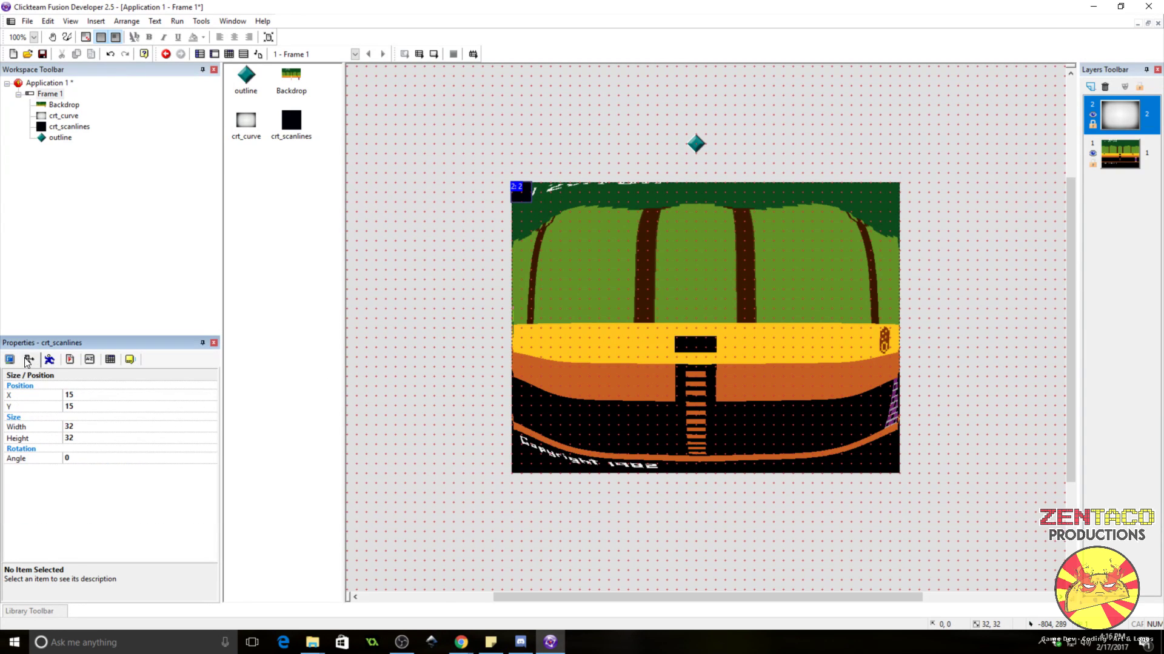
pyautogui.click(98, 427)
pyautogui.write('640')
pyautogui.press('Return')
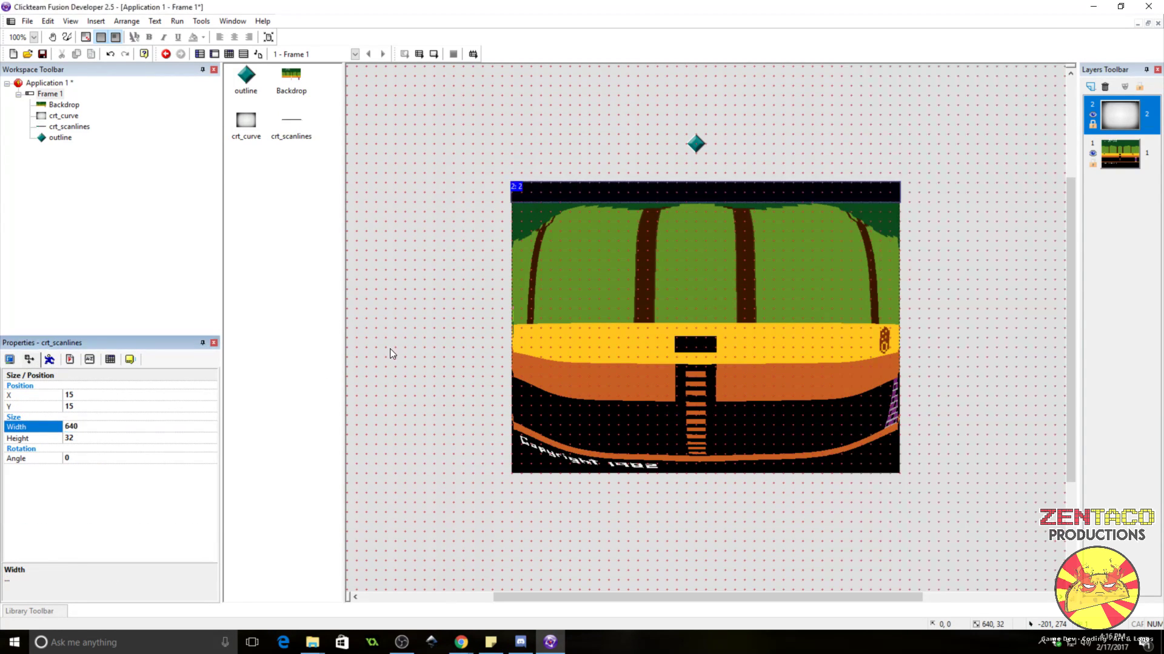
pyautogui.click(129, 439)
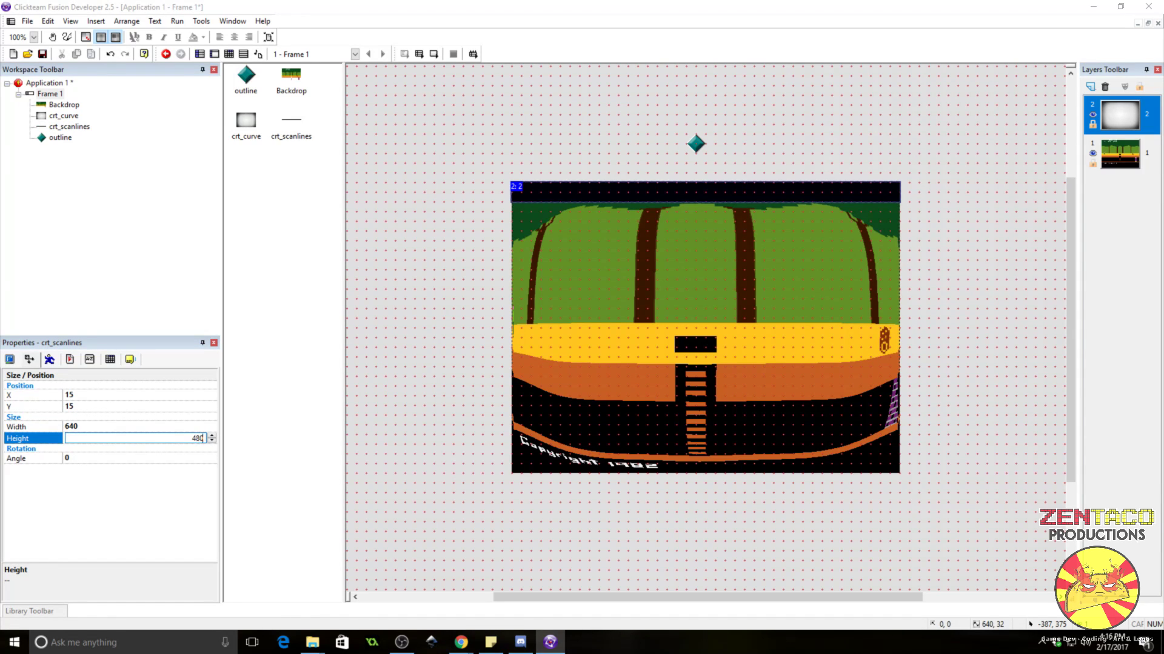
pyautogui.press('Return')
pyautogui.click(432, 177)
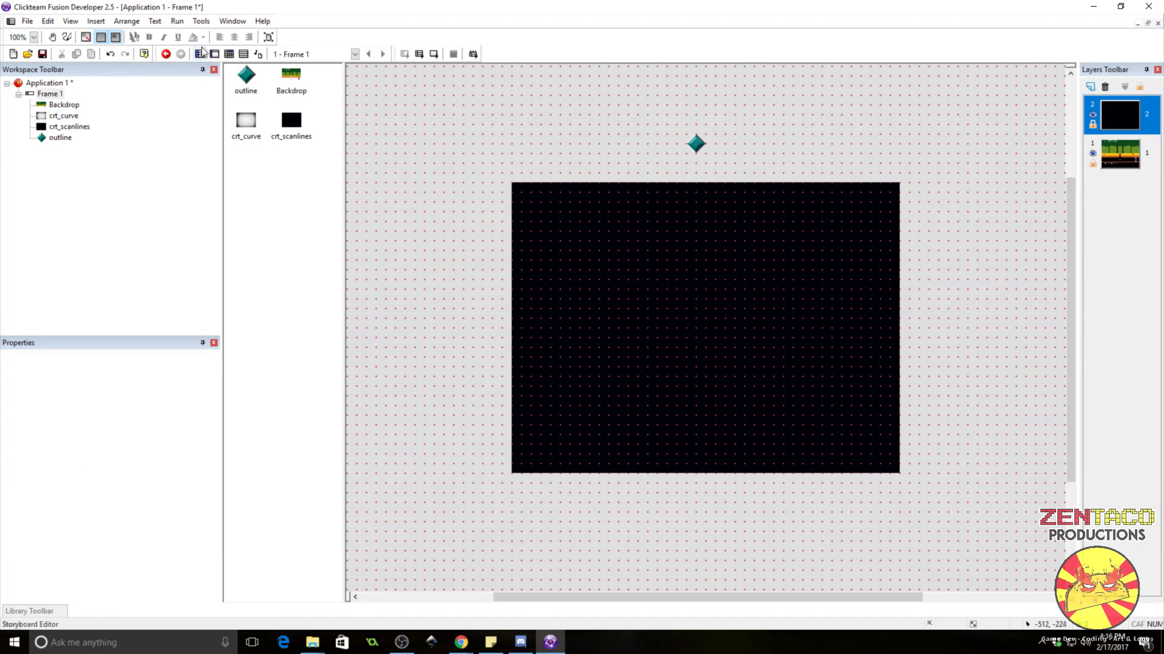
# - Open the frame's event editor and create an event with the Start of Frame condition
pyautogui.click(229, 54)
pyautogui.click(276, 89)
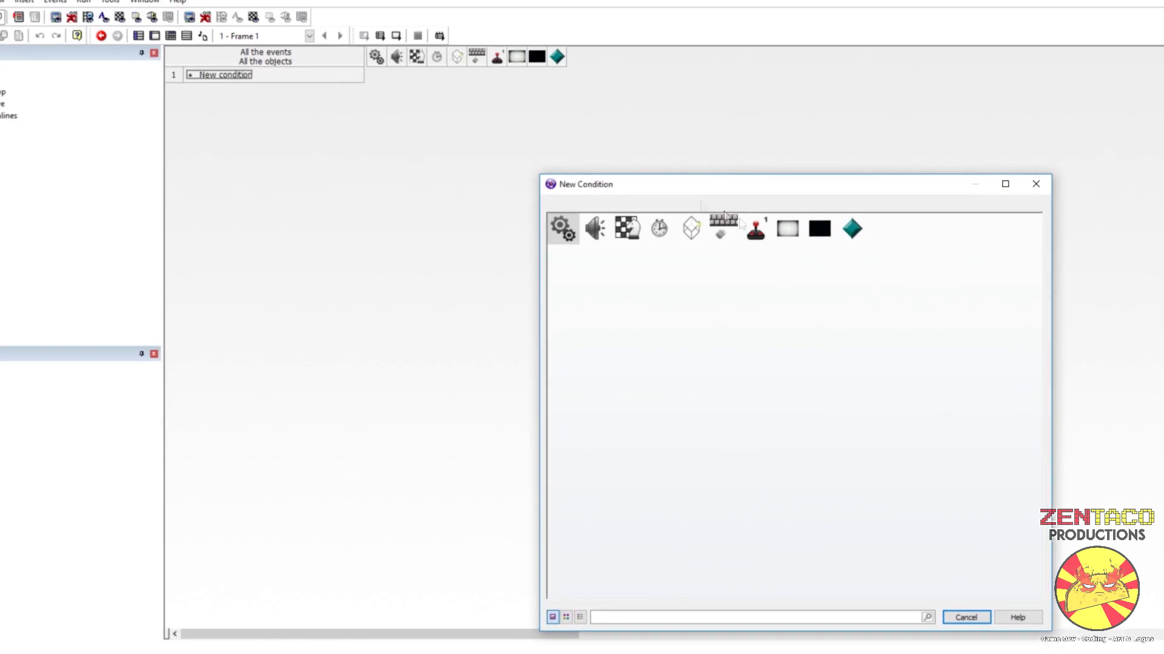
pyautogui.click(627, 228)
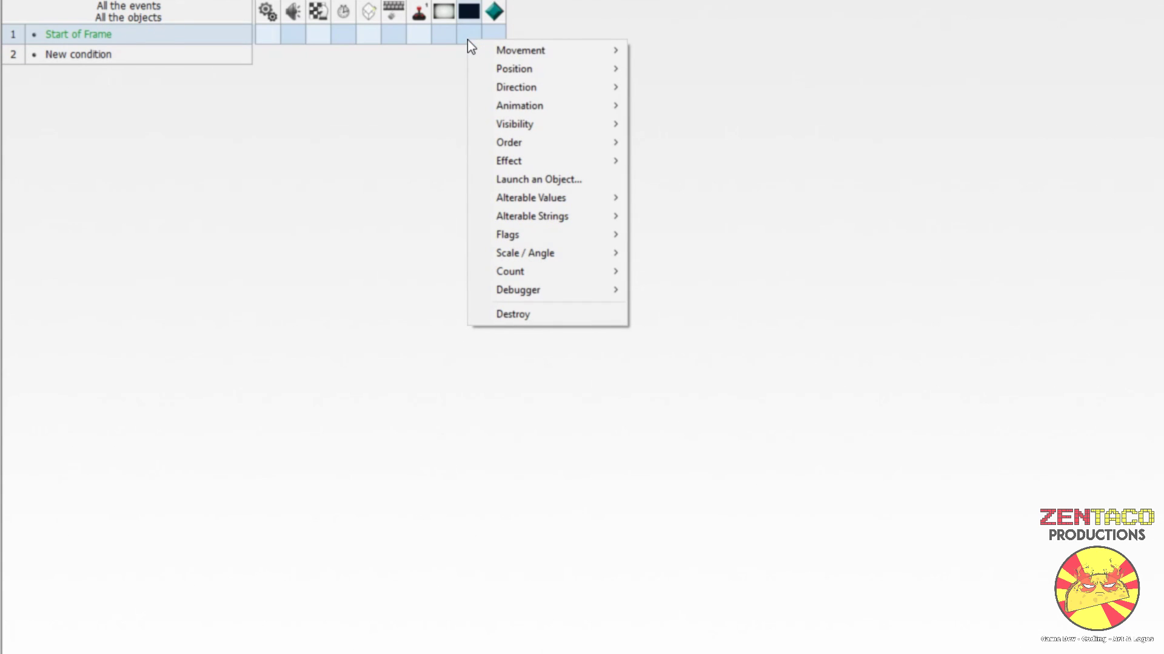
# - Add a semi-transparency action with value 100 for crt_scanlines to the Start of Frame event, and close the test run
pyautogui.moveTo(526, 150)
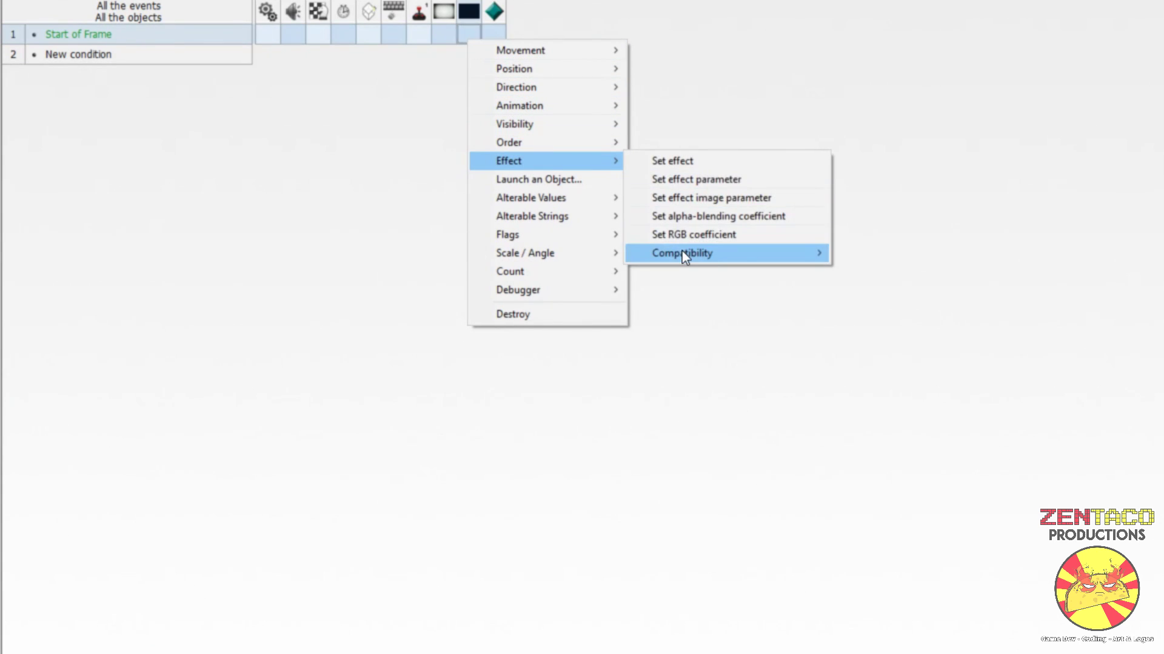
pyautogui.moveTo(683, 253)
pyautogui.click(891, 271)
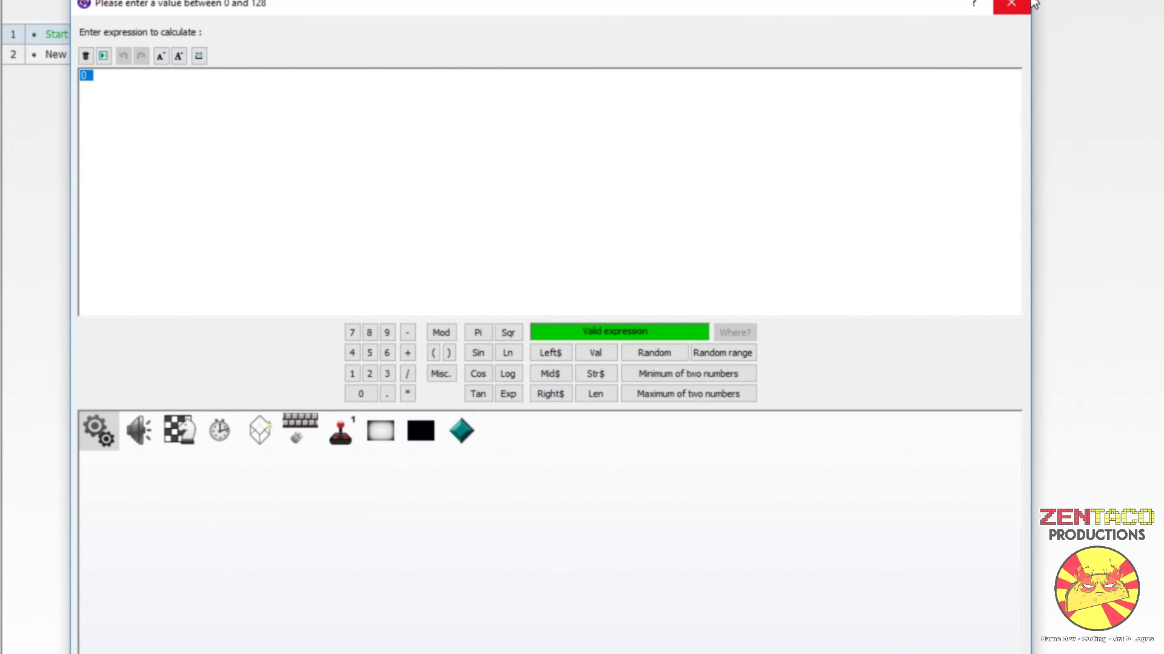
pyautogui.moveTo(1036, 3); pyautogui.dragTo(683, 176)
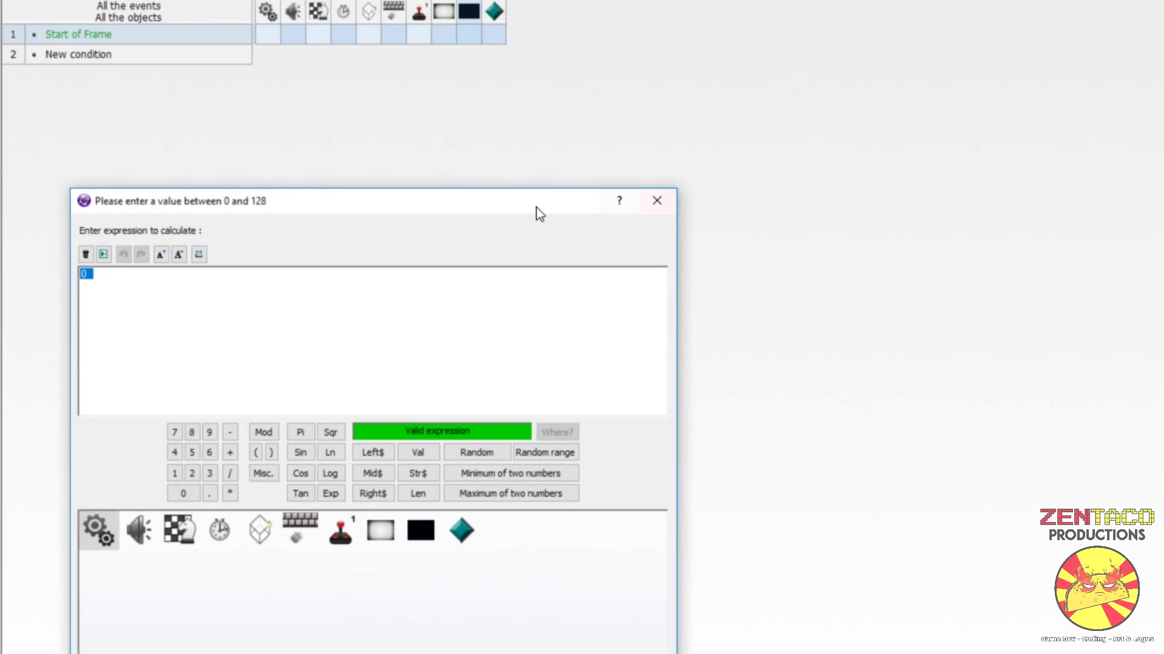
pyautogui.moveTo(538, 212); pyautogui.dragTo(597, 84)
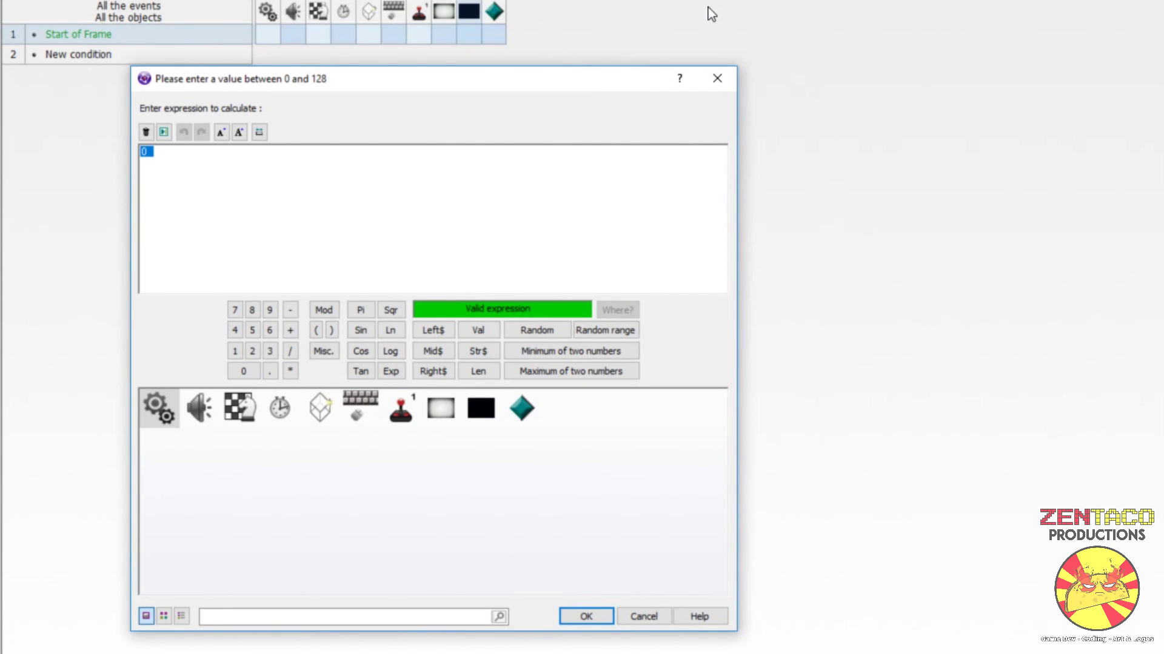
pyautogui.write('100')
pyautogui.press('Return')
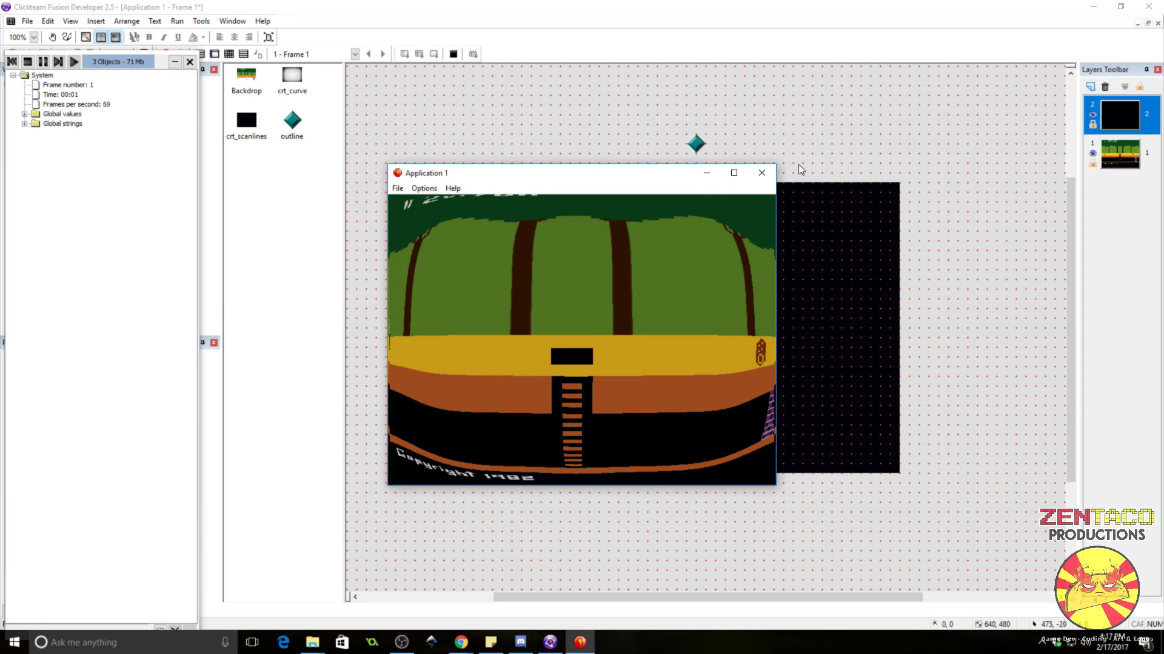
pyautogui.click(762, 173)
# - Apply the Display effect from the Effects category to the crt_scanlines object
pyautogui.click(590, 257)
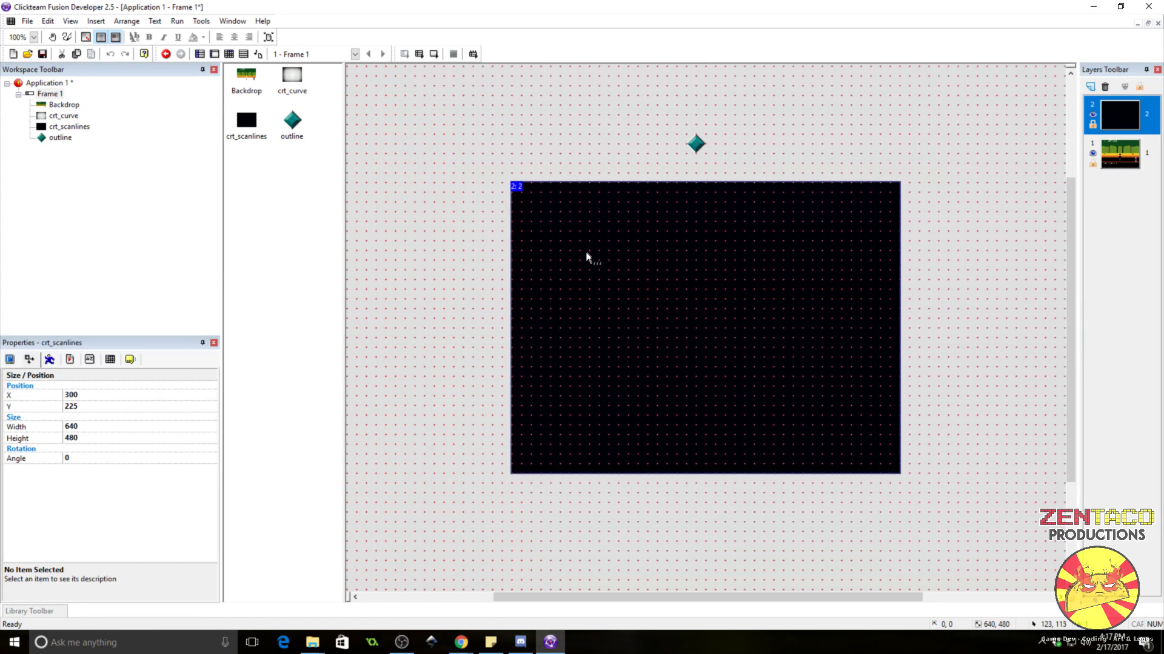
pyautogui.click(28, 360)
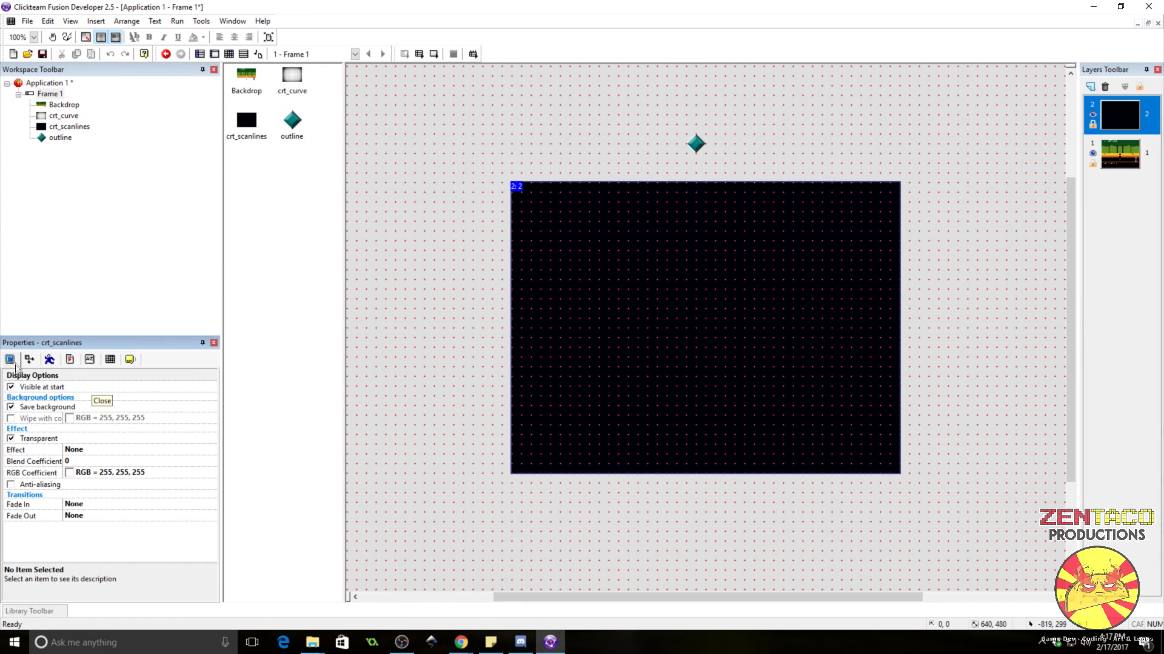
pyautogui.click(85, 452)
pyautogui.click(592, 253)
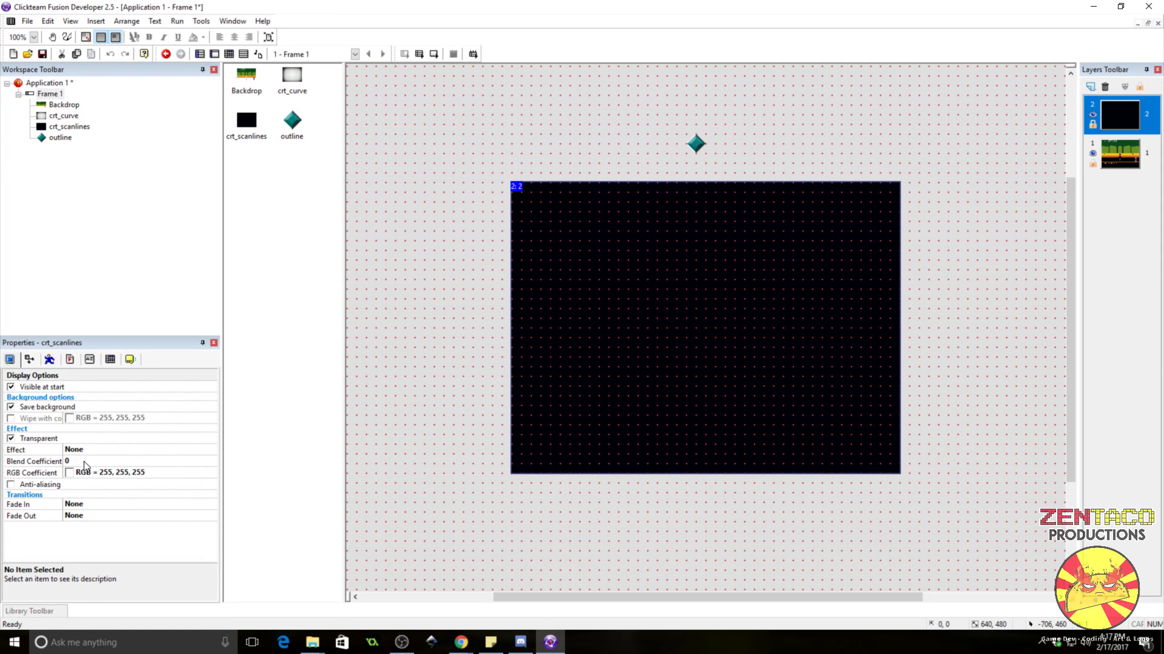
pyautogui.click(86, 450)
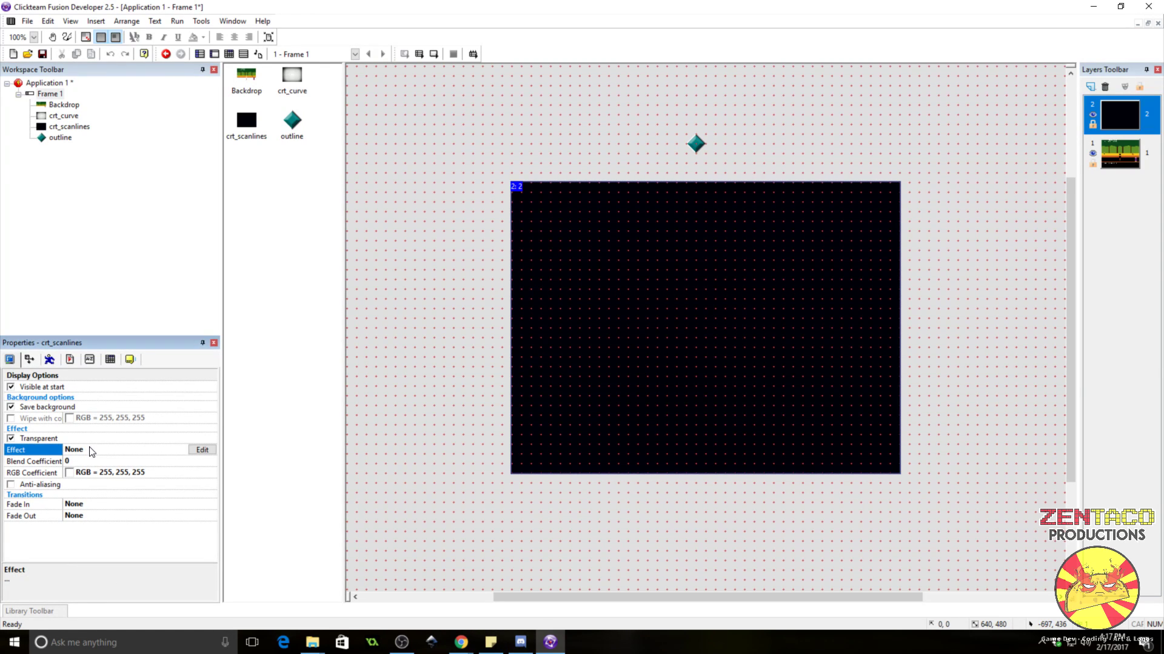
pyautogui.click(199, 451)
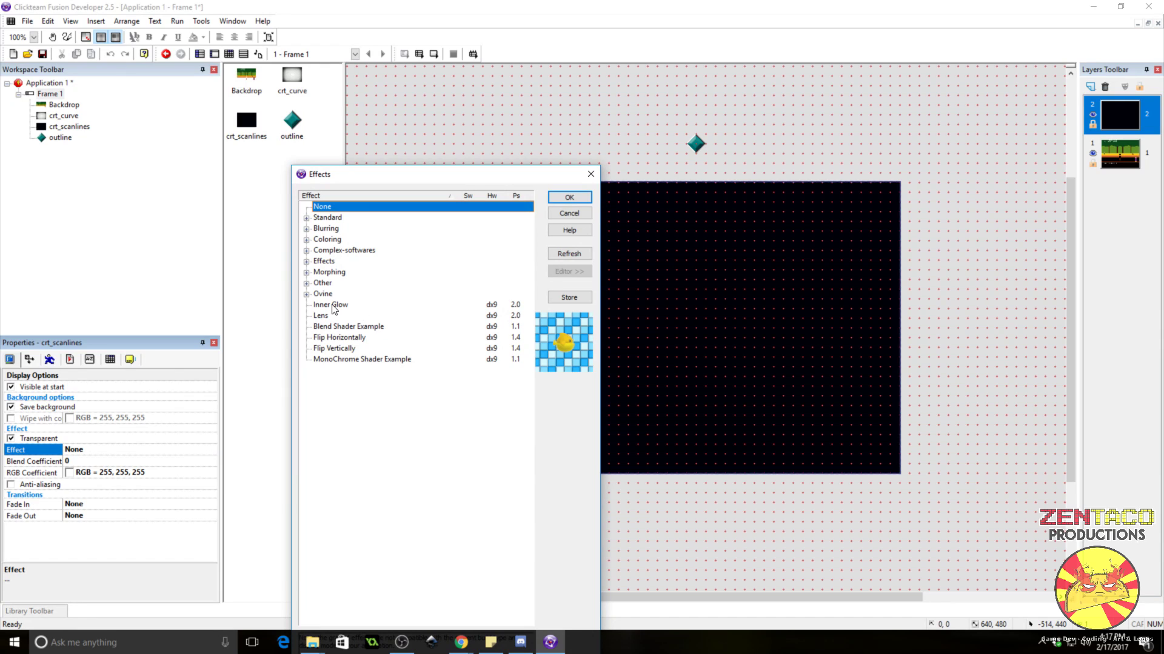
pyautogui.click(307, 283)
pyautogui.click(307, 261)
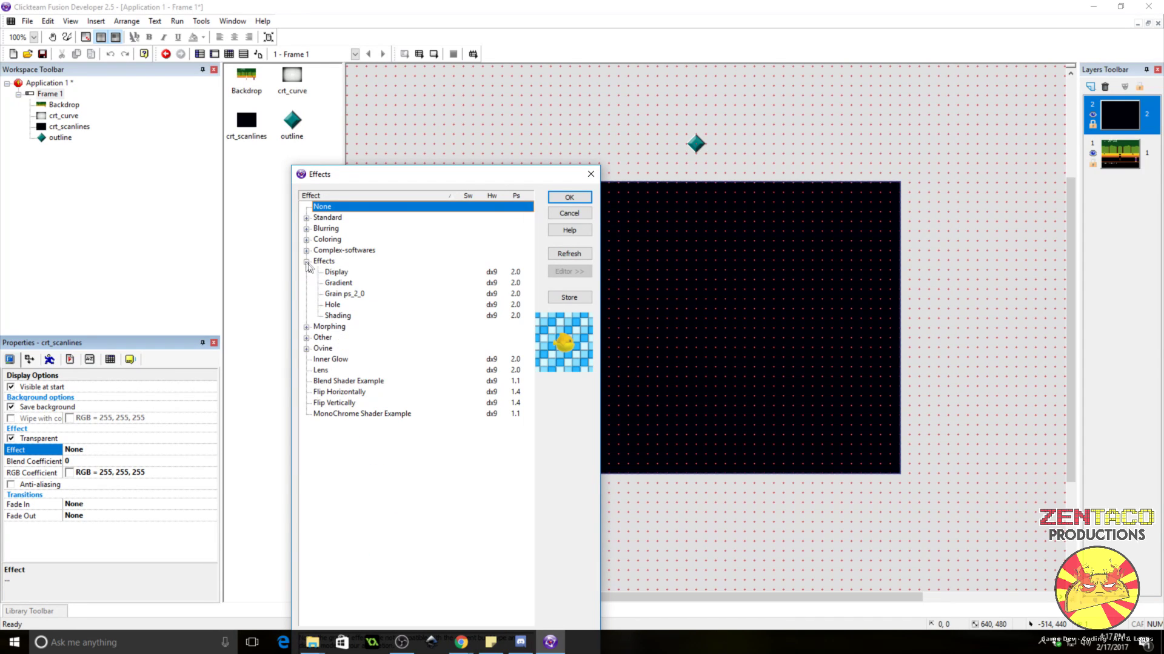
pyautogui.click(326, 265)
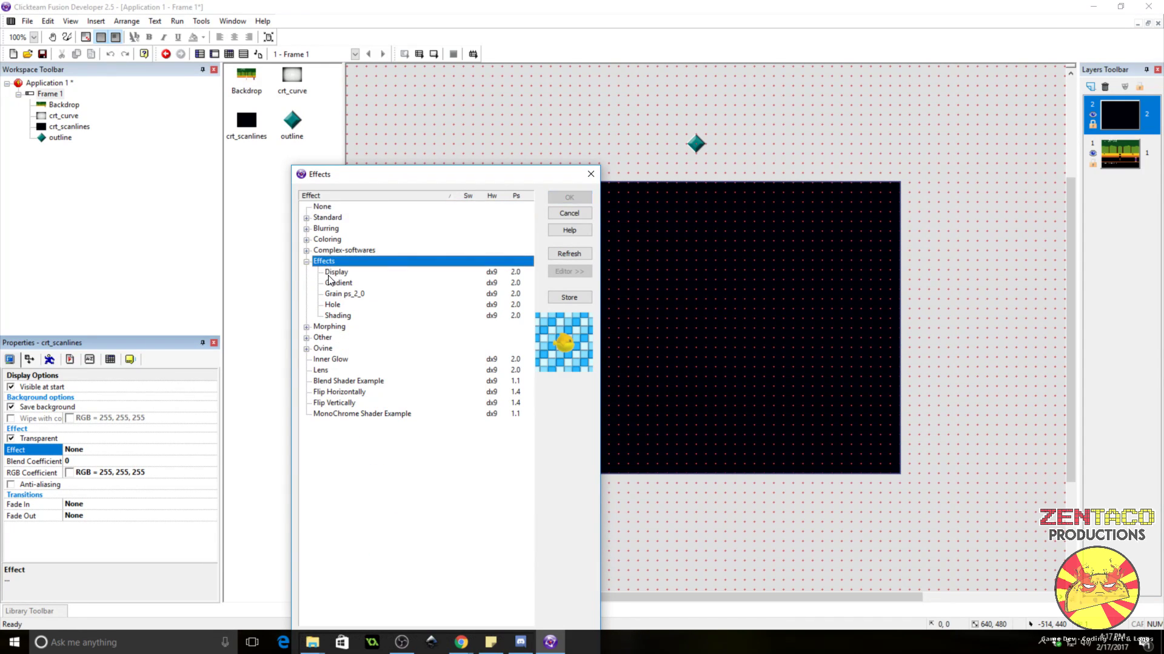
pyautogui.click(334, 274)
pyautogui.doubleClick(337, 273)
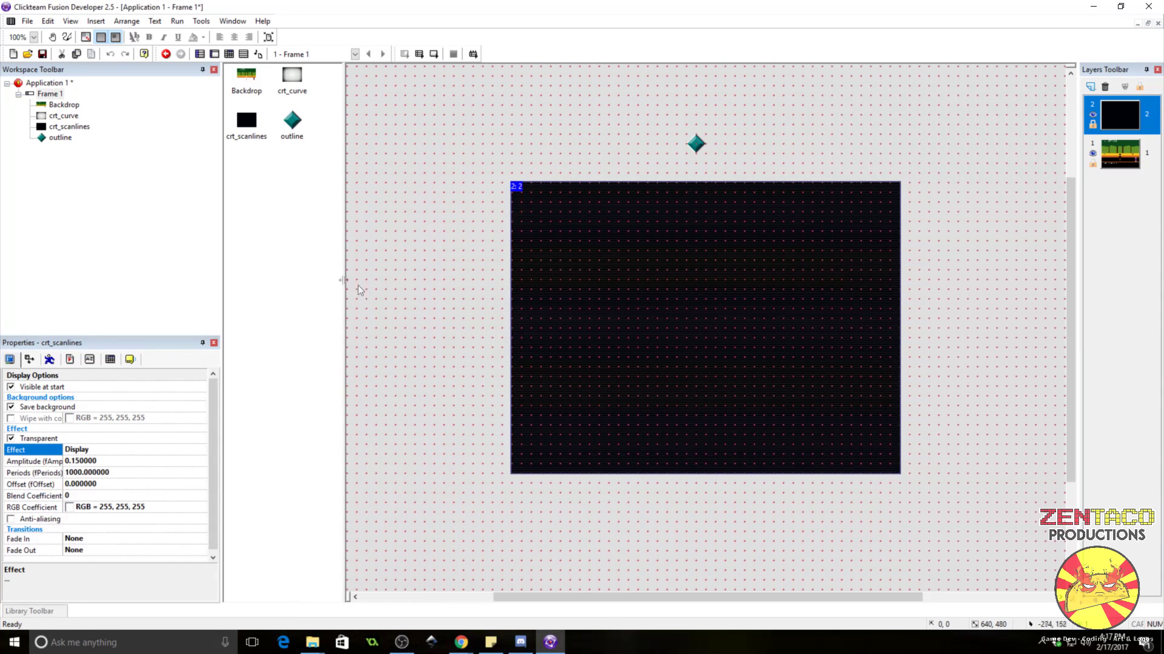
# - Move crt_scanlines backward one in the layer's object order, then test-run the application and close it
pyautogui.click(434, 263)
pyautogui.click(563, 246)
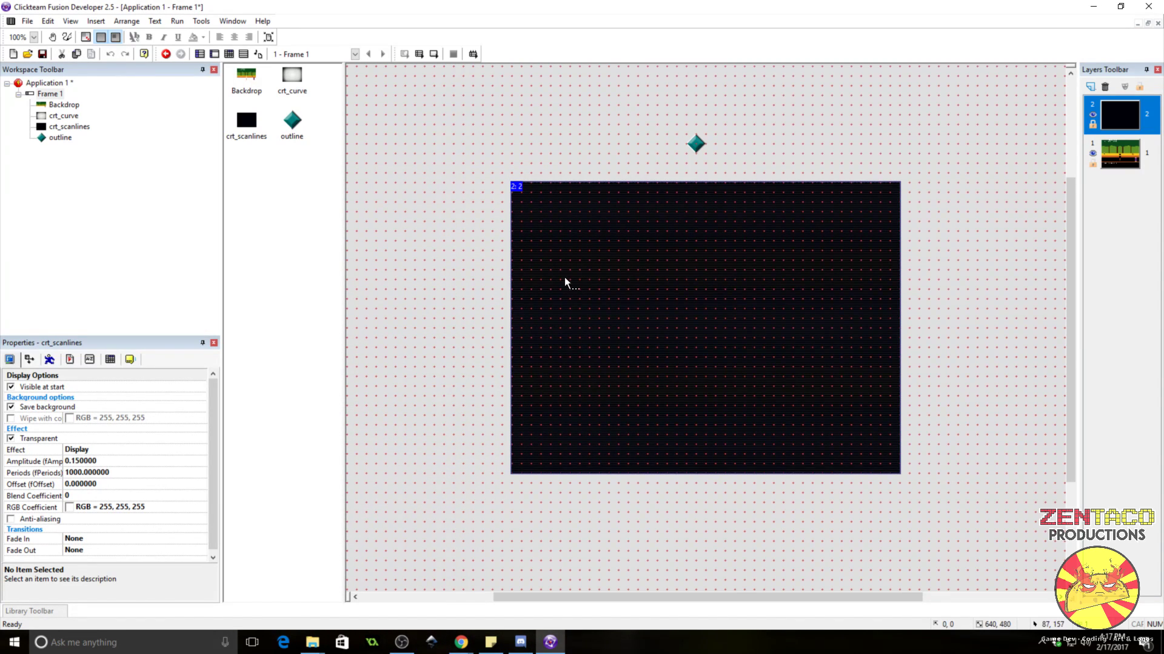
pyautogui.moveTo(566, 281)
pyautogui.mouseDown()
pyautogui.moveTo(566, 312)
pyautogui.moveTo(555, 262)
pyautogui.mouseUp()
pyautogui.rightClick(555, 257)
pyautogui.moveTo(608, 364)
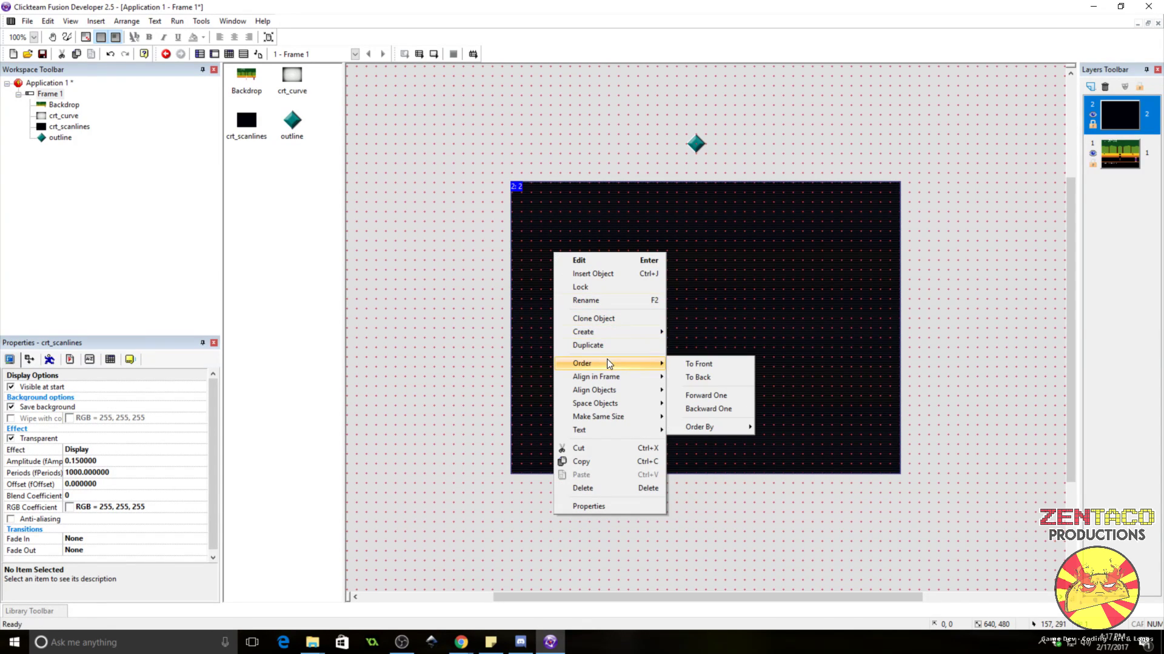
pyautogui.click(722, 409)
pyautogui.click(435, 290)
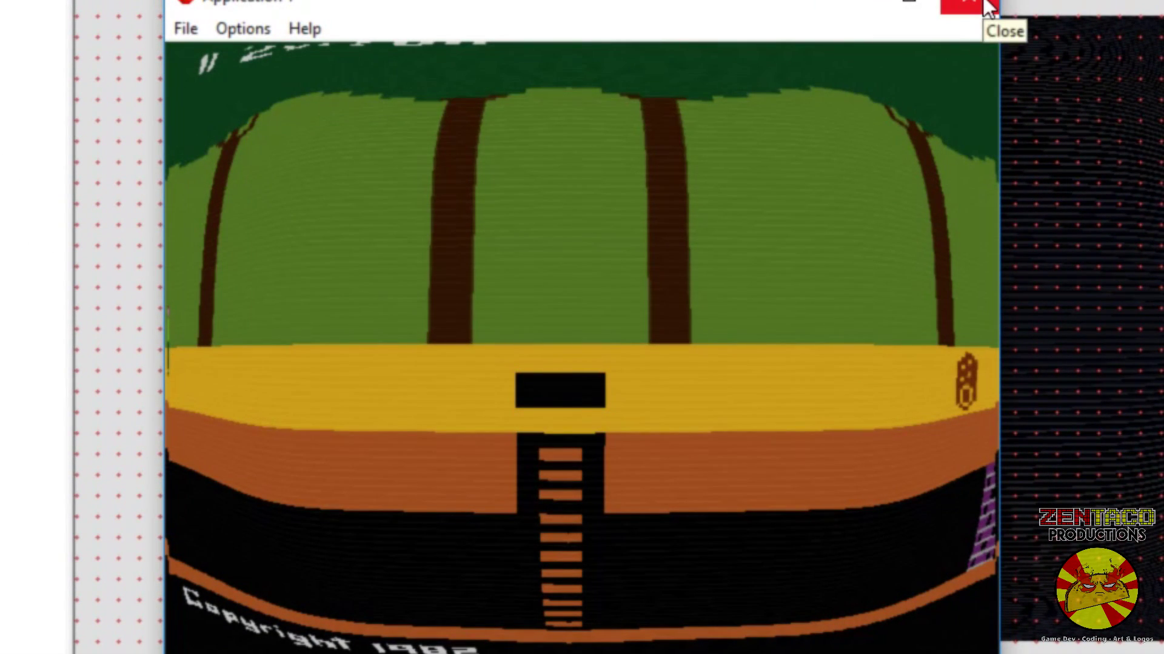
pyautogui.click(985, 4)
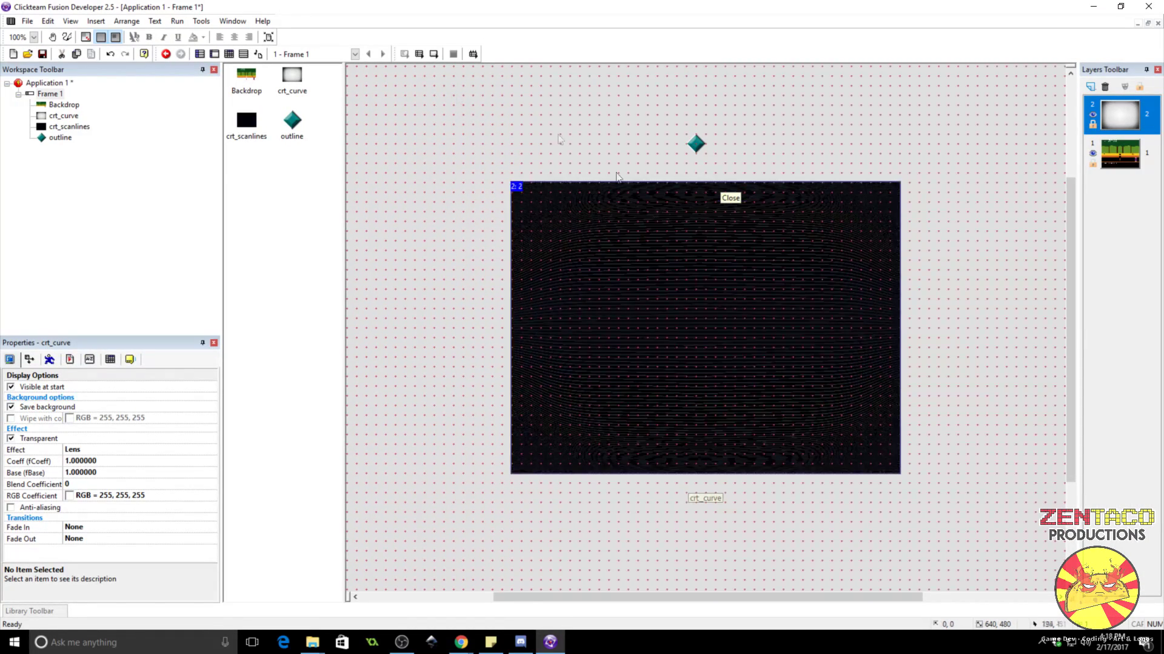
# - Set the crt_scanlines semi-transparency action in the Start of Frame event to 50
pyautogui.click(228, 55)
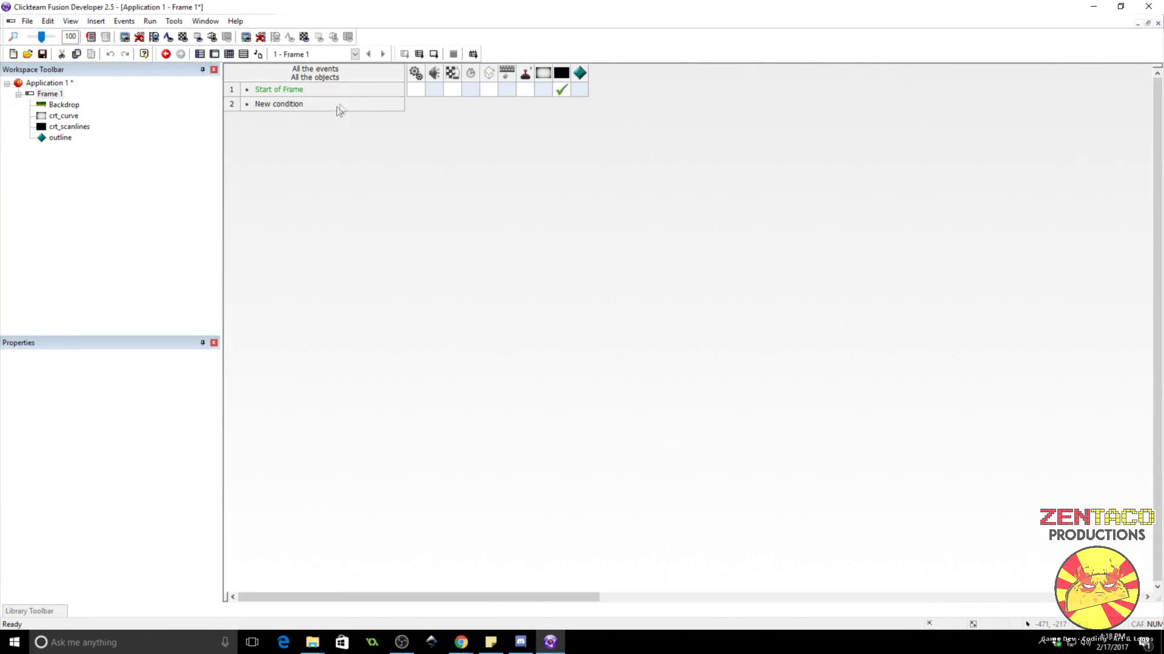
pyautogui.doubleClick(562, 90)
pyautogui.doubleClick(282, 74)
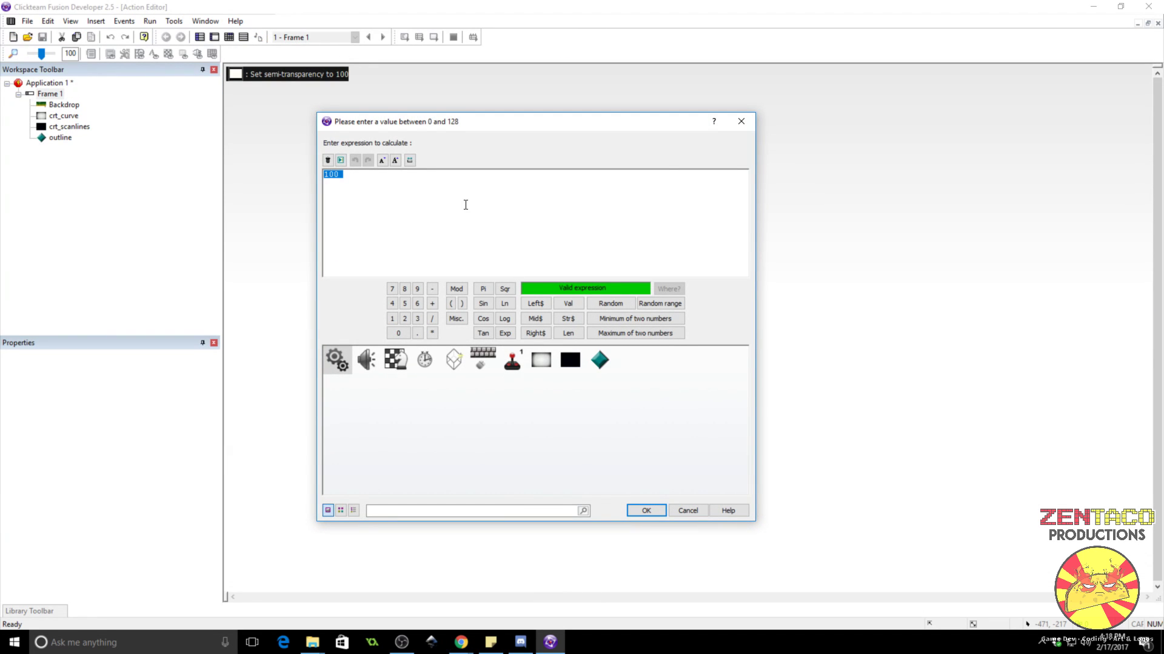
pyautogui.write('50')
pyautogui.press('Return')
pyautogui.click(228, 37)
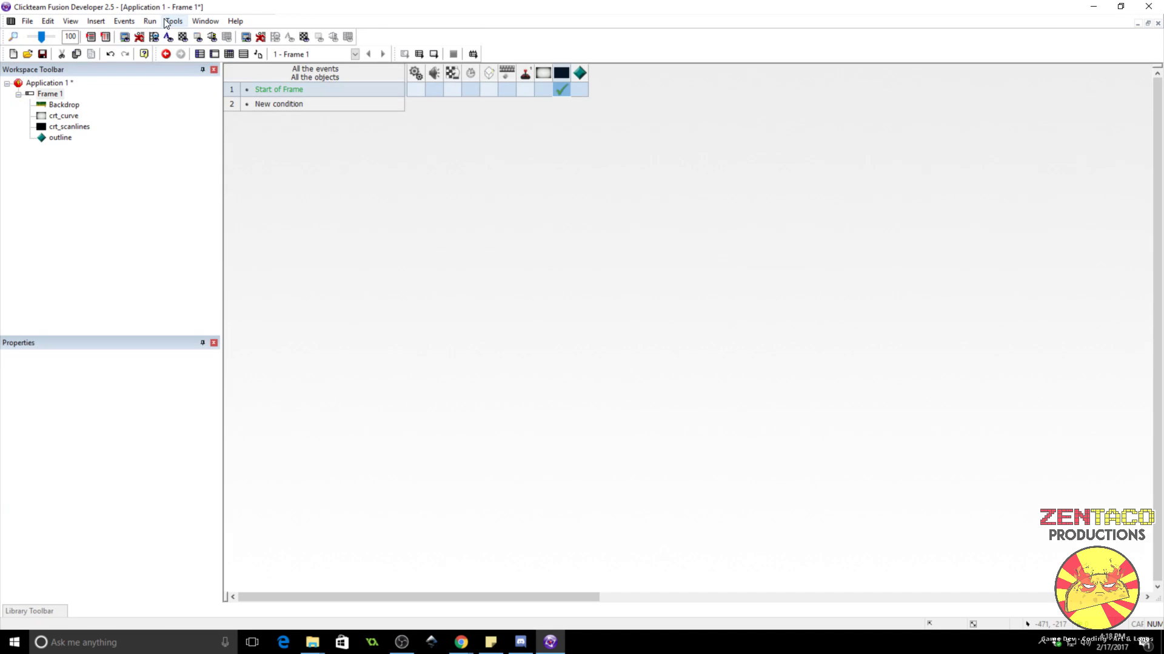
# - Run the application to check the scanlines' appearance over the backdrop, and close the test run
pyautogui.click(167, 21)
pyautogui.moveTo(150, 20)
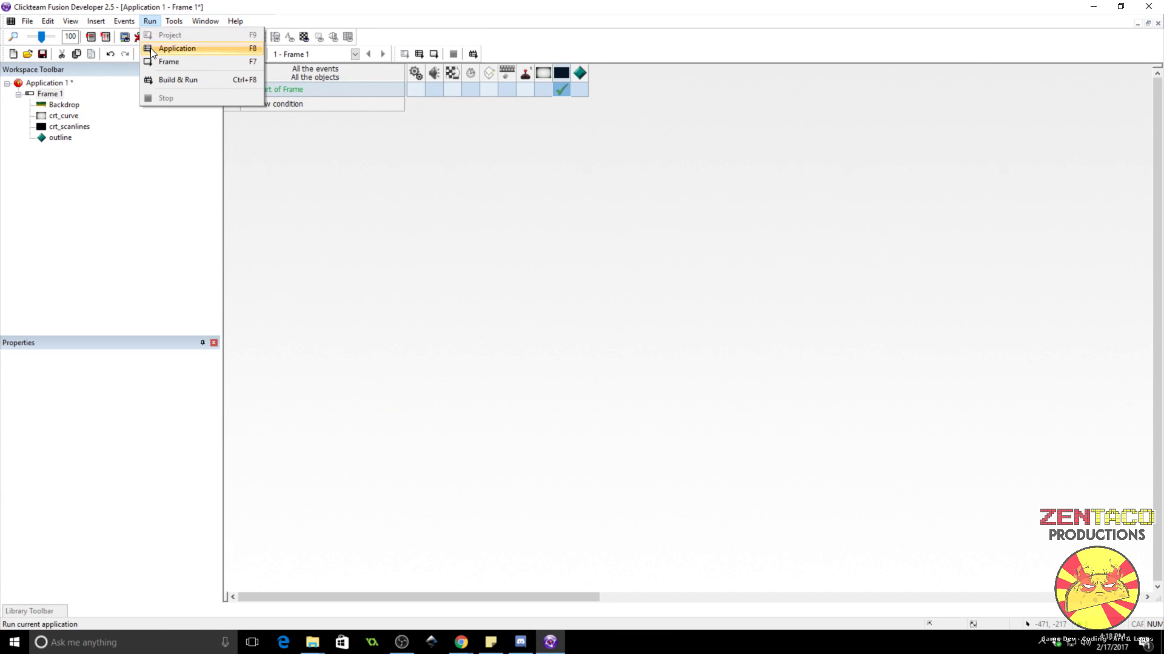
pyautogui.click(175, 48)
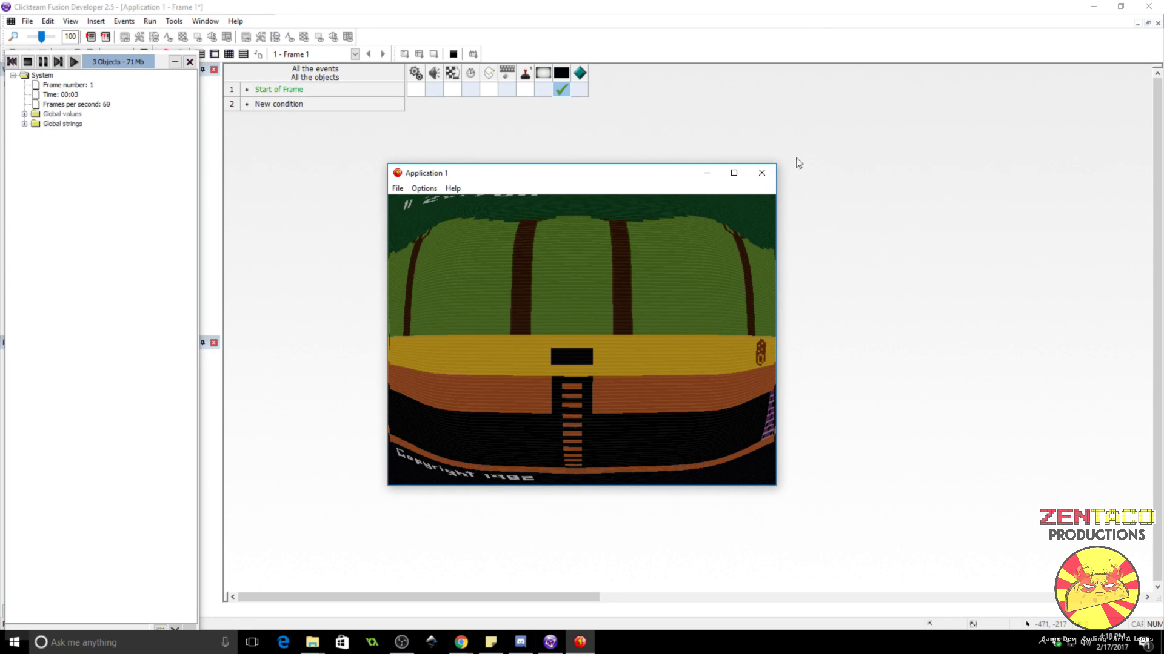
pyautogui.click(762, 173)
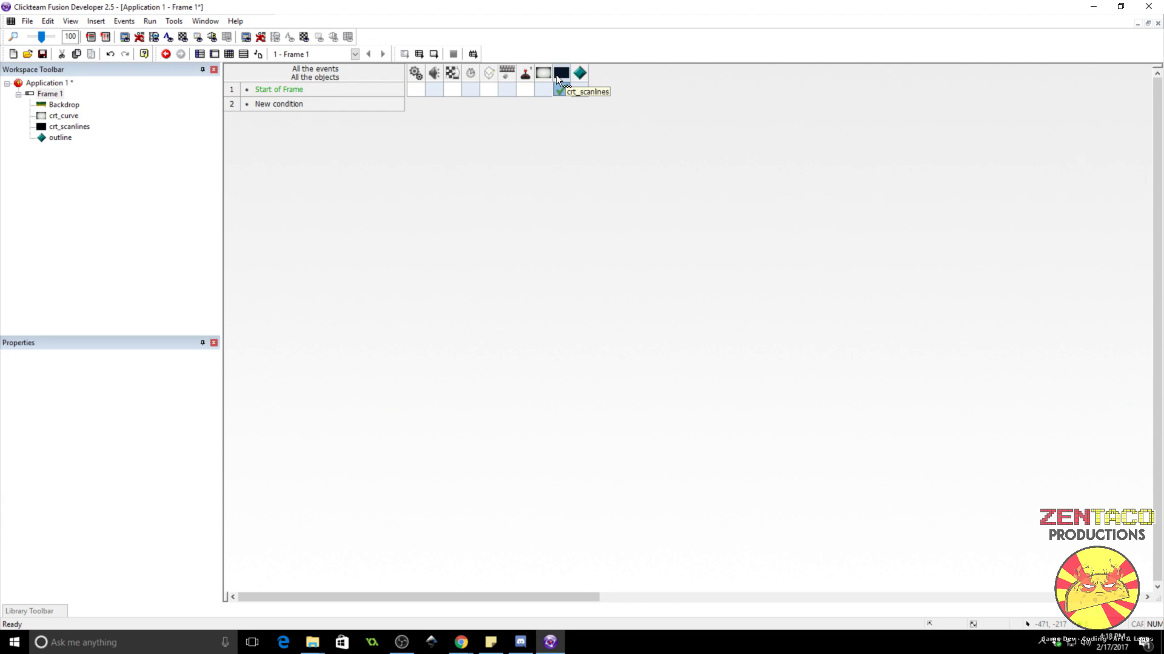
# - Return to the frame editor and replace the outline object's image by importing the rounded black screen border picture
pyautogui.click(214, 54)
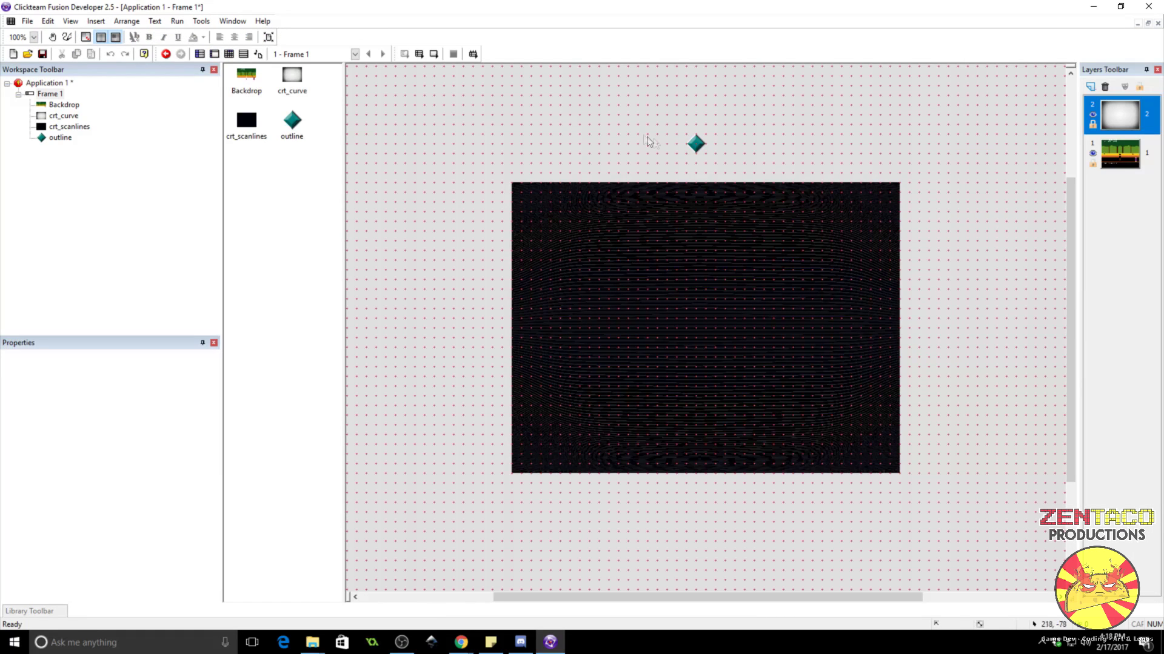
pyautogui.doubleClick(695, 143)
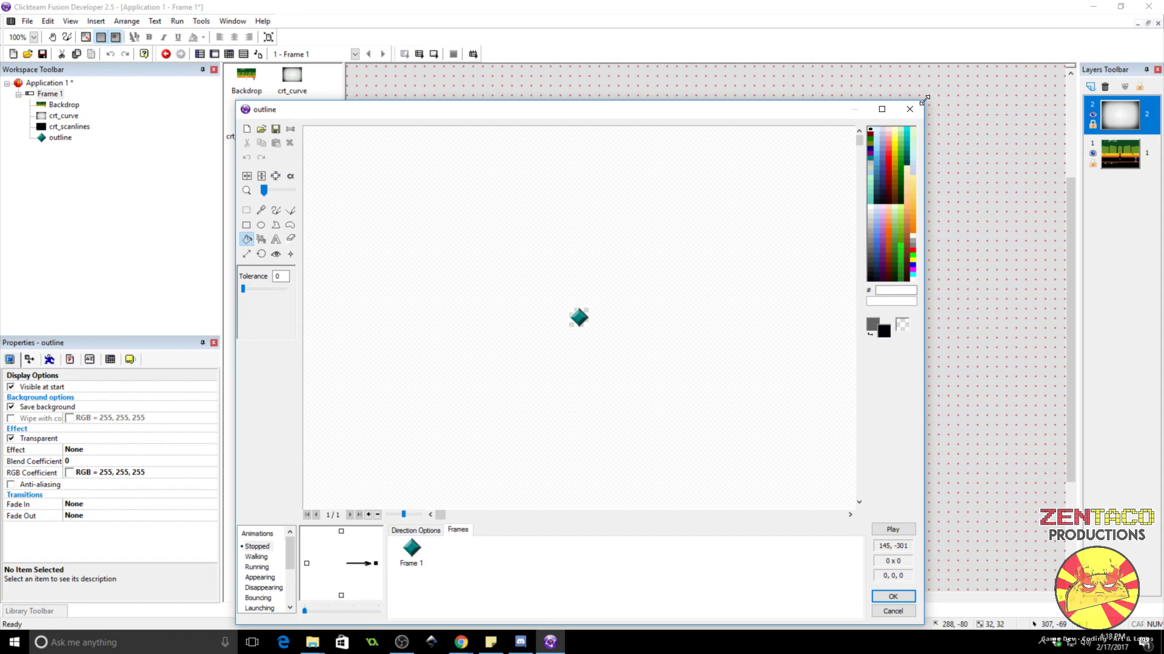
pyautogui.click(909, 109)
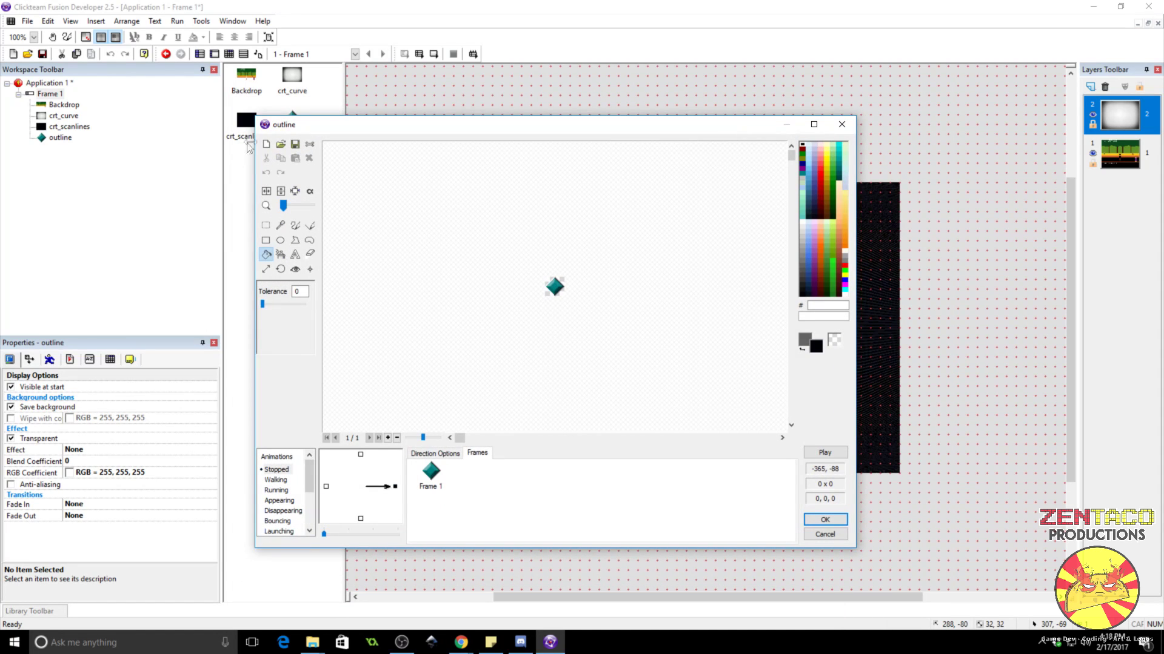
pyautogui.click(287, 146)
pyautogui.doubleClick(314, 185)
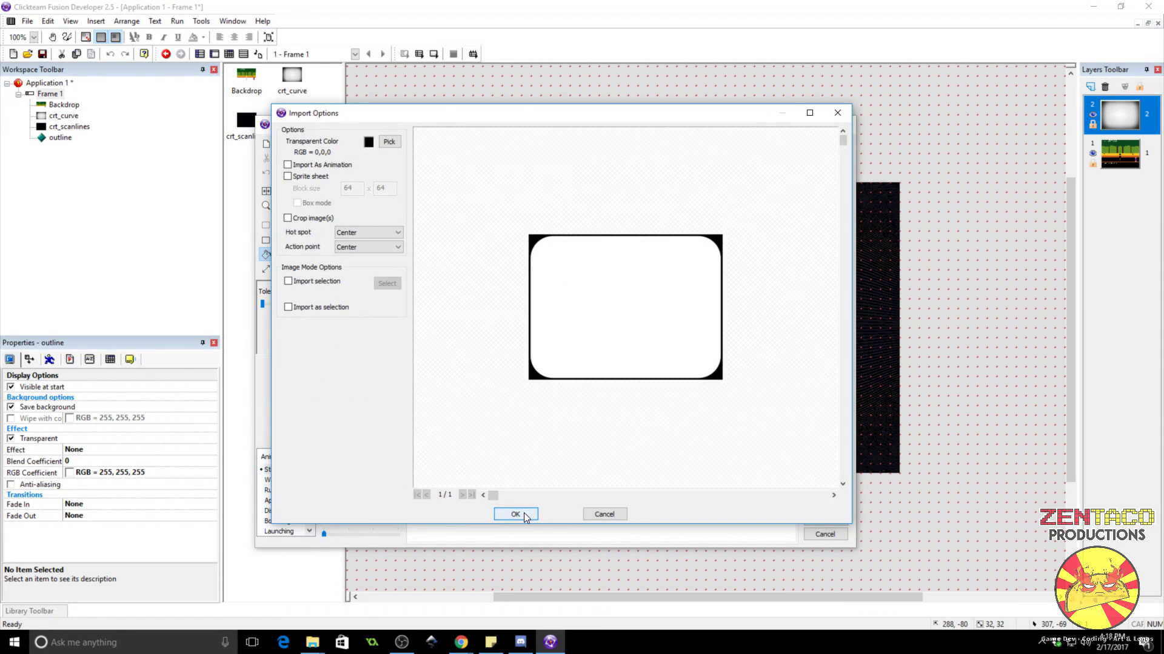
pyautogui.click(515, 514)
pyautogui.click(824, 516)
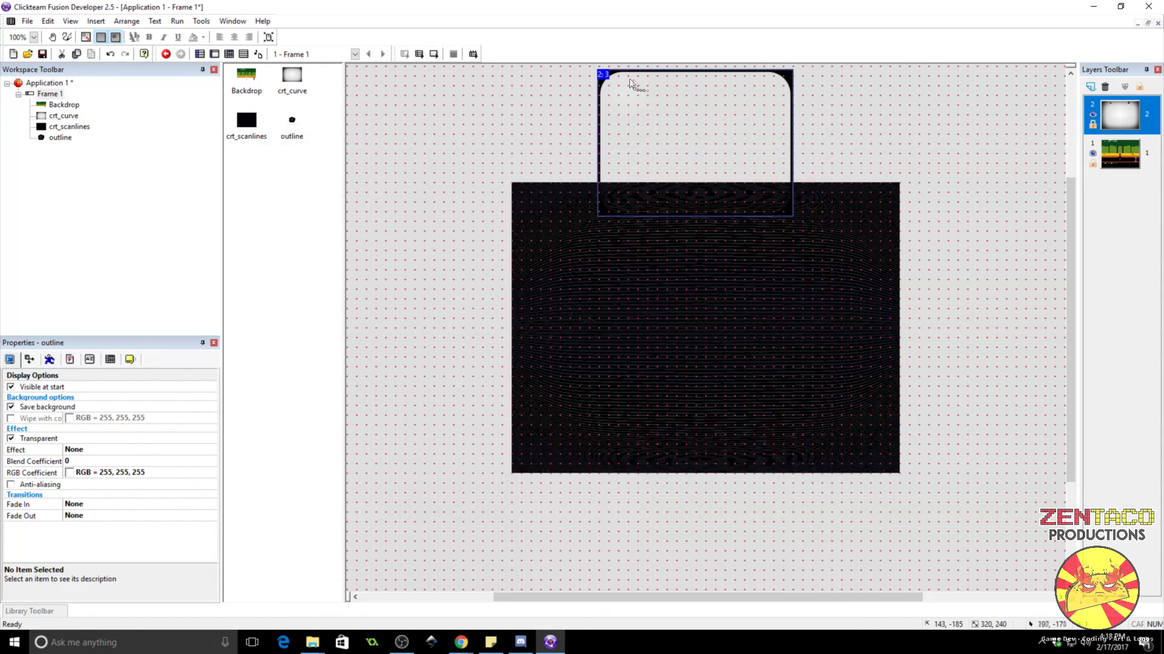
# - Place the outline object in the frame's upper-left corner at 0, 0 and set its size to 640 by 480
pyautogui.moveTo(631, 83); pyautogui.dragTo(543, 195)
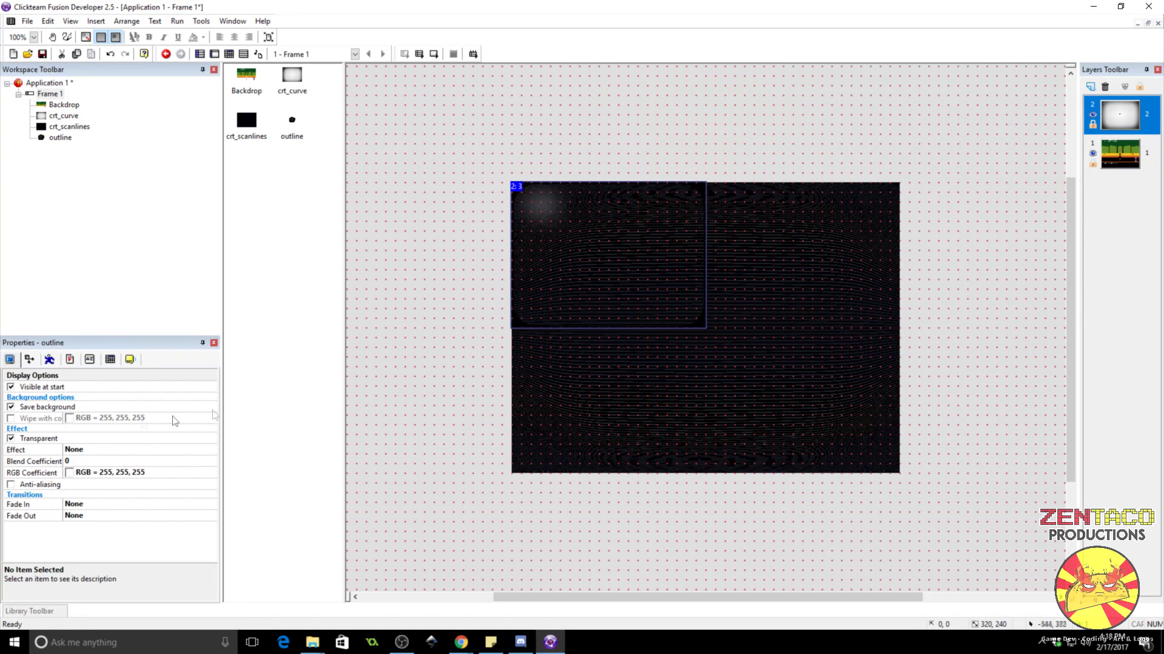
pyautogui.click(29, 359)
pyautogui.click(105, 428)
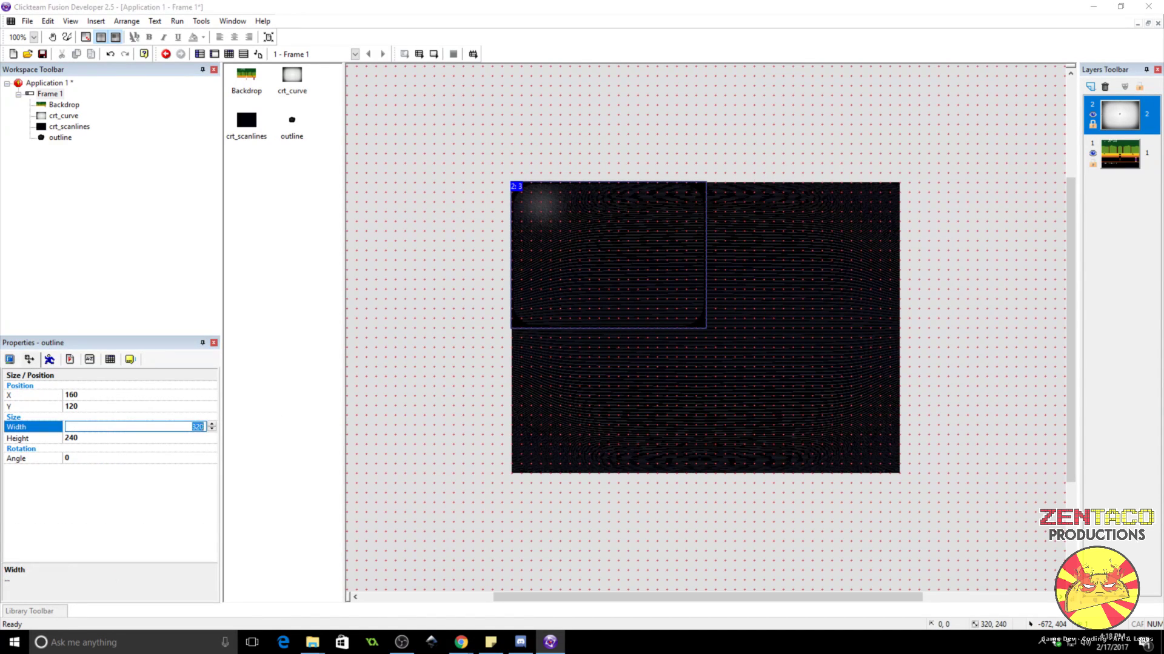
pyautogui.write('640')
pyautogui.press('Return')
pyautogui.click(94, 440)
pyautogui.write('4')
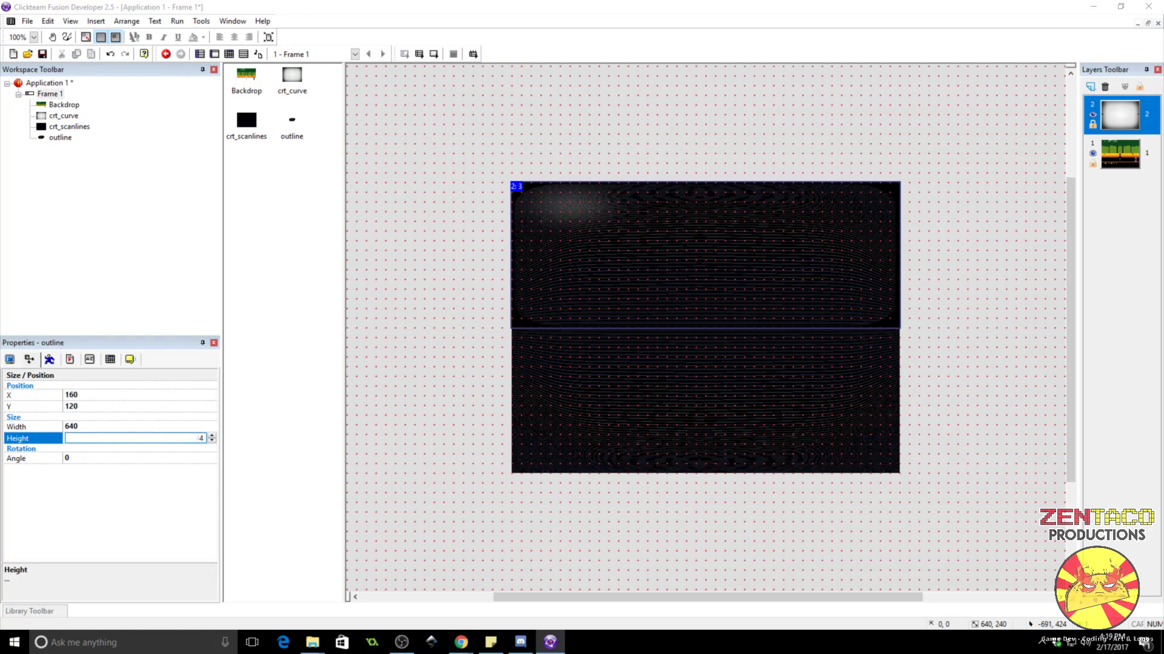
pyautogui.write('80')
pyautogui.press('Return')
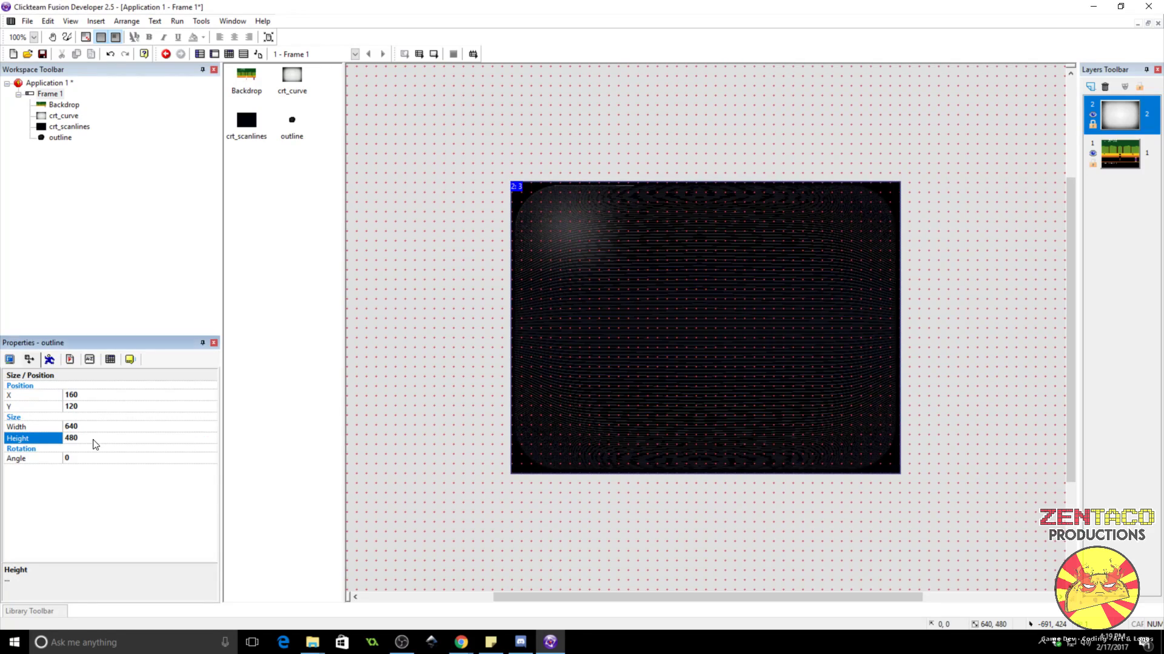
# - Run the application to check the outline together with the curve and scanlines, and close the test run
pyautogui.click(177, 20)
pyautogui.click(182, 34)
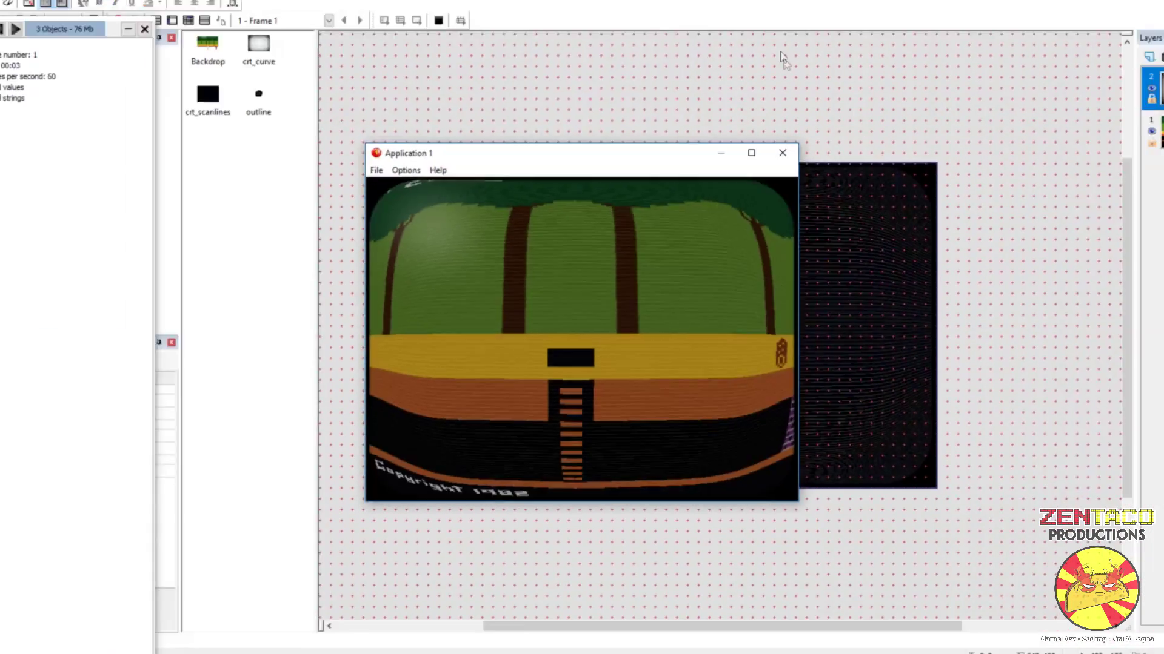
pyautogui.hotkey('alt', 'F4')
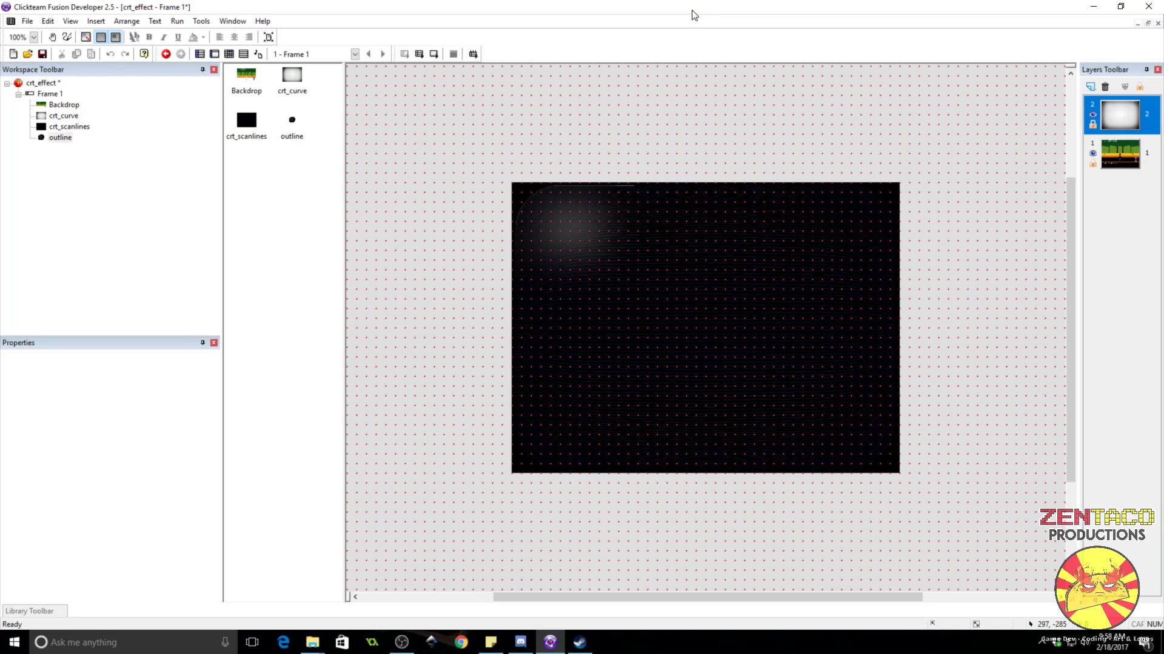
# - Insert a new Active object and place it just above the frame's upper-left corner at 0, -32
pyautogui.rightClick(544, 156)
pyautogui.click(558, 175)
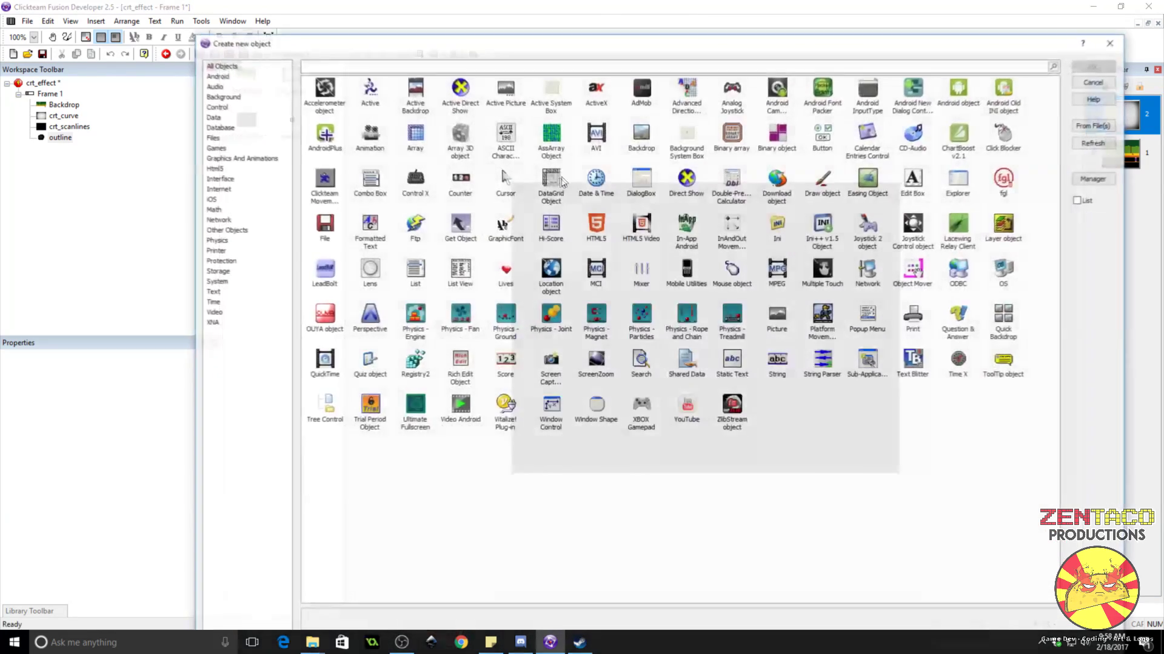
pyautogui.doubleClick(369, 91)
pyautogui.click(541, 155)
pyautogui.moveTo(547, 156); pyautogui.dragTo(527, 174)
# - Rename the new Active object to crt_effect
pyautogui.click(129, 359)
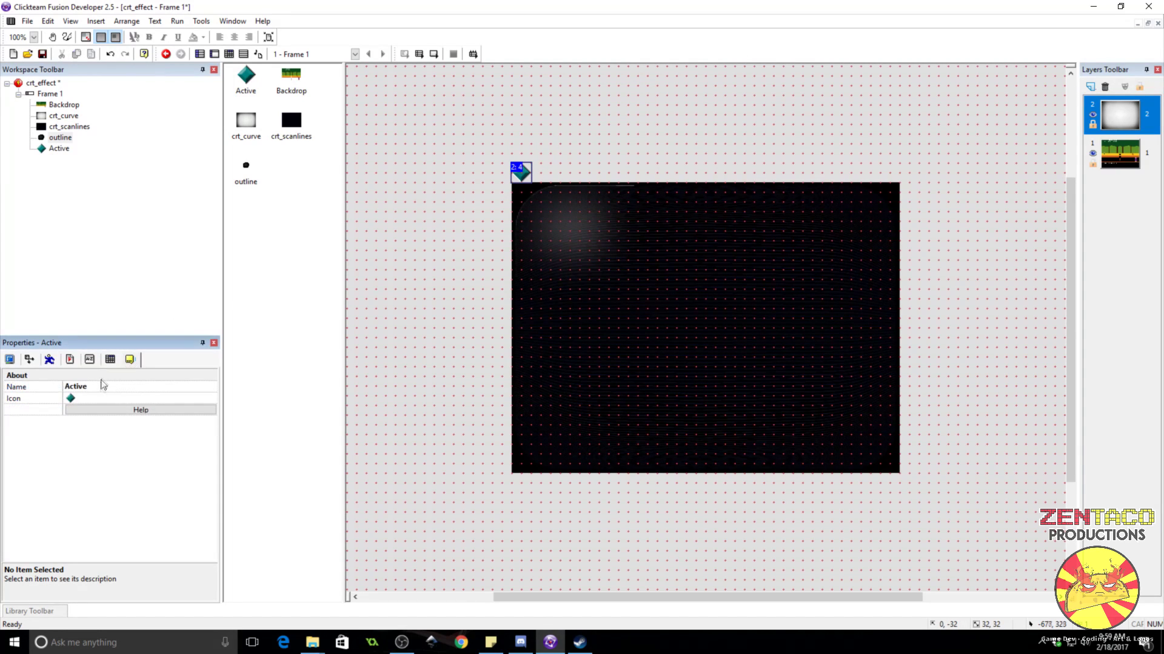
pyautogui.click(103, 386)
pyautogui.write('crt_e')
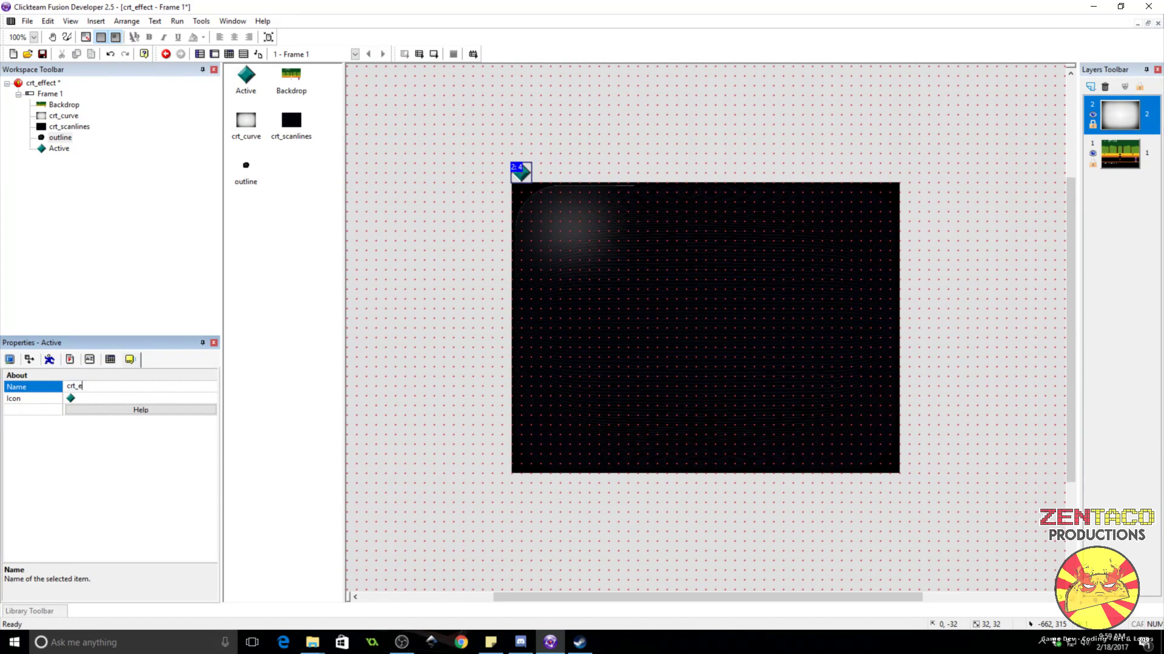
pyautogui.write('ffect')
pyautogui.press('Return')
# - Name the crt_effect object's first alterable value amp and set it to 1
pyautogui.click(90, 359)
pyautogui.click(43, 396)
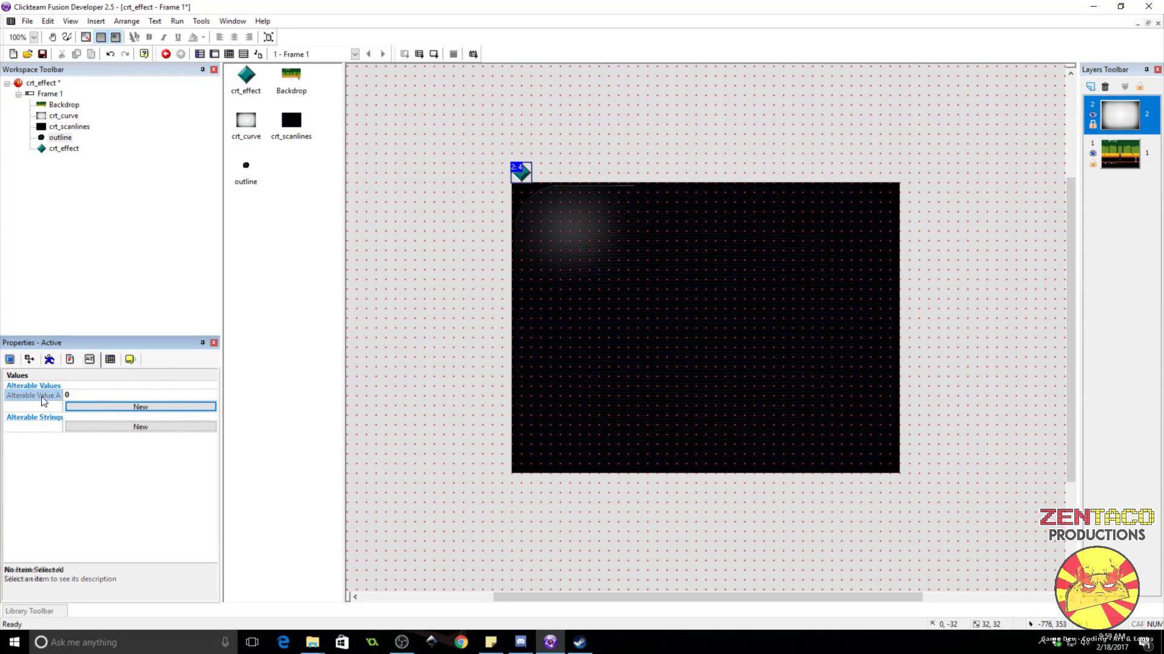
pyautogui.write('amp')
pyautogui.press('Return')
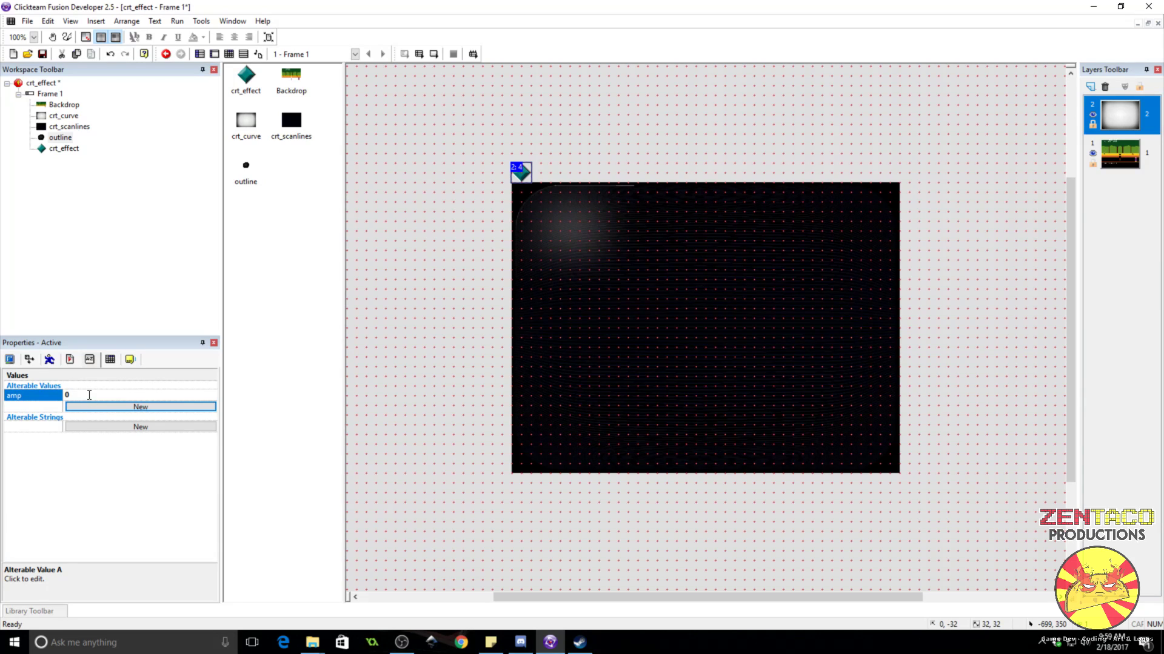
pyautogui.click(89, 395)
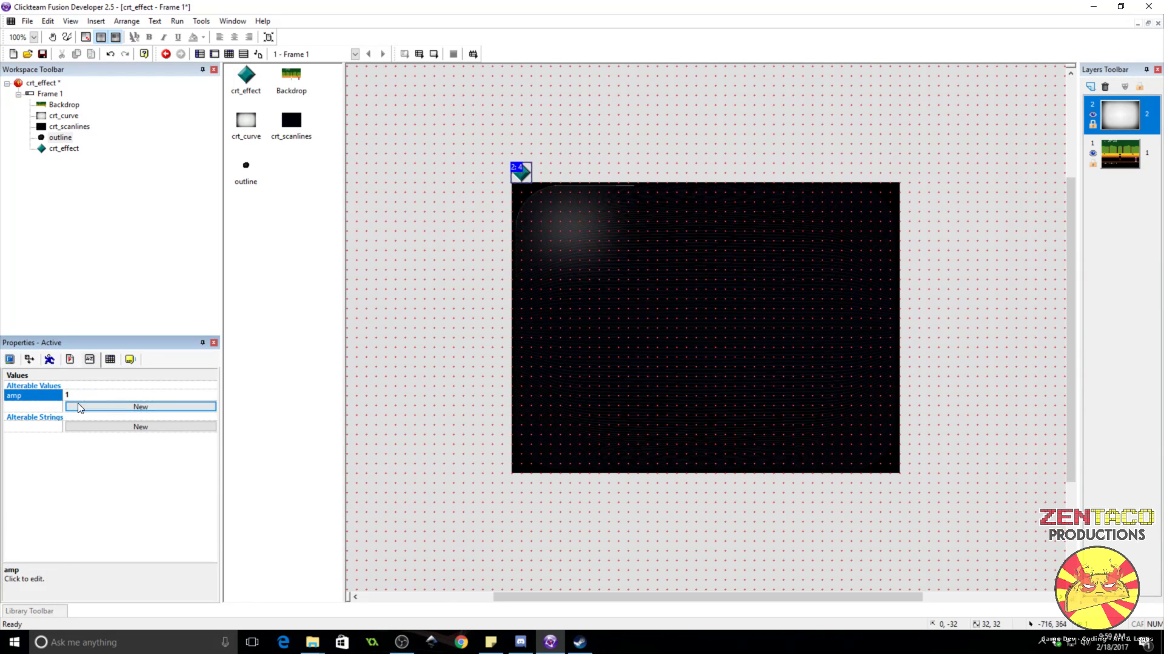
# - Add a second alterable value named cooldown to the crt_effect object, keeping its initial value of 0
pyautogui.click(84, 407)
pyautogui.click(54, 407)
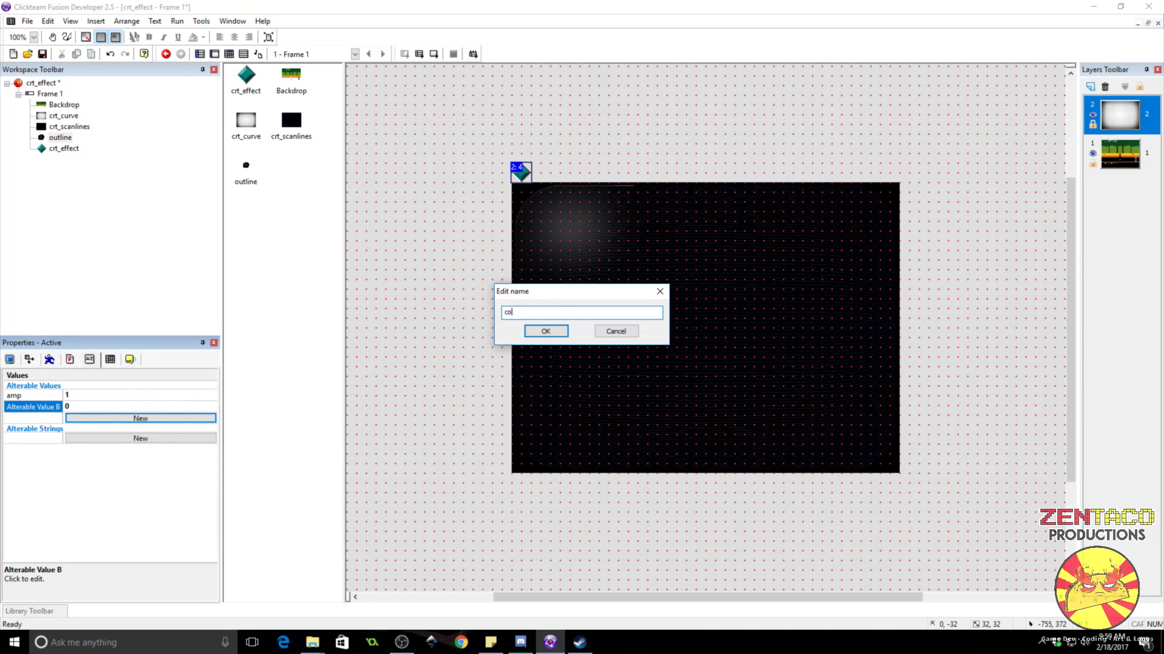
pyautogui.write('cooldown')
pyautogui.press('Return')
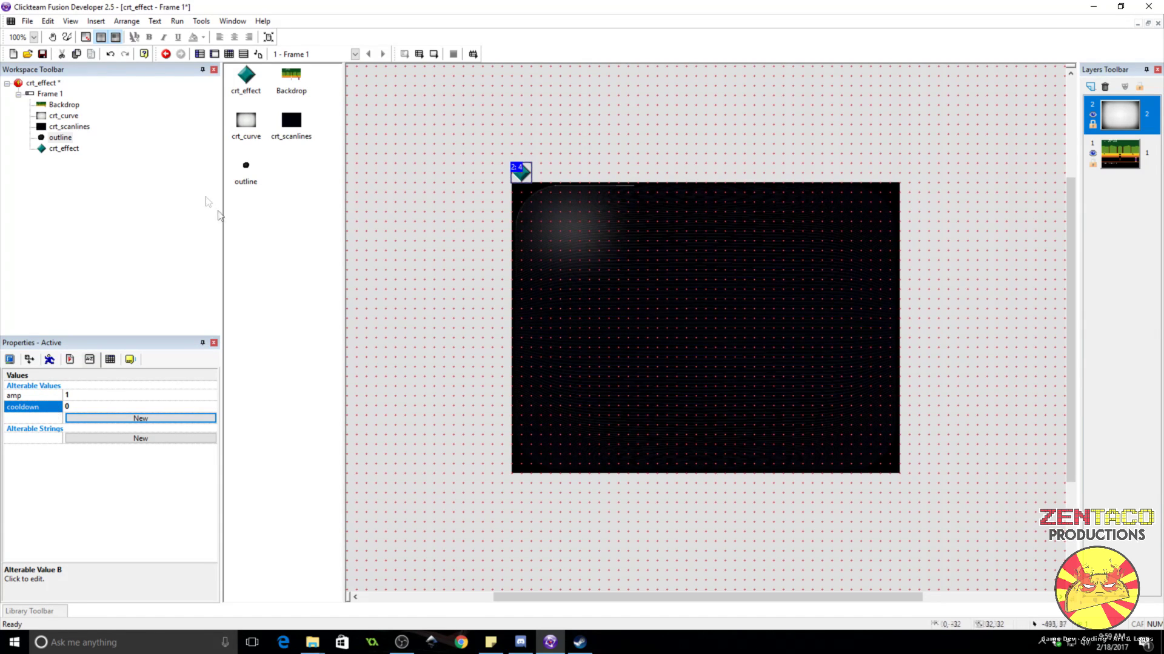
pyautogui.click(501, 216)
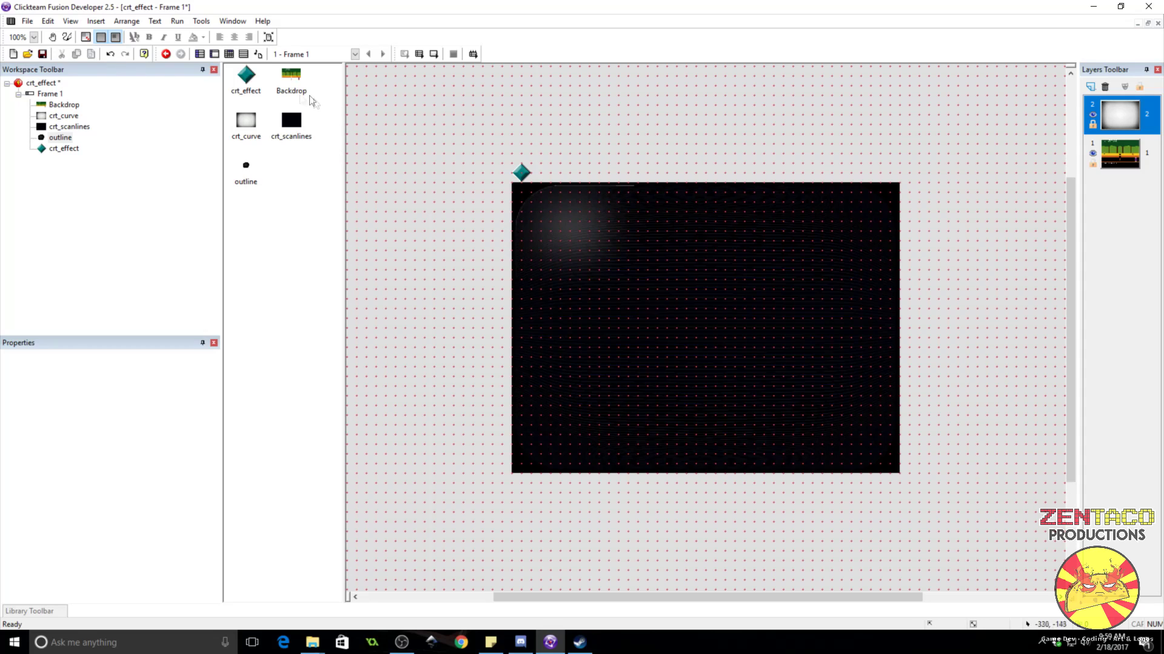
# - Show the display options of the crt_scanlines object to examine its effect parameters
pyautogui.click(69, 126)
pyautogui.click(15, 362)
pyautogui.click(16, 362)
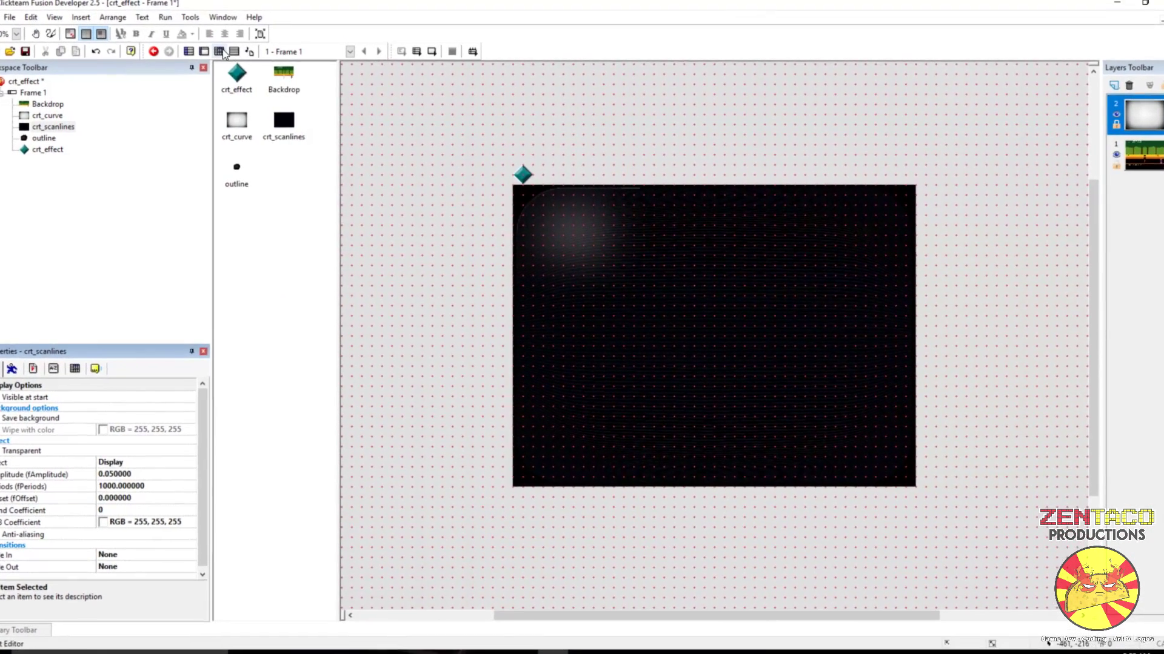
# - In the event editor, add an event with a random condition of 1 chance out of 100
pyautogui.hotkey('ctrl', 'e')
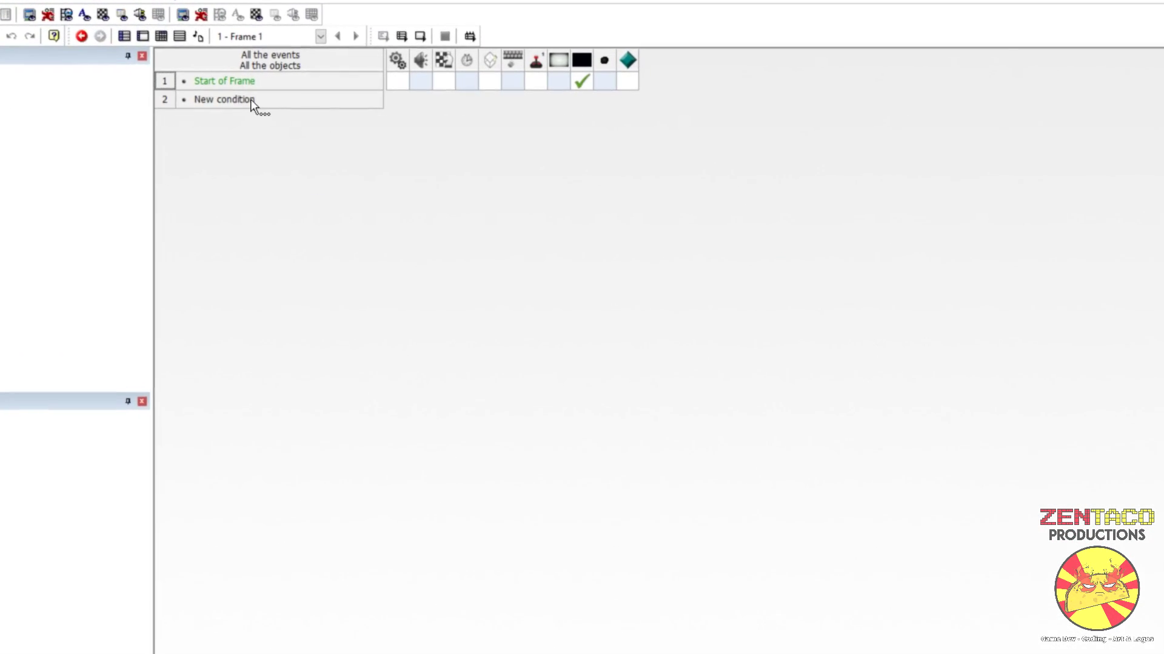
pyautogui.click(254, 102)
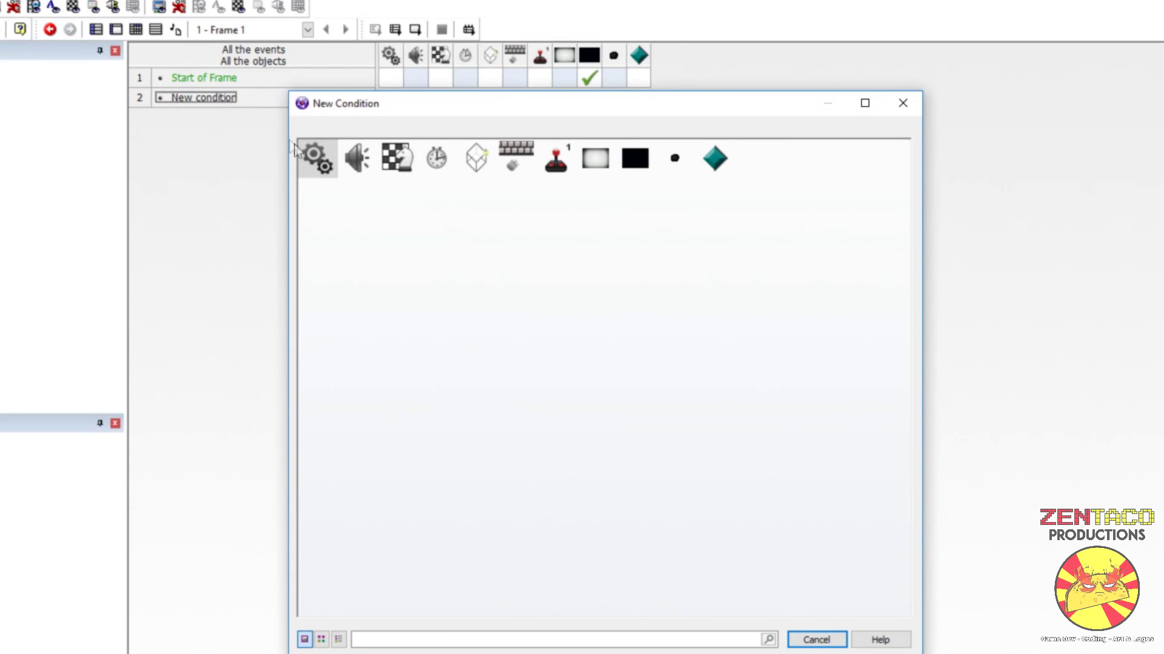
pyautogui.click(315, 155)
pyautogui.click(349, 202)
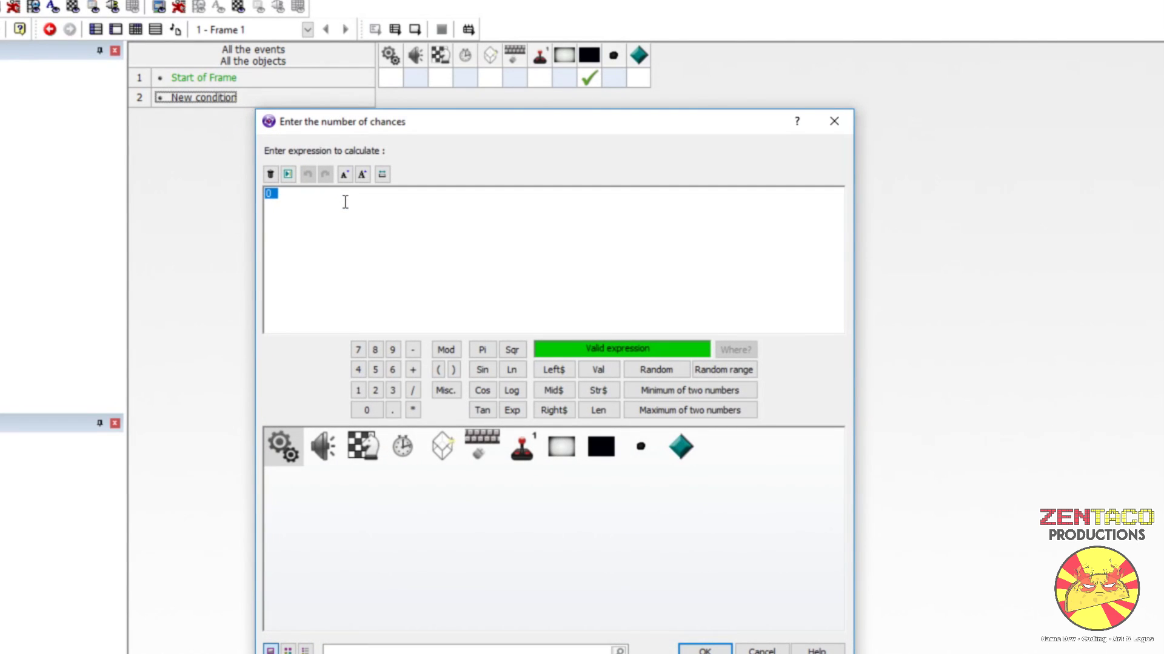
pyautogui.write('1')
pyautogui.press('Return')
pyautogui.write('100')
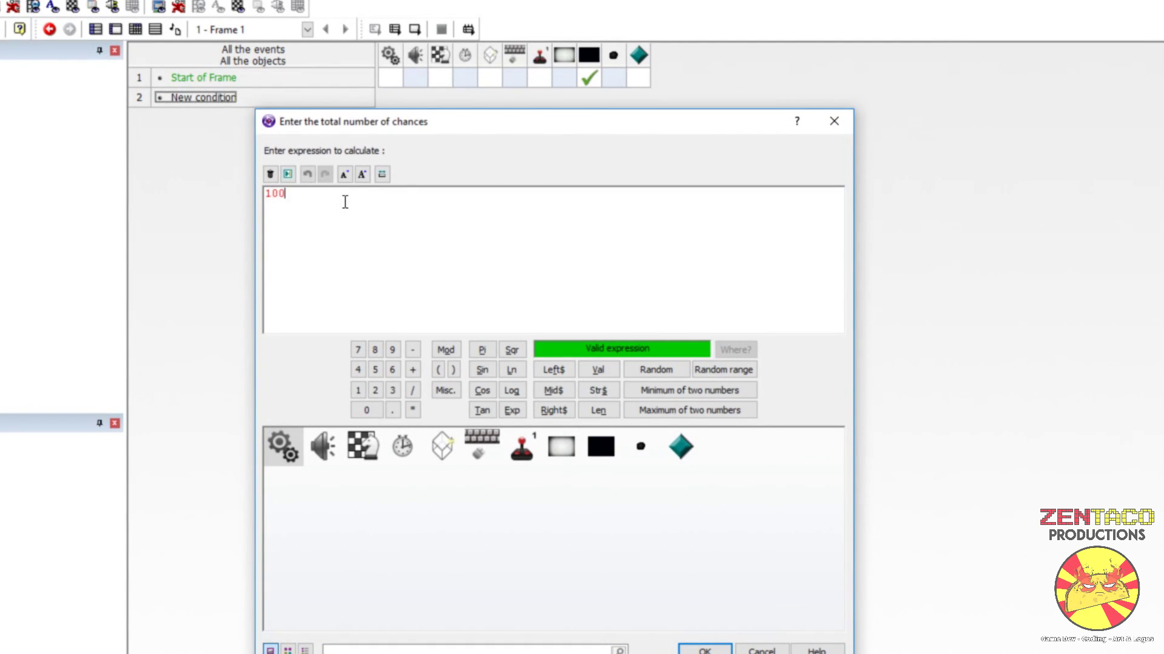
pyautogui.press('Return')
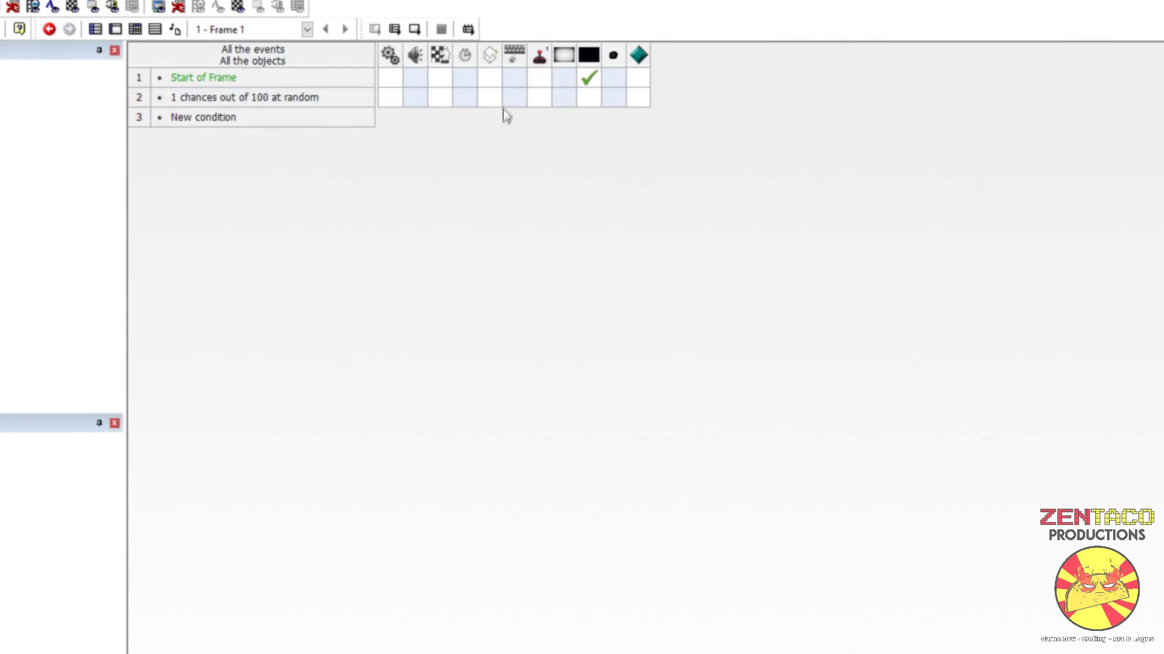
# - Add a second condition to the random-chance event requiring crt_effect's cooldown to equal 0
pyautogui.rightClick(290, 100)
pyautogui.click(361, 152)
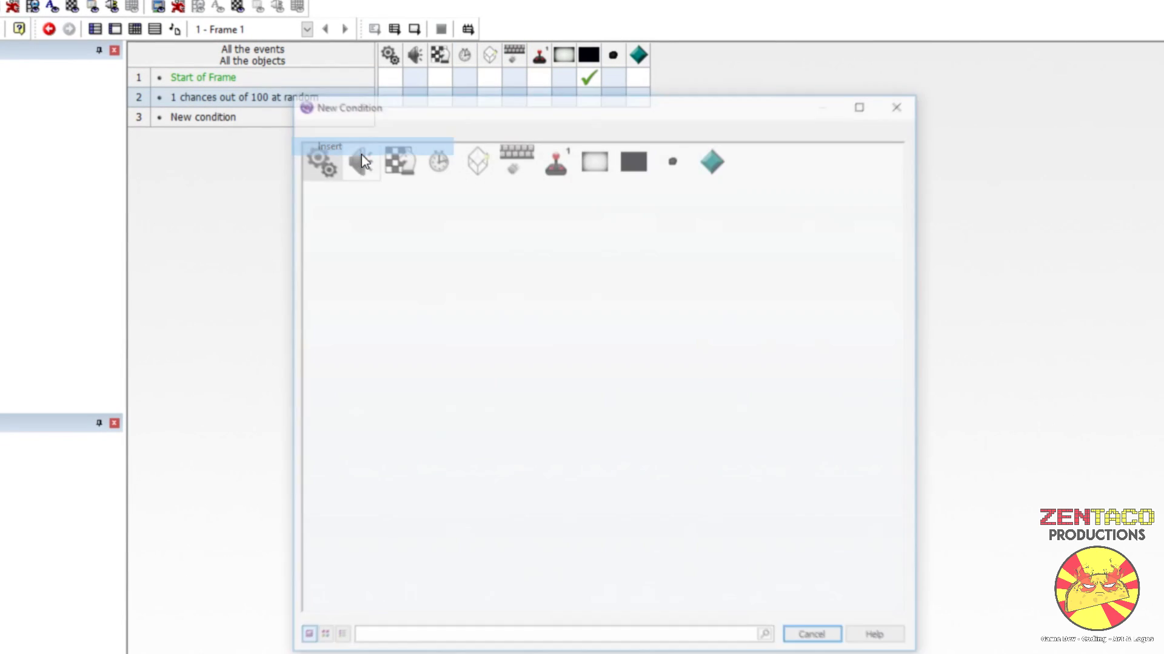
pyautogui.click(703, 170)
pyautogui.moveTo(742, 313)
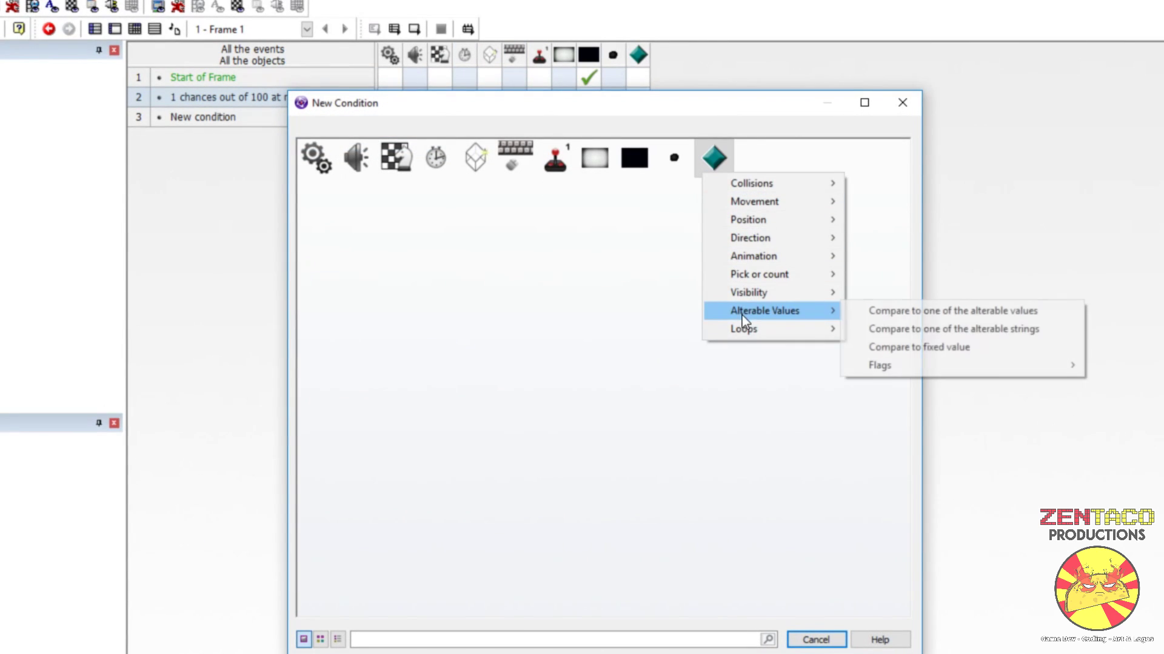
pyautogui.click(910, 310)
pyautogui.click(318, 137)
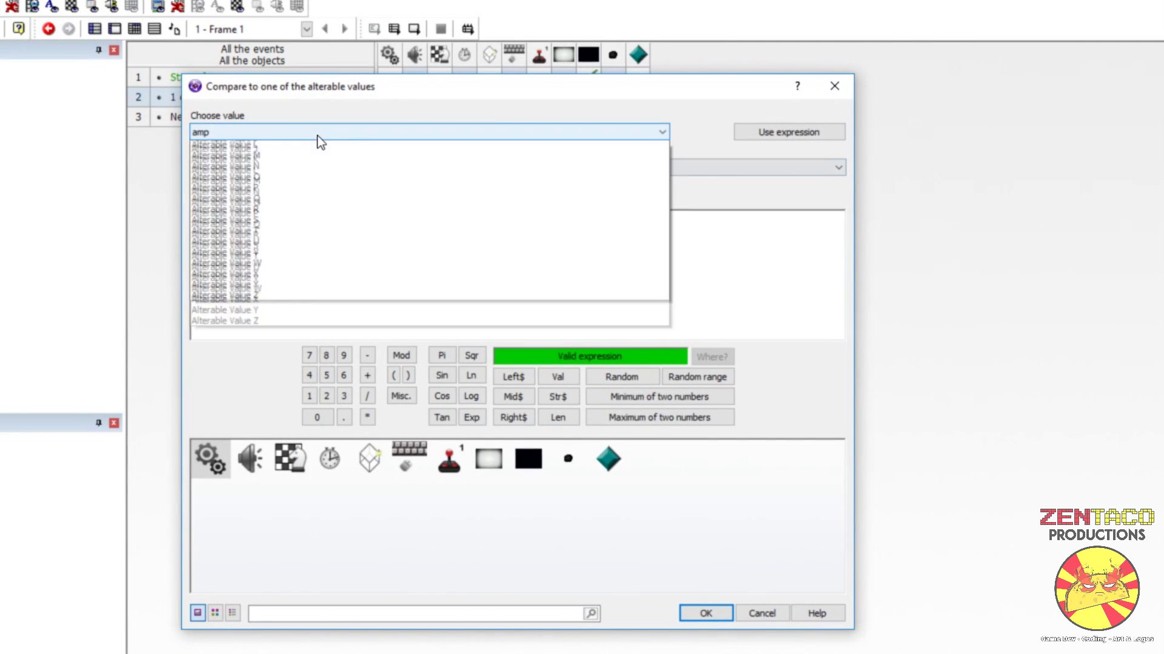
pyautogui.click(311, 156)
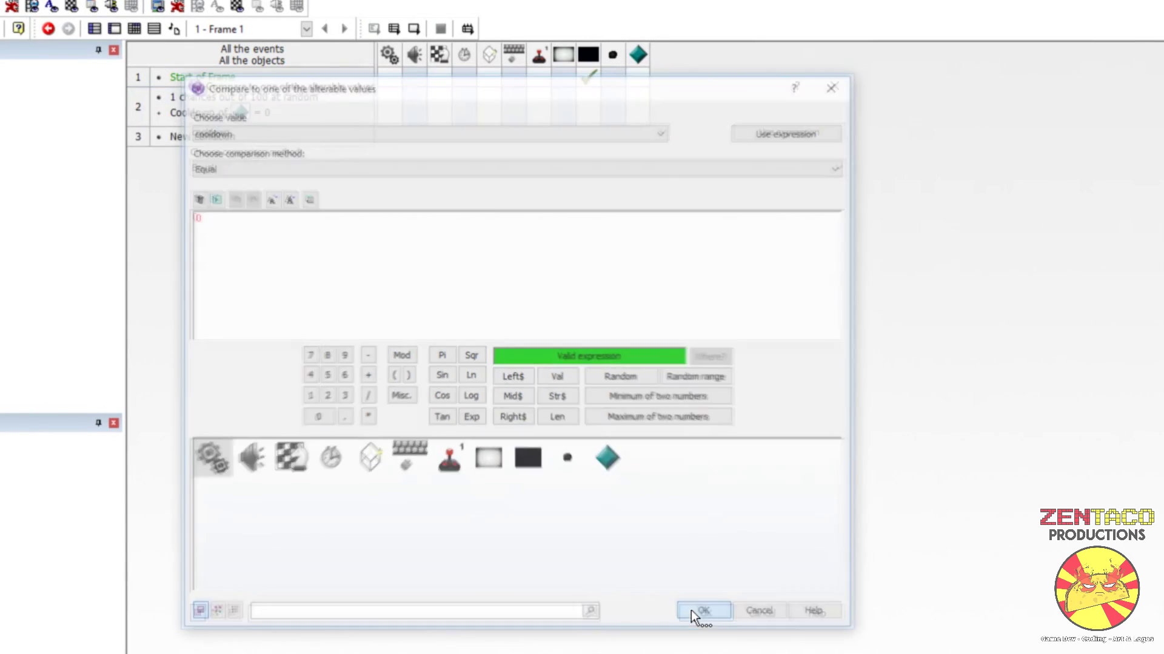
pyautogui.click(694, 609)
# - Give the random-chance event an action that sets crt_effect's cooldown to random(1000)
pyautogui.click(636, 114)
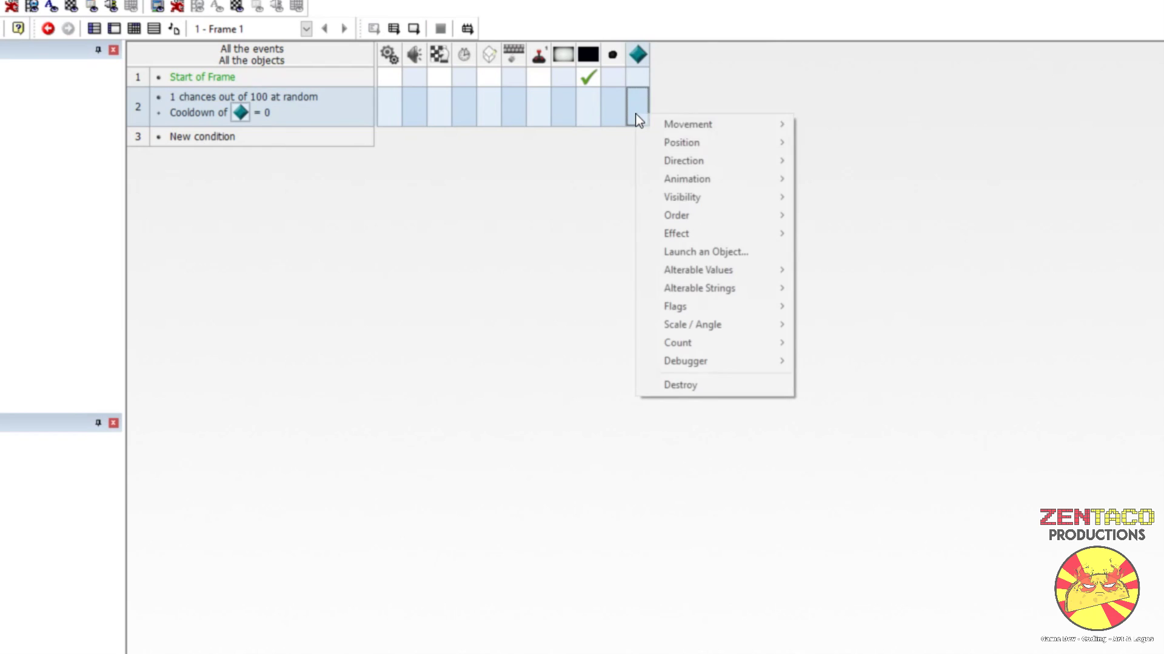
pyautogui.click(794, 270)
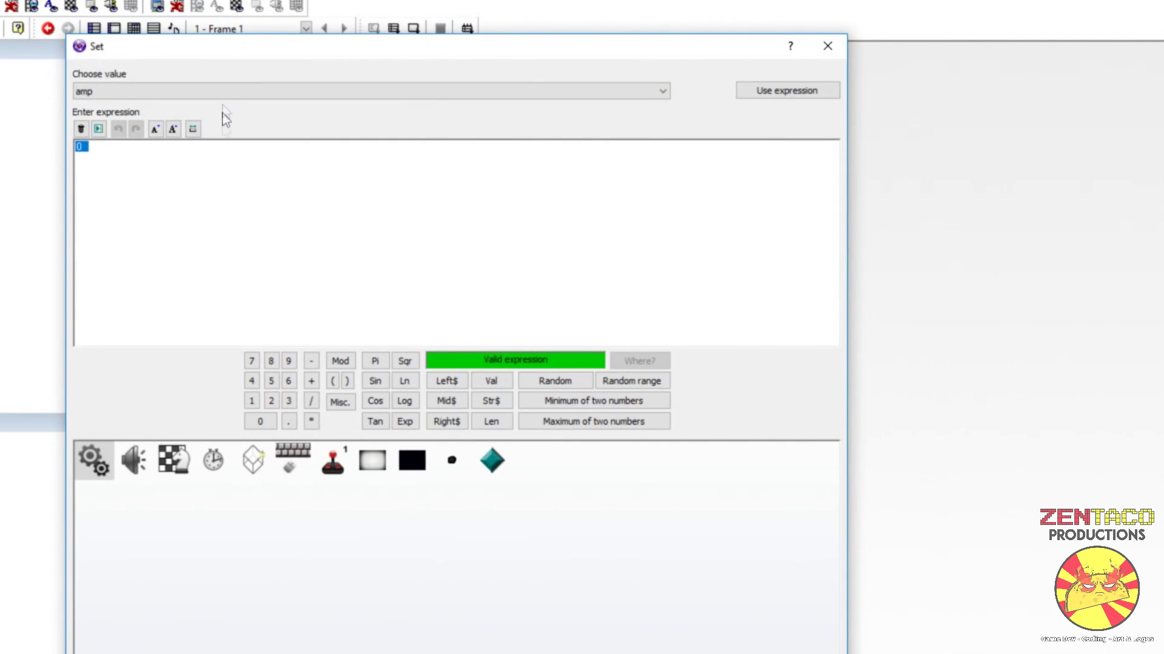
pyautogui.click(229, 92)
pyautogui.click(222, 118)
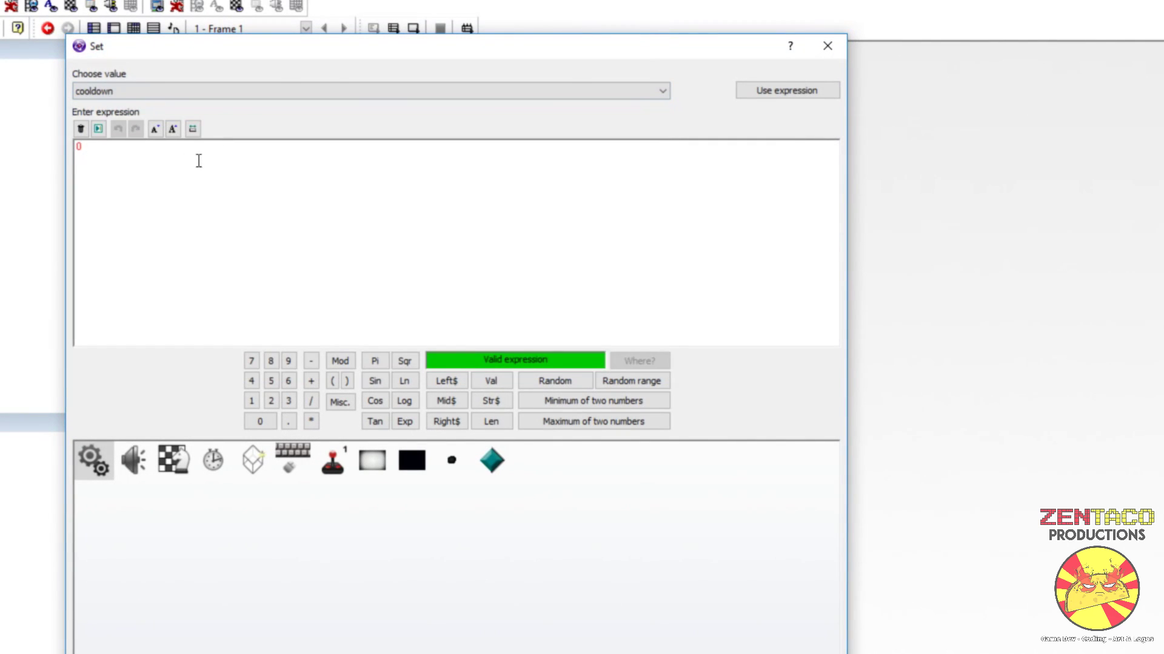
pyautogui.write('random(')
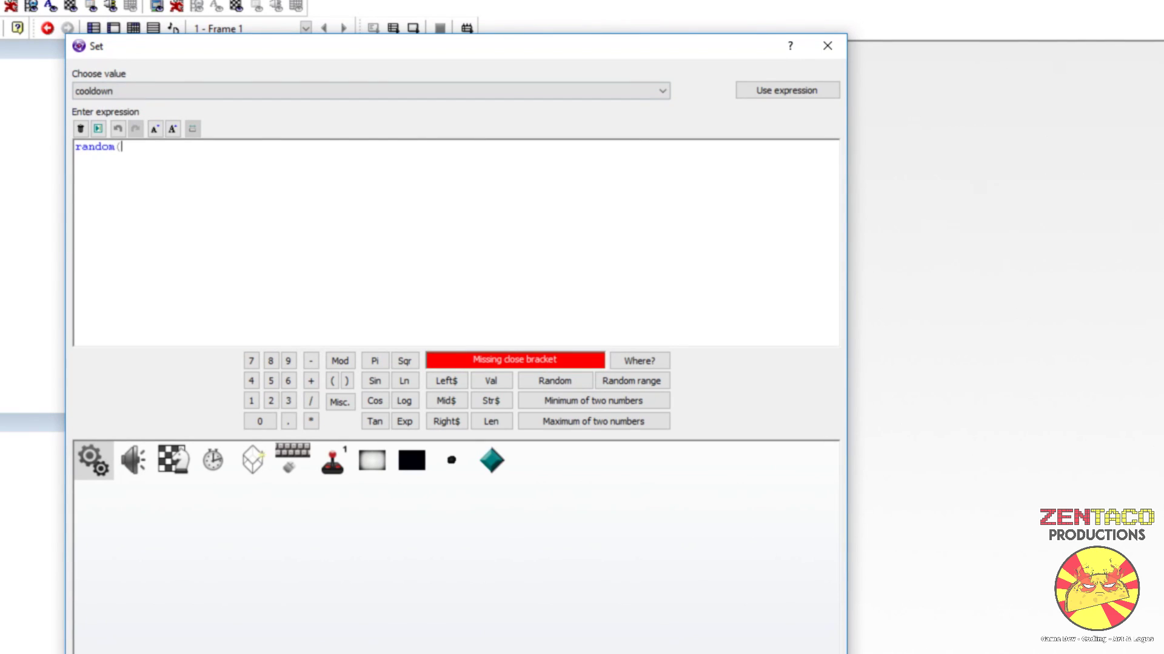
pyautogui.write('1000)')
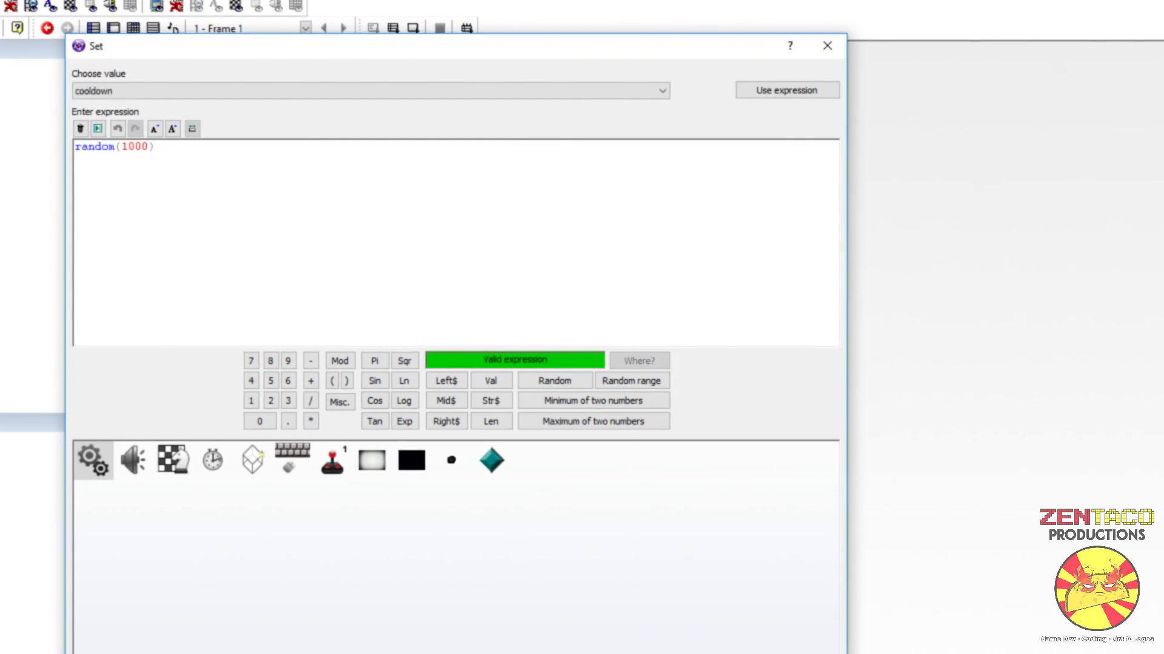
pyautogui.press('Return')
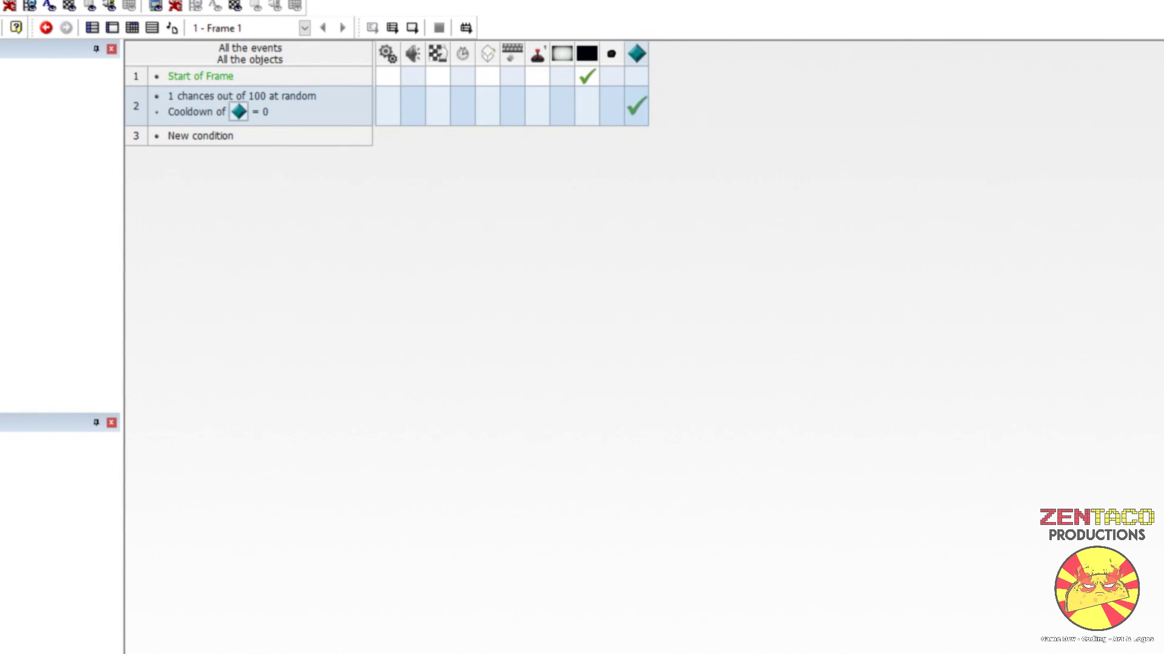
# - Add a new event with the condition that crt_effect's cooldown is greater than 0
pyautogui.click(175, 139)
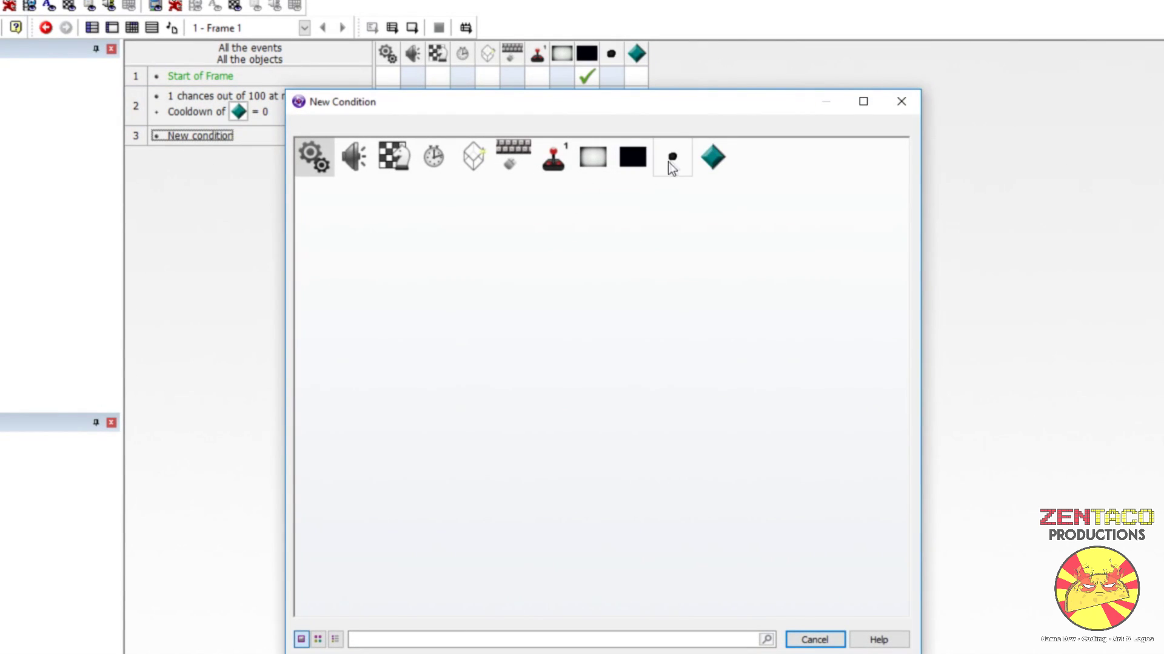
pyautogui.click(708, 156)
pyautogui.moveTo(758, 293)
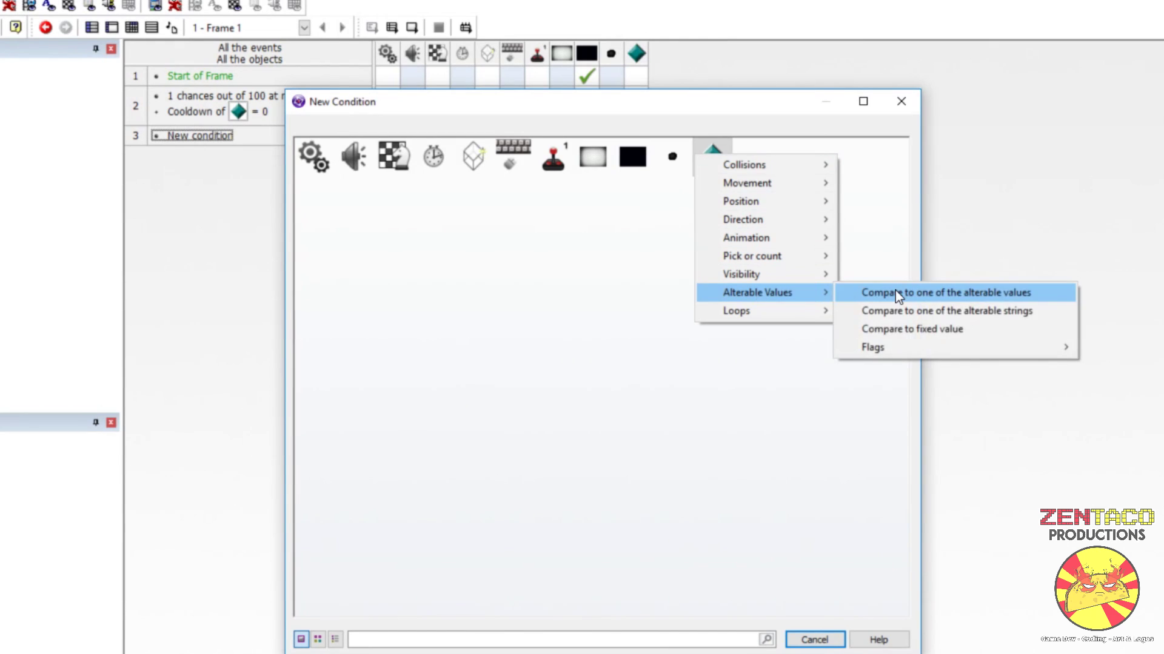
pyautogui.click(913, 292)
pyautogui.click(345, 131)
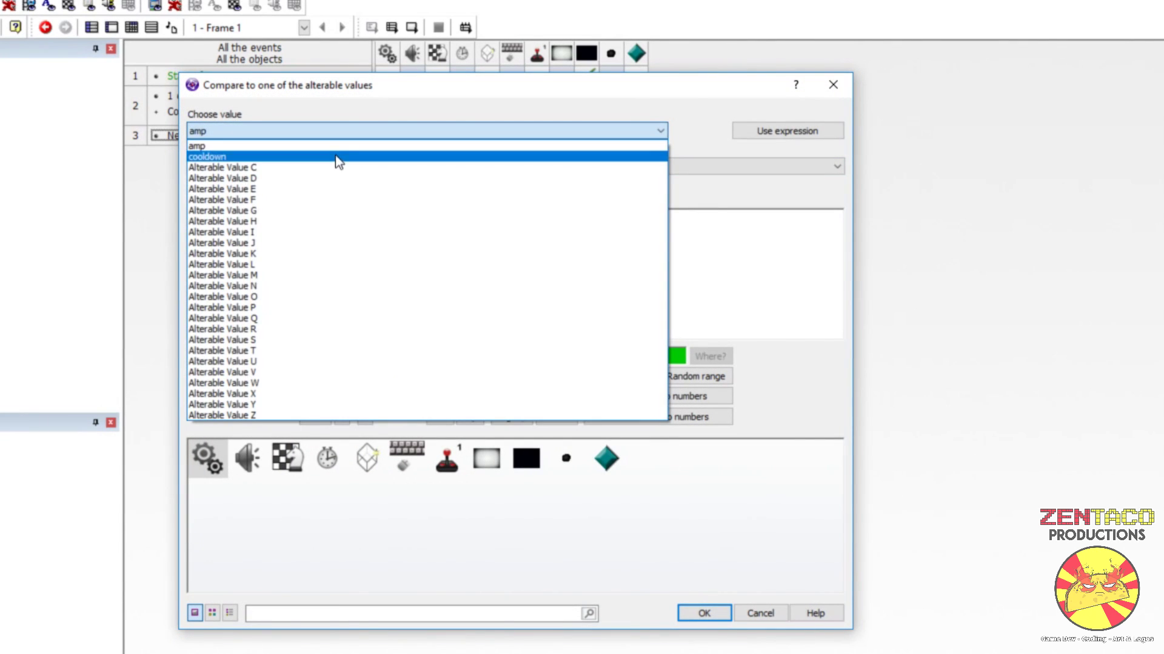
pyautogui.click(335, 156)
pyautogui.click(334, 169)
pyautogui.click(325, 237)
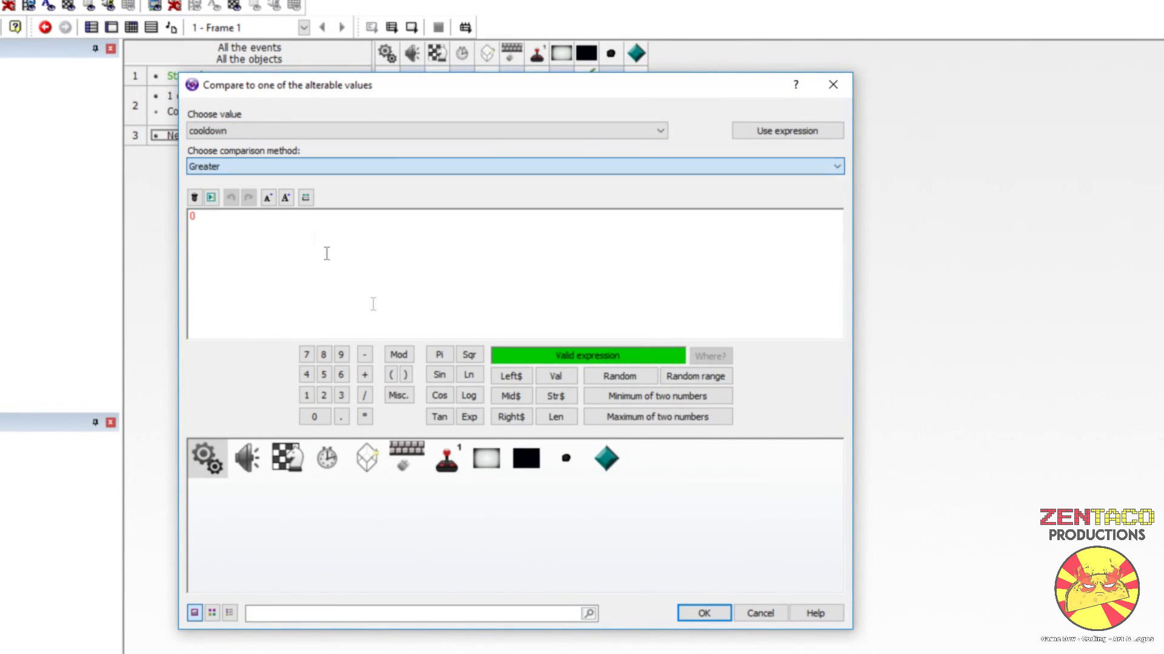
pyautogui.click(717, 614)
# - Give the cooldown > 0 event an action that subtracts from an alterable value of crt_effect
pyautogui.click(635, 140)
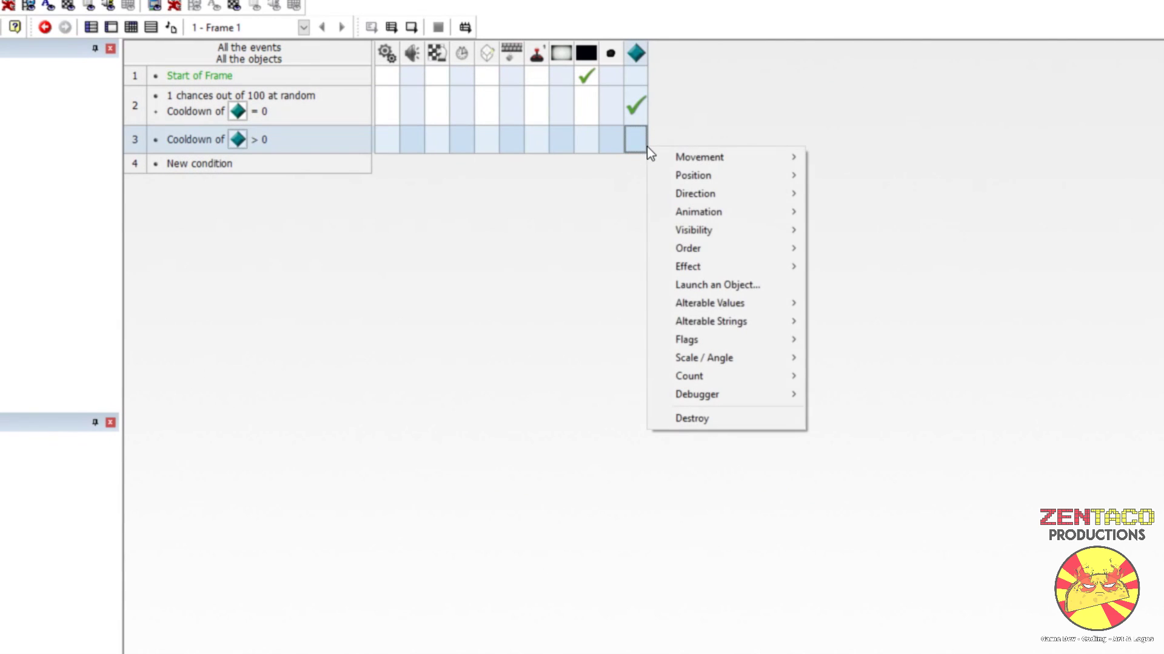
pyautogui.moveTo(717, 304)
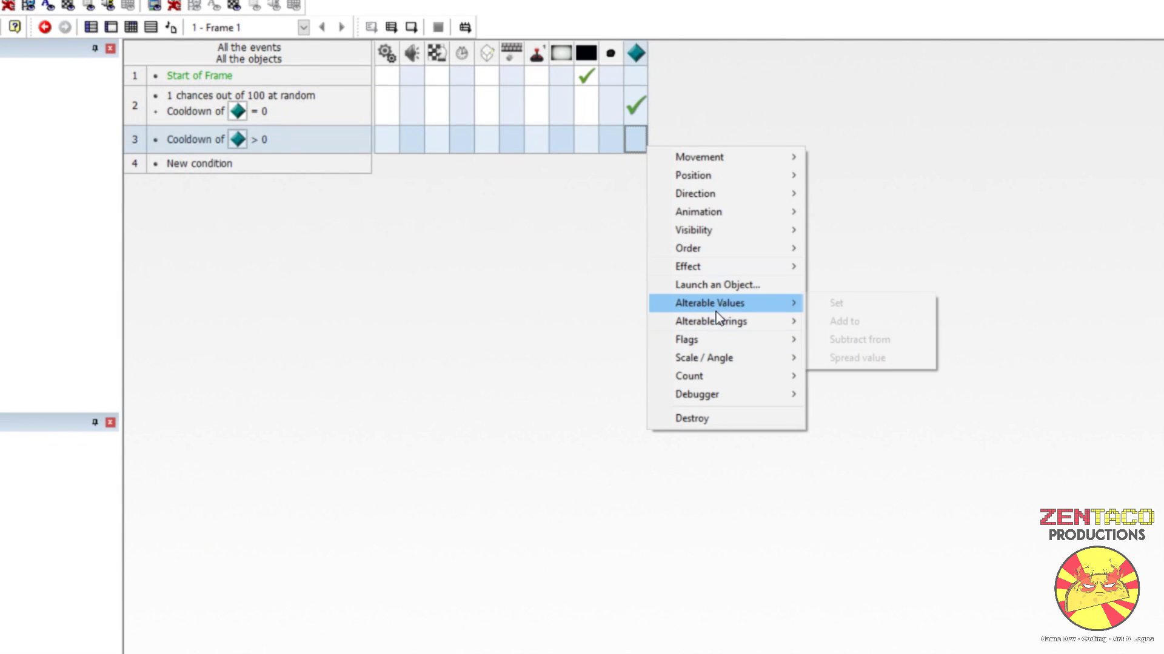
pyautogui.click(858, 340)
pyautogui.press('Return')
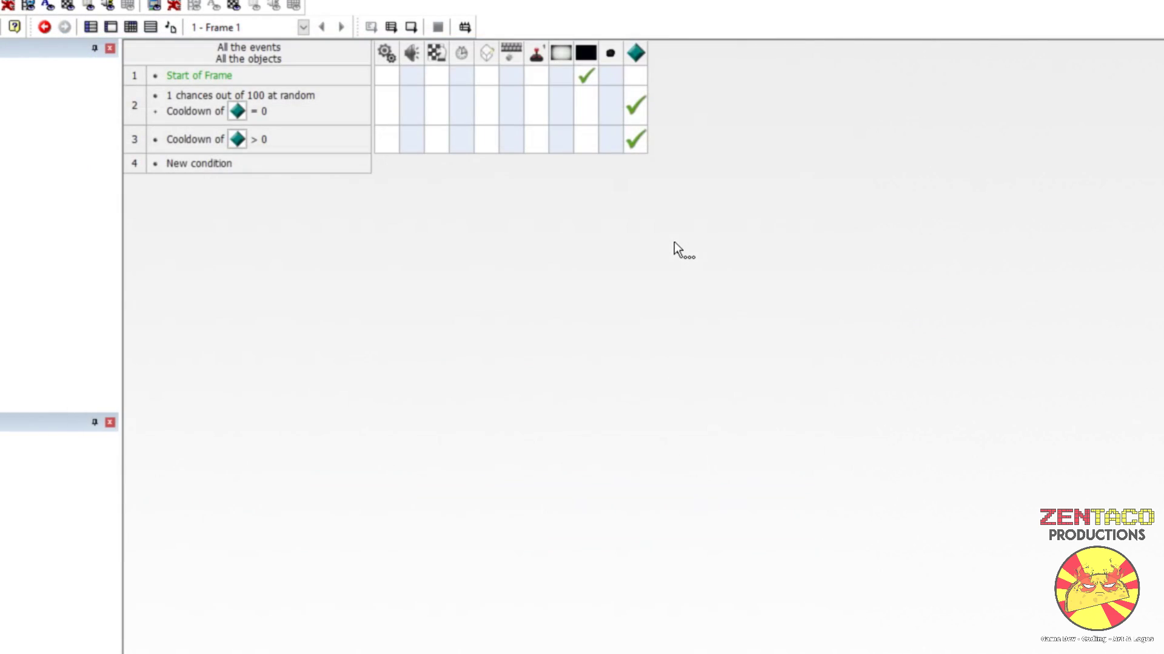
# - Add a new event with the Always condition below the cooldown events
pyautogui.doubleClick(191, 166)
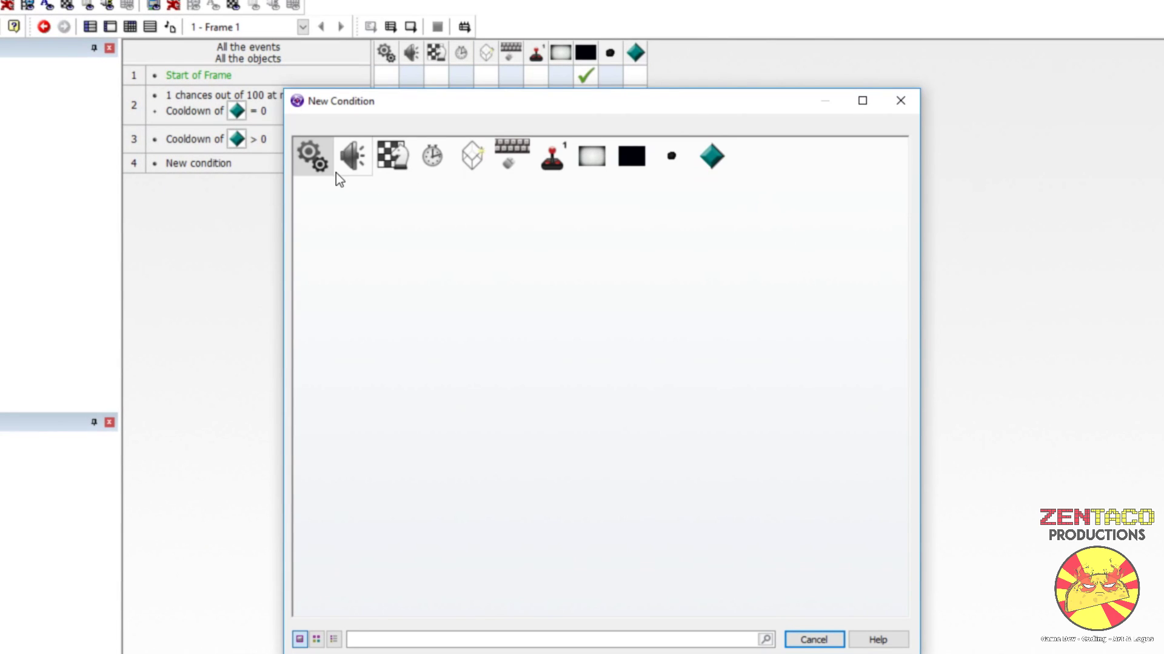
pyautogui.click(332, 171)
pyautogui.click(378, 175)
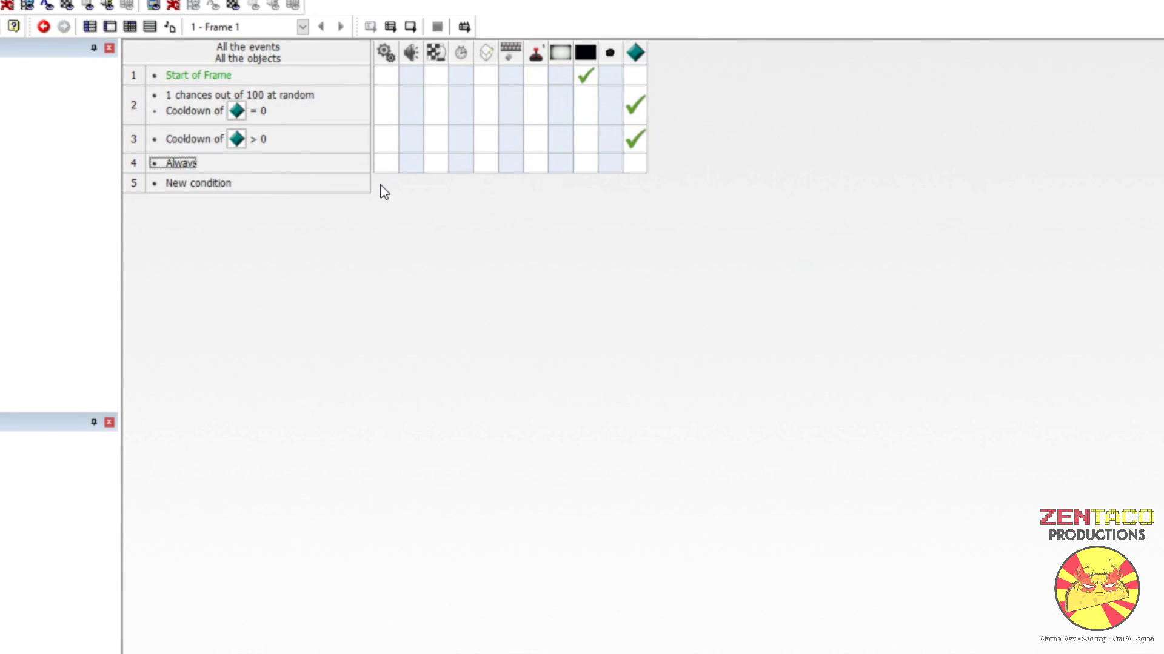
pyautogui.click(637, 163)
pyautogui.click(600, 174)
pyautogui.click(584, 167)
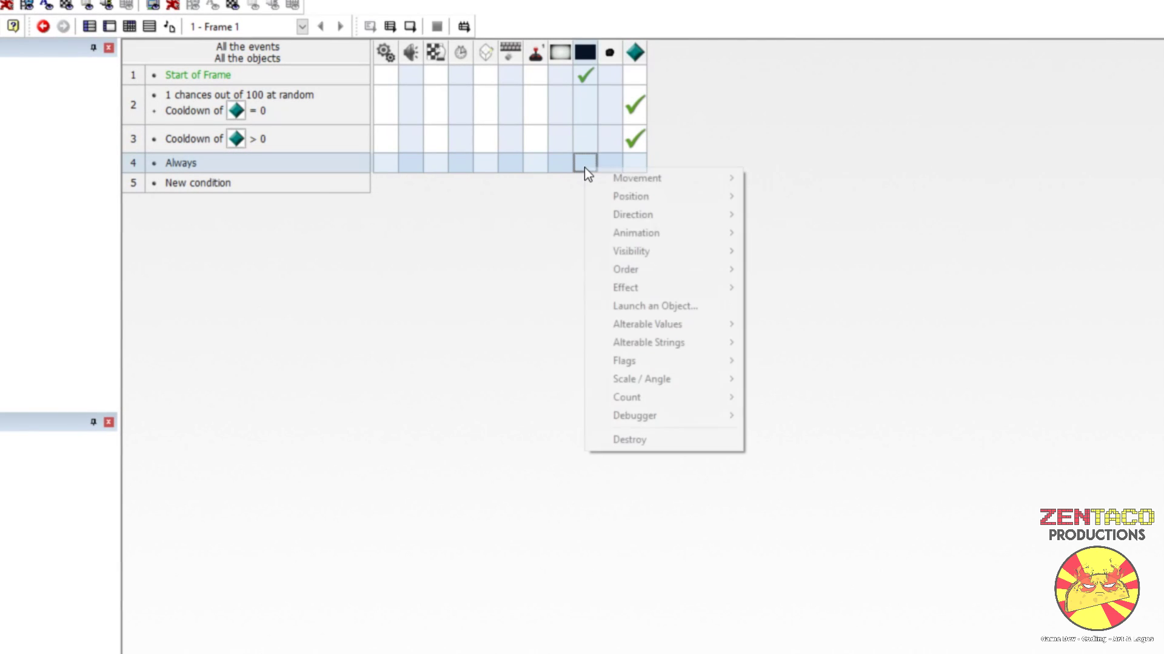
pyautogui.click(584, 55)
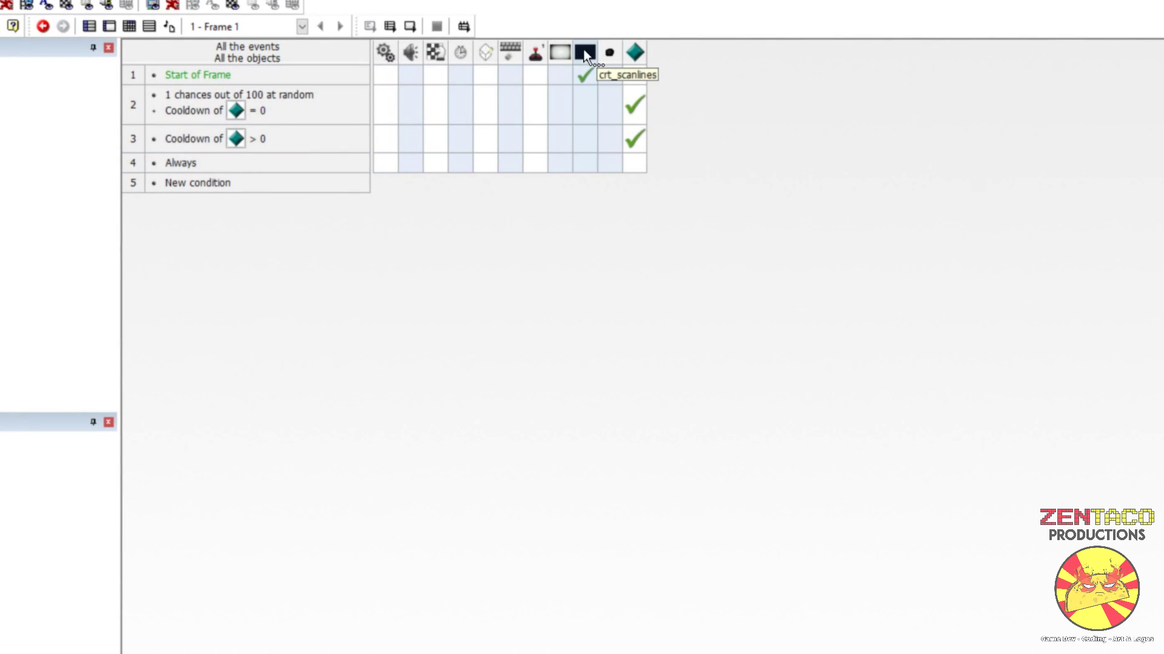
pyautogui.click(583, 160)
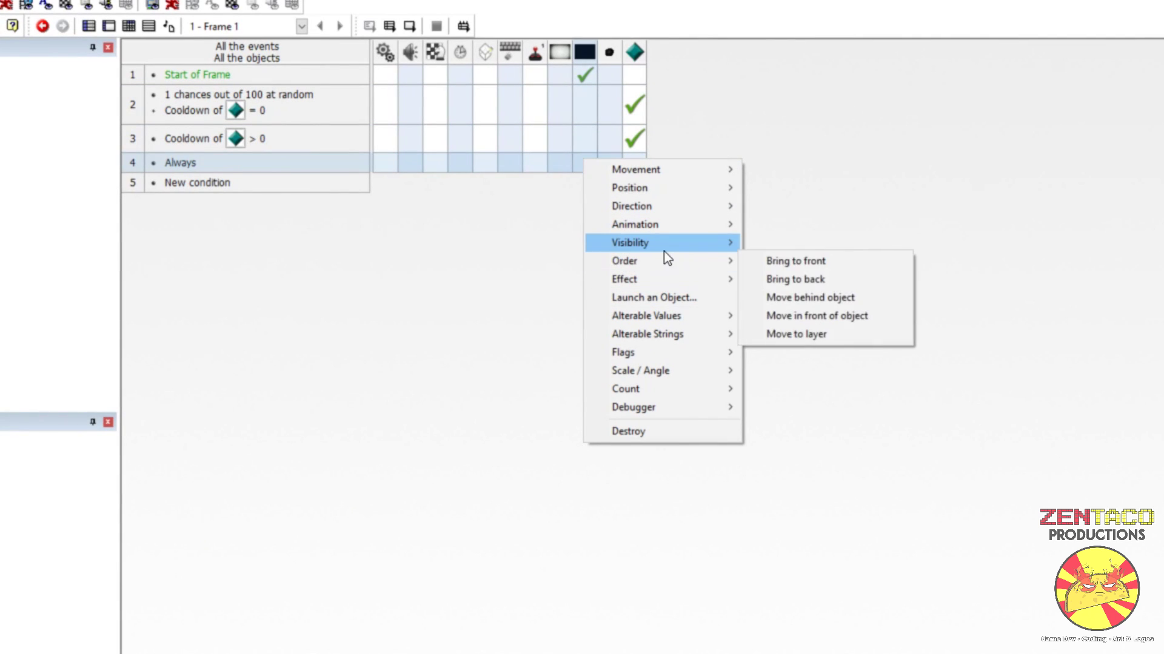
pyautogui.moveTo(655, 279)
pyautogui.click(807, 298)
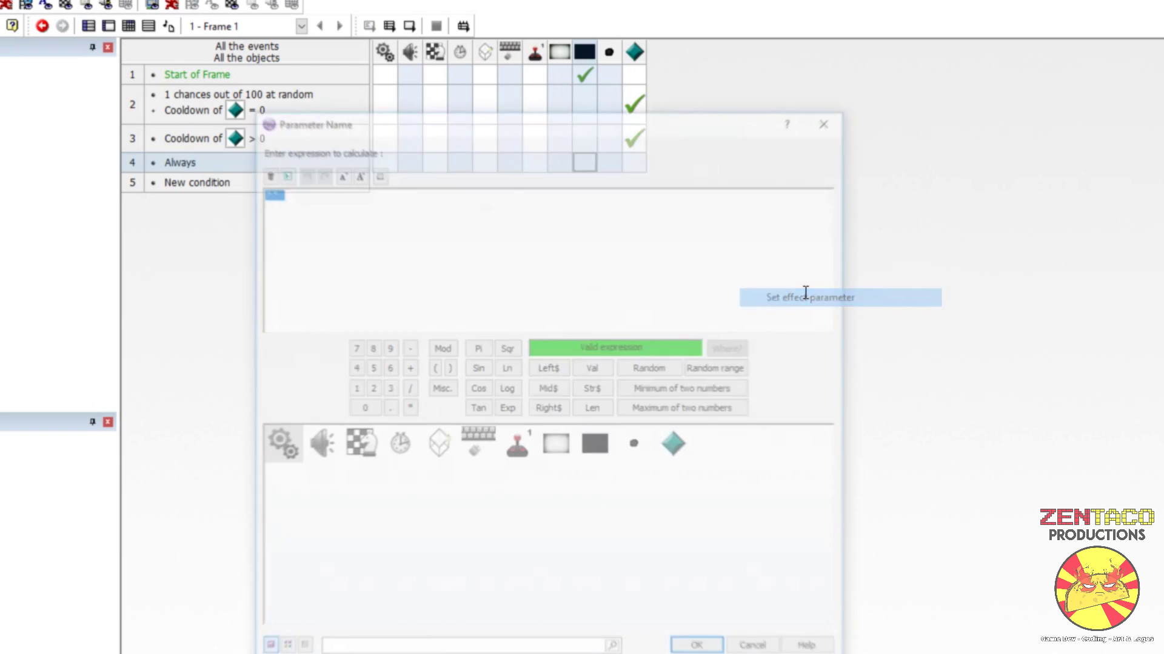
pyautogui.write('"')
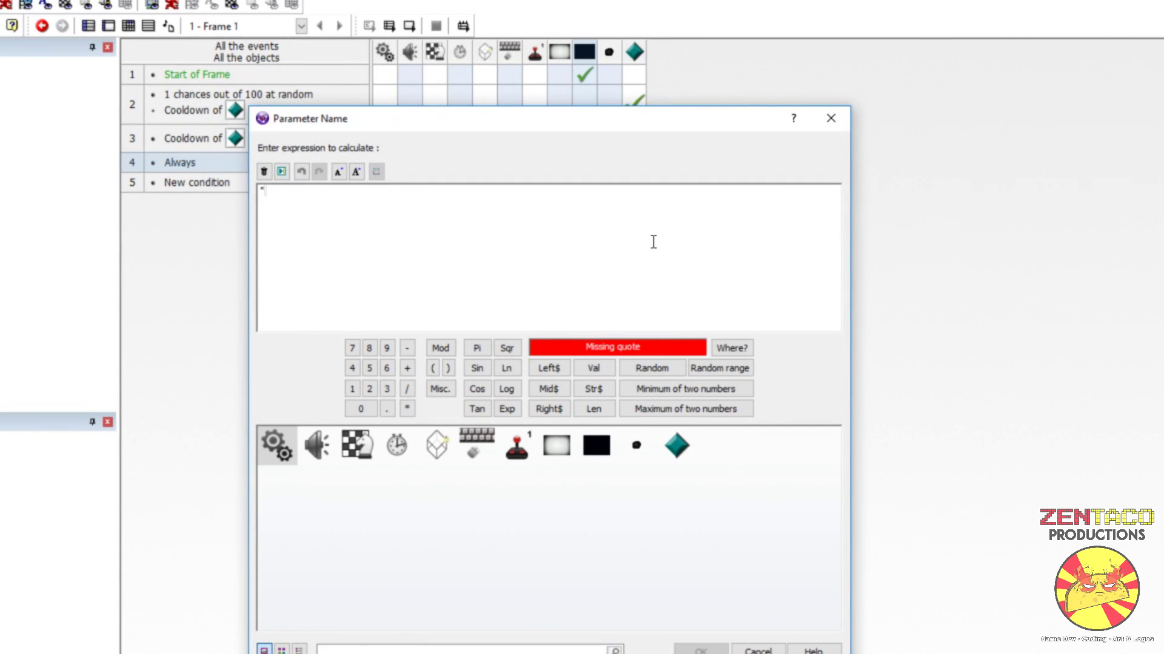
pyautogui.click(822, 123)
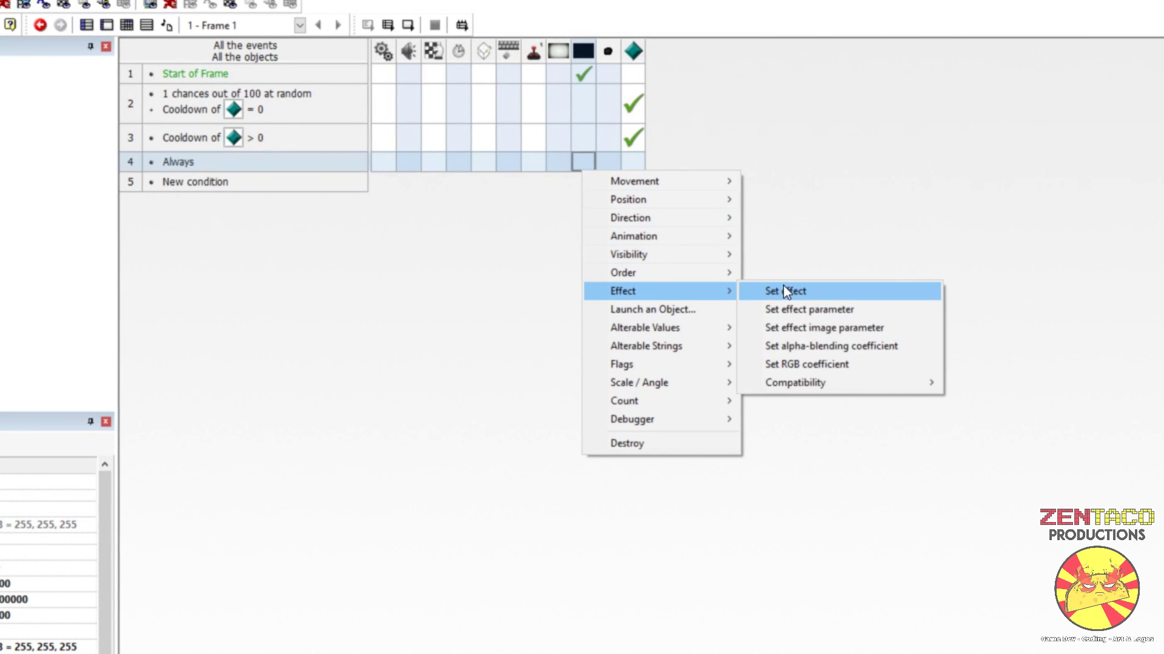
# - Add an action to the Always event that sets crt_scanlines' effect parameter named "fAmplitude"
pyautogui.click(792, 293)
pyautogui.write('"fAmpl')
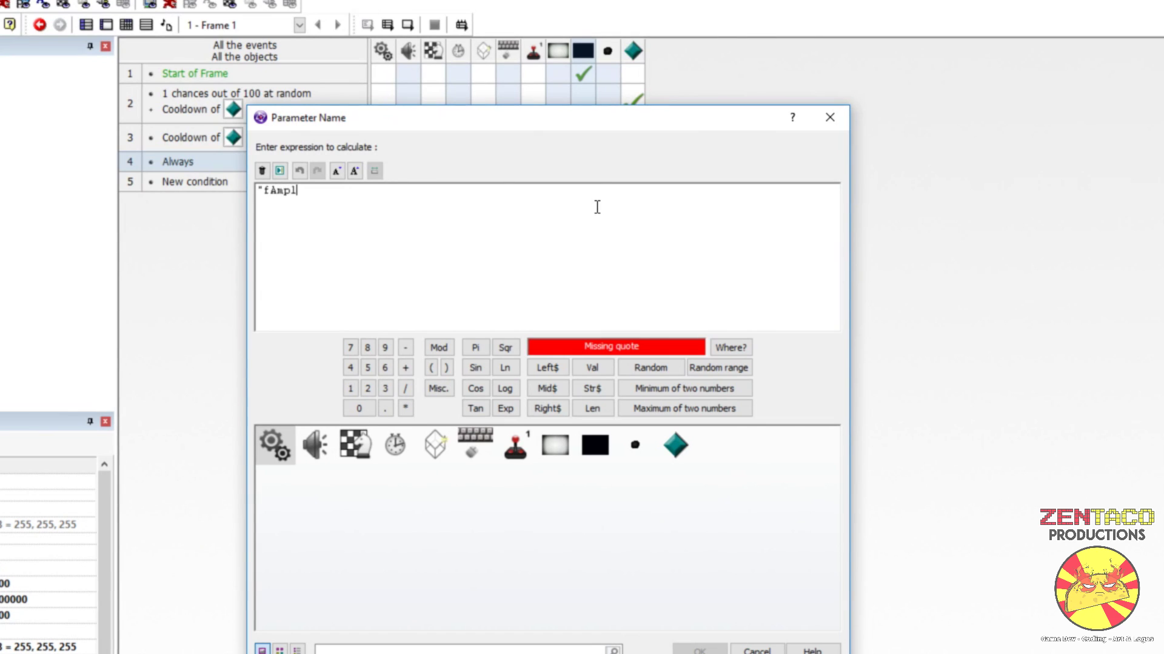
pyautogui.write('itude')
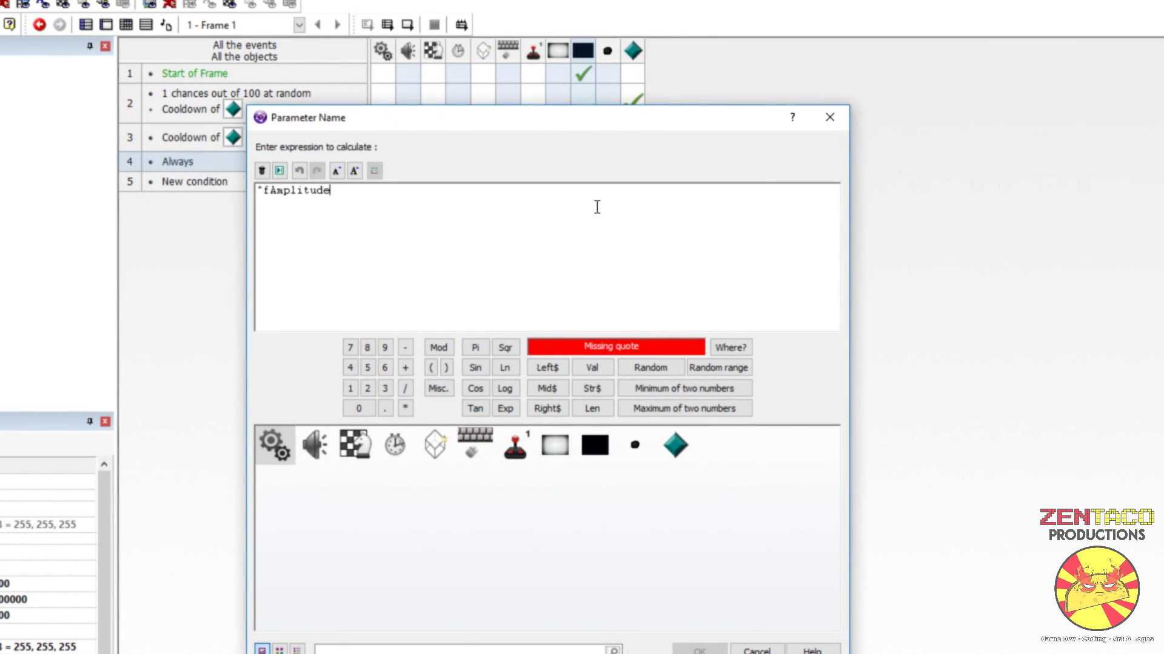
pyautogui.write('"')
pyautogui.press('Return')
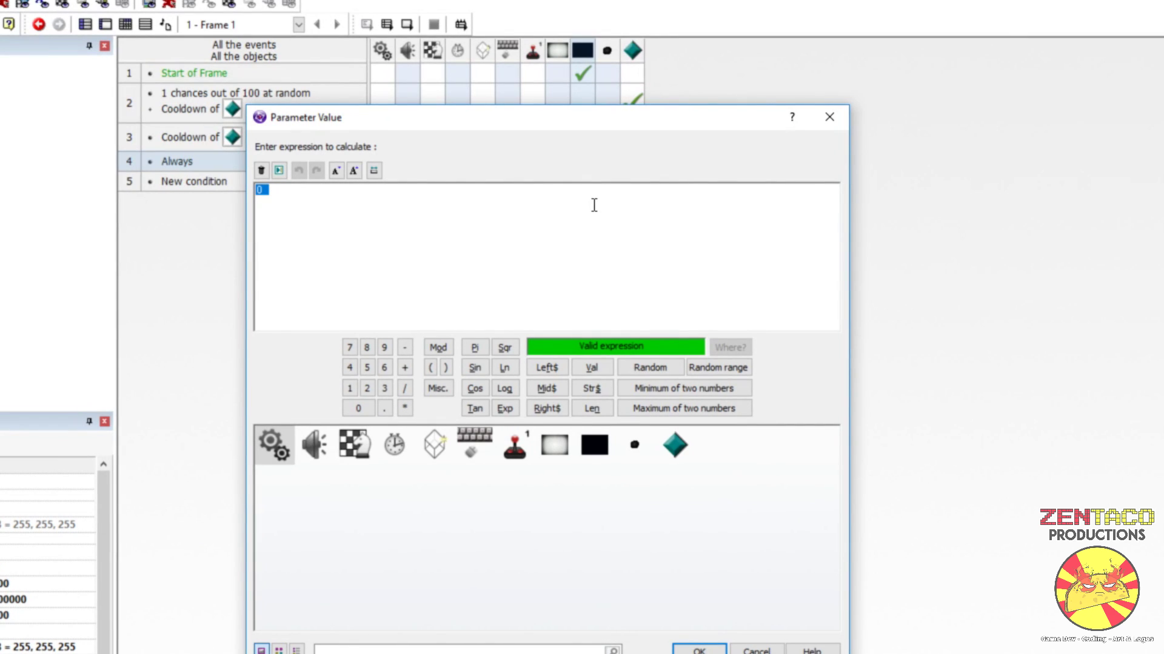
# - Set the fAmplitude parameter's value to sin(timer/25)*amp("crt_effect")
pyautogui.write('sin(timer')
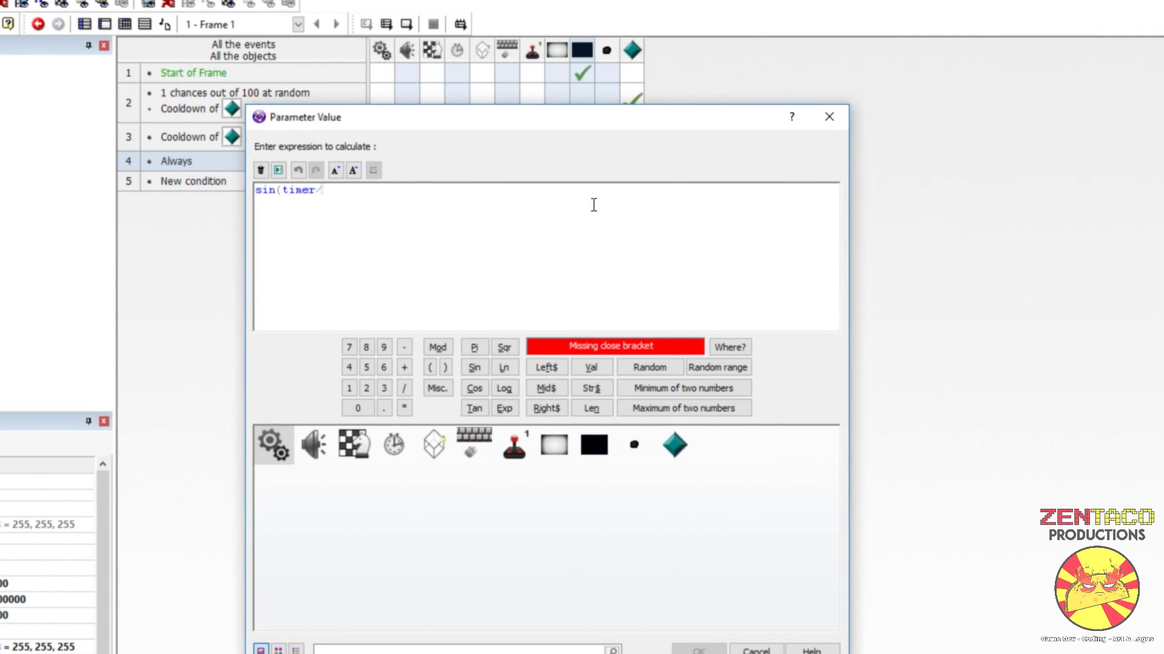
pyautogui.write('/25)')
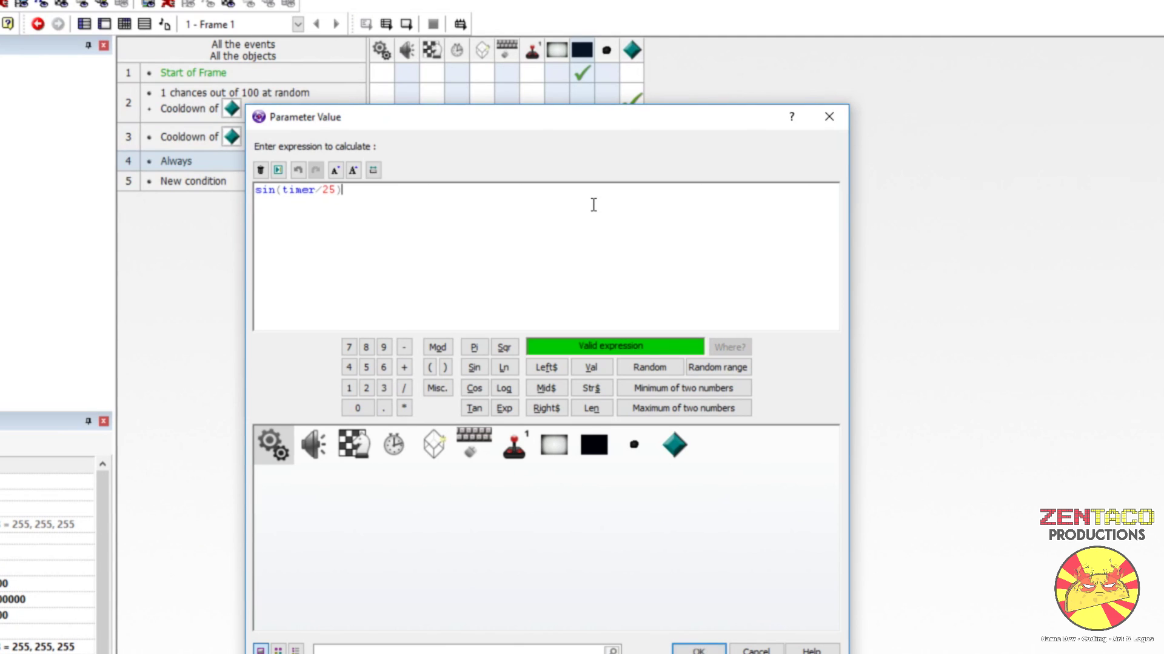
pyautogui.write('*')
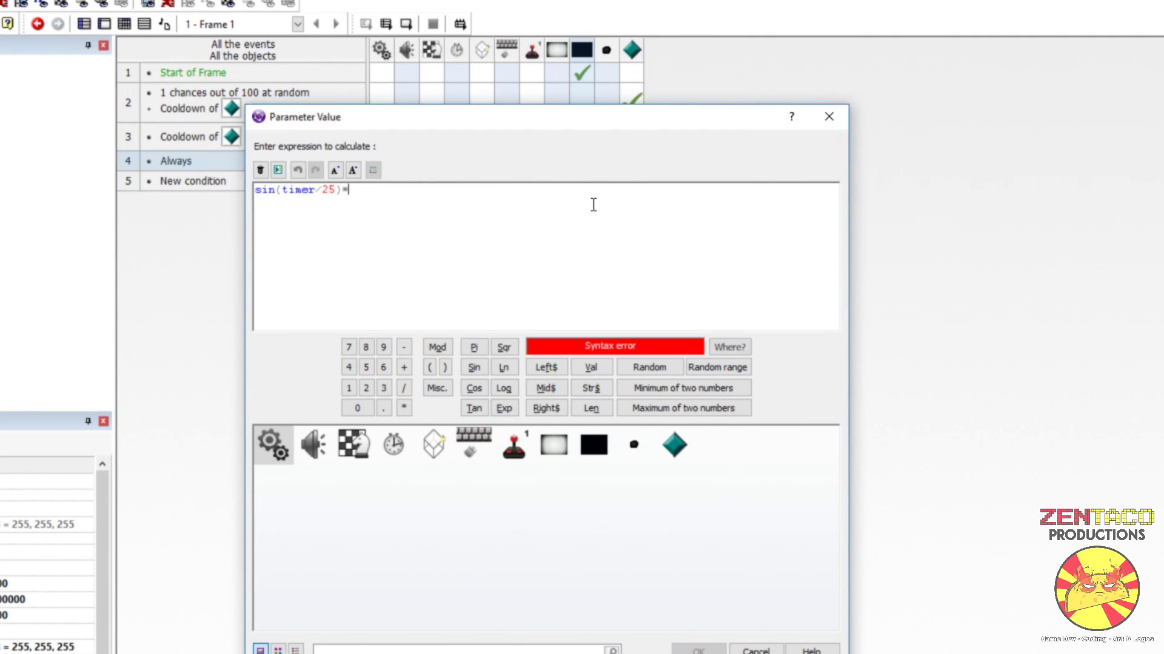
pyautogui.click(674, 445)
pyautogui.moveTo(761, 531)
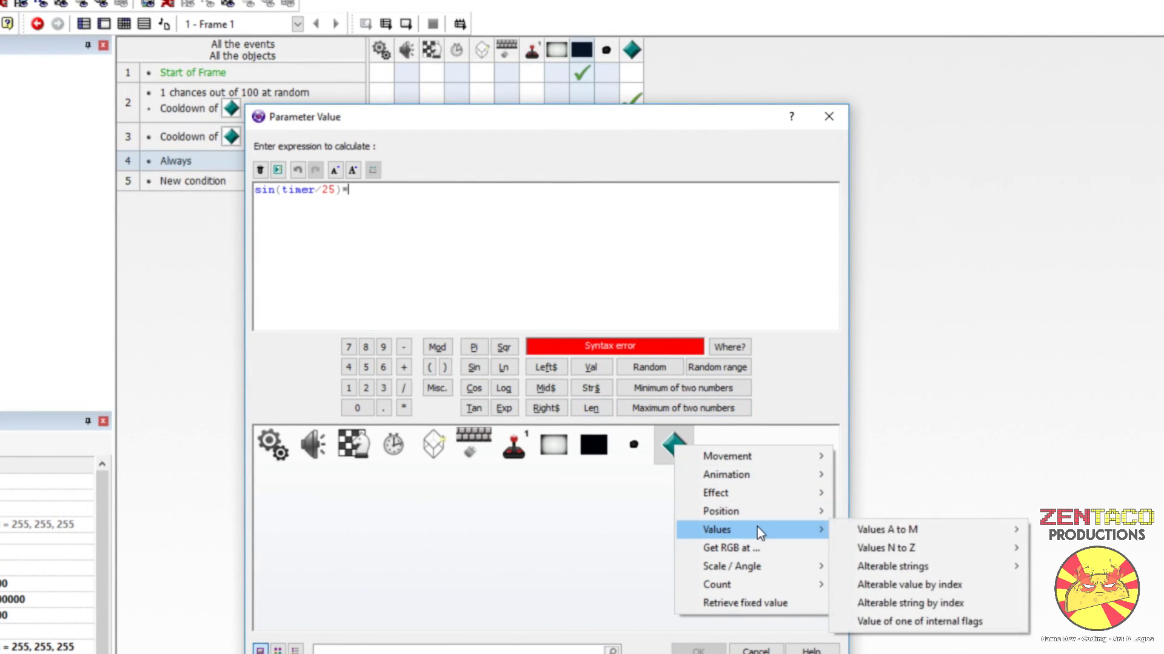
pyautogui.moveTo(861, 532)
pyautogui.click(1056, 532)
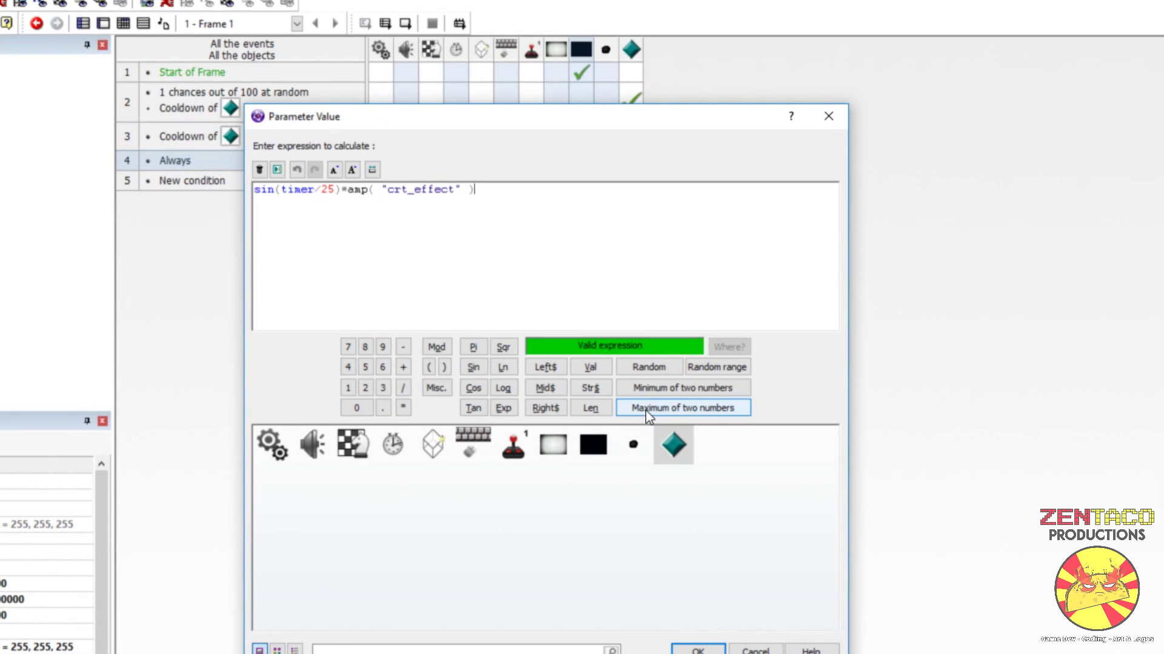
pyautogui.press('Return')
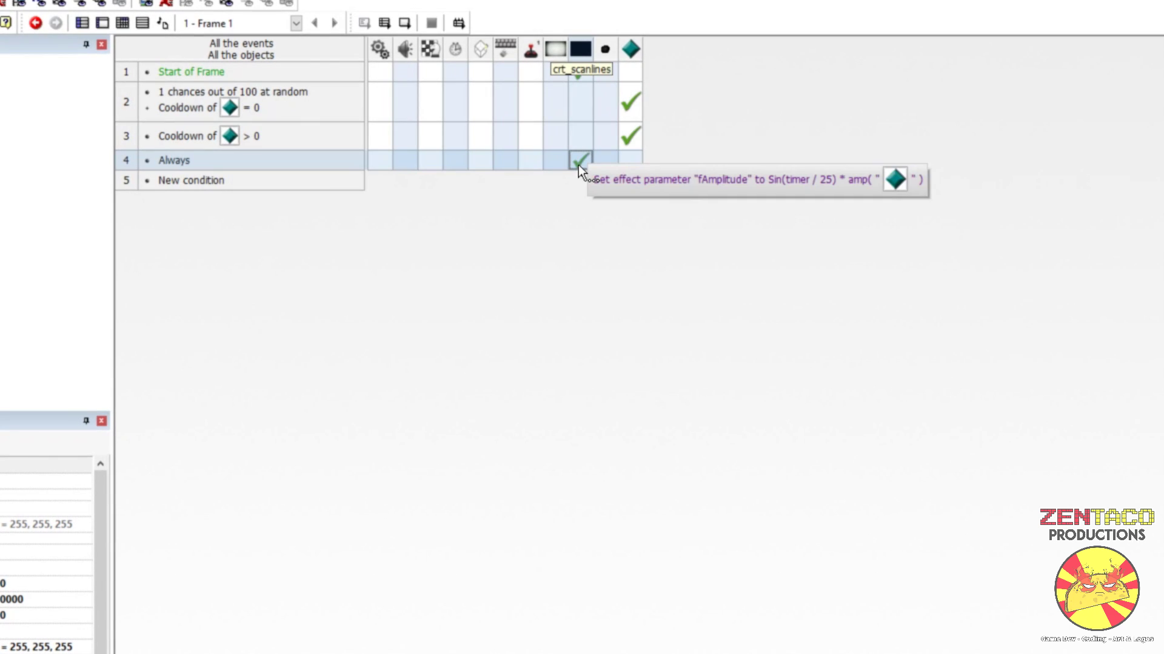
# - Edit the fAmplitude action so its value is max(sin(timer / 25) * amp("crt_effect"), 0.05)
pyautogui.click(580, 165)
pyautogui.click(608, 458)
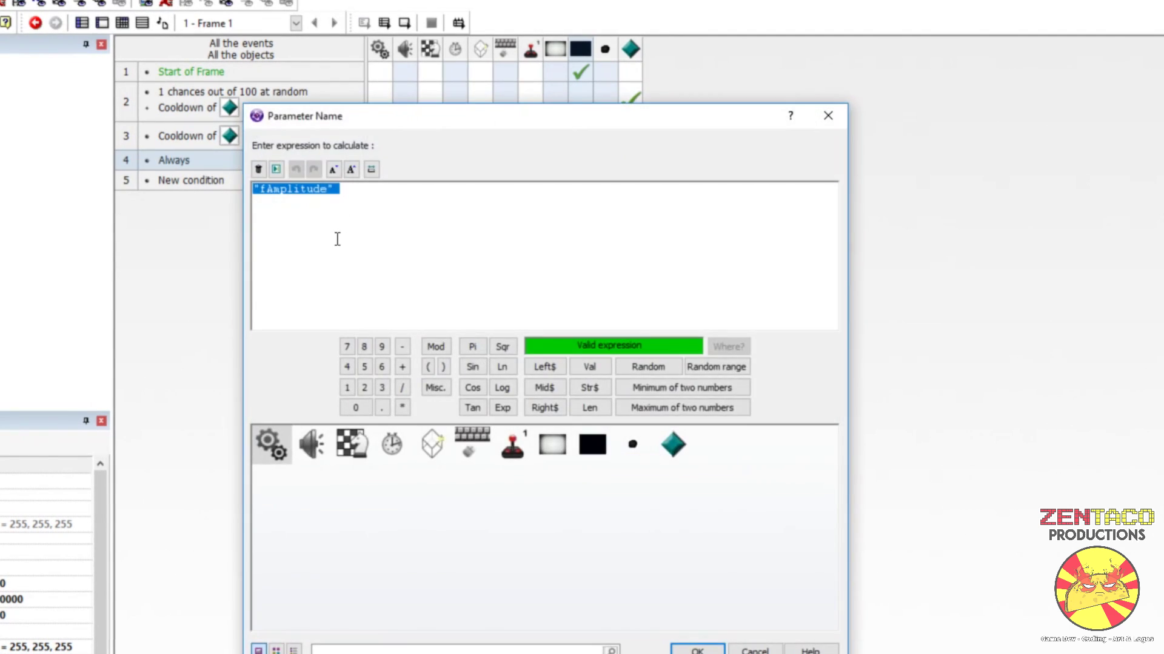
pyautogui.click(335, 239)
pyautogui.click(697, 650)
pyautogui.click(262, 189)
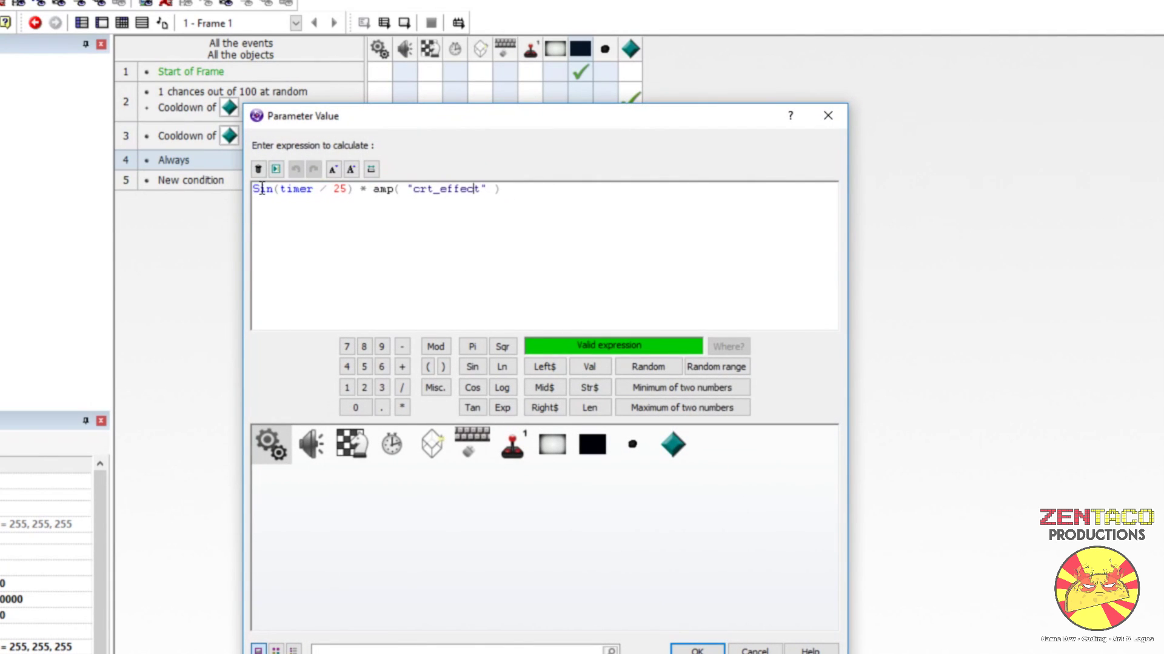
pyautogui.write('max(')
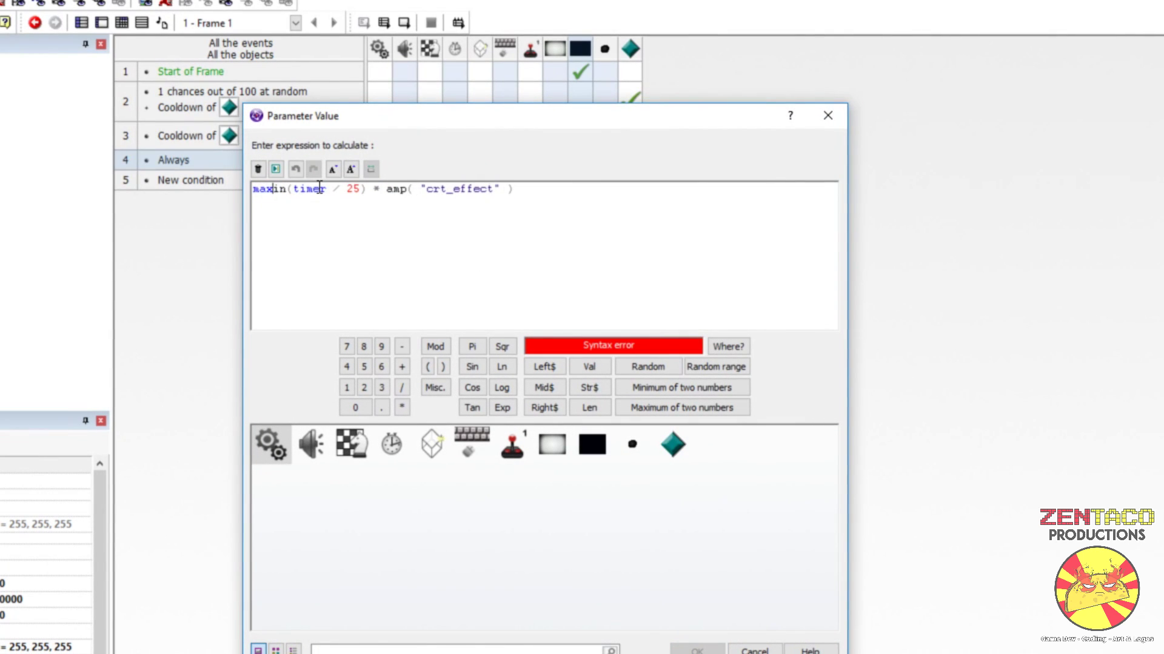
pyautogui.click(544, 192)
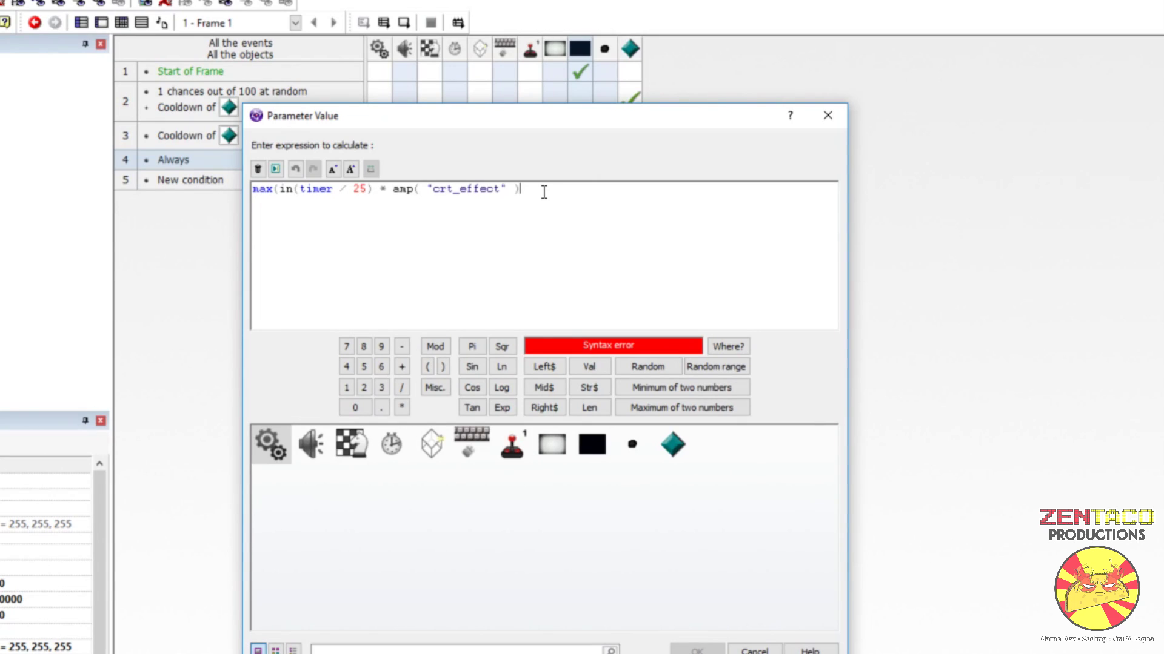
pyautogui.write(',0')
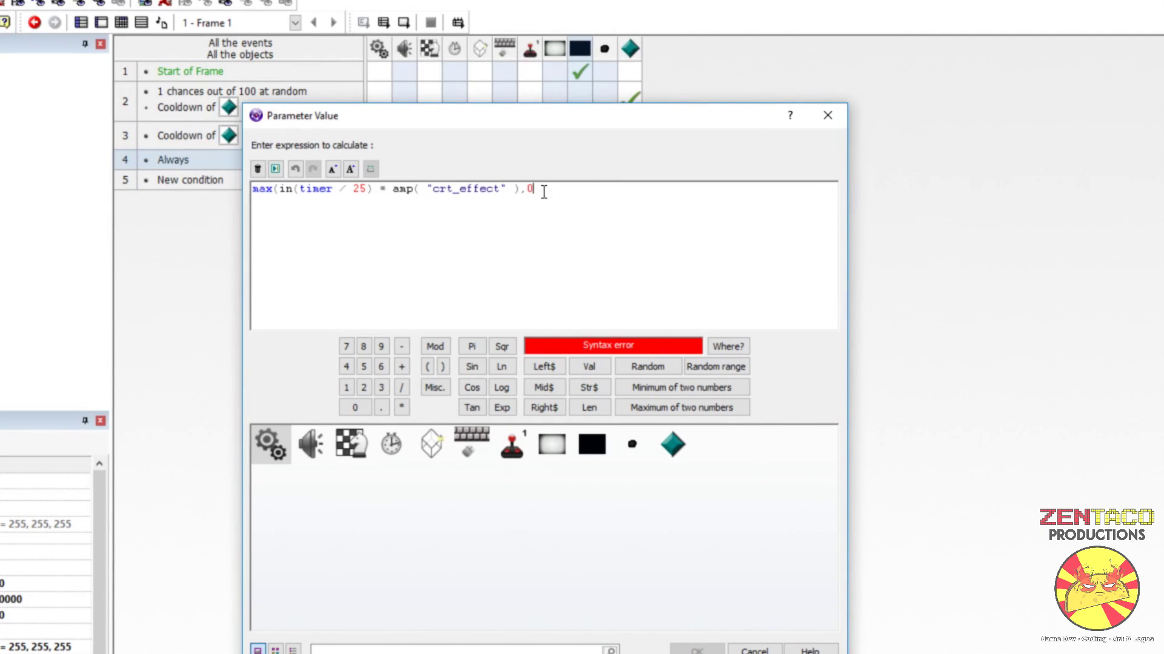
pyautogui.write('.05')
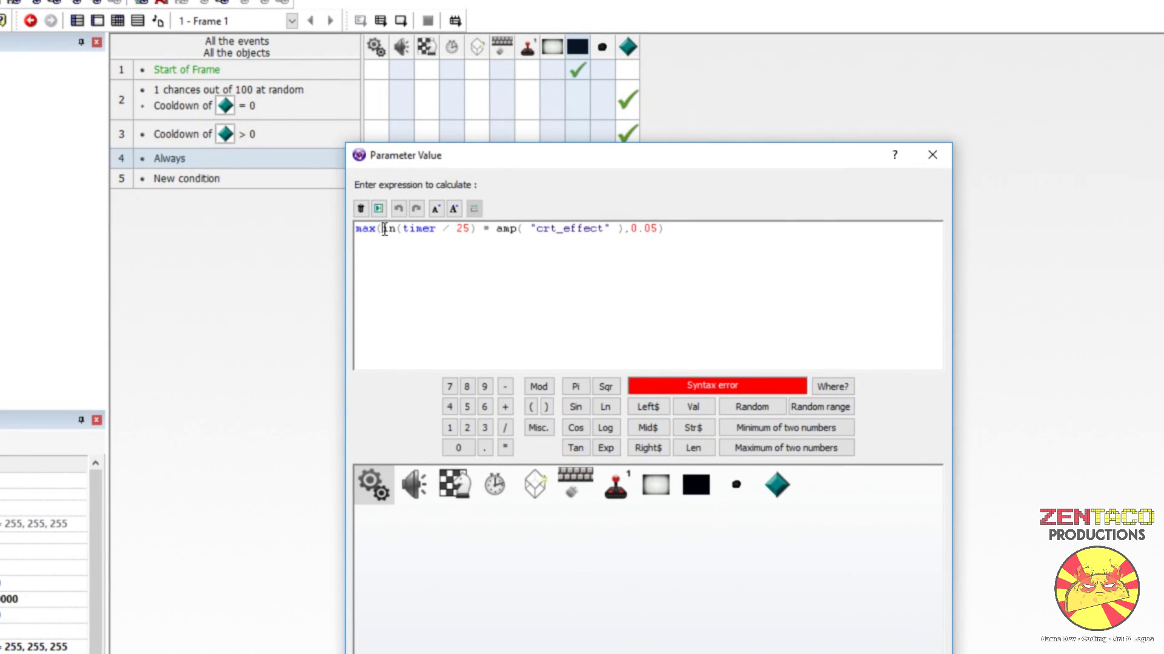
pyautogui.write('s')
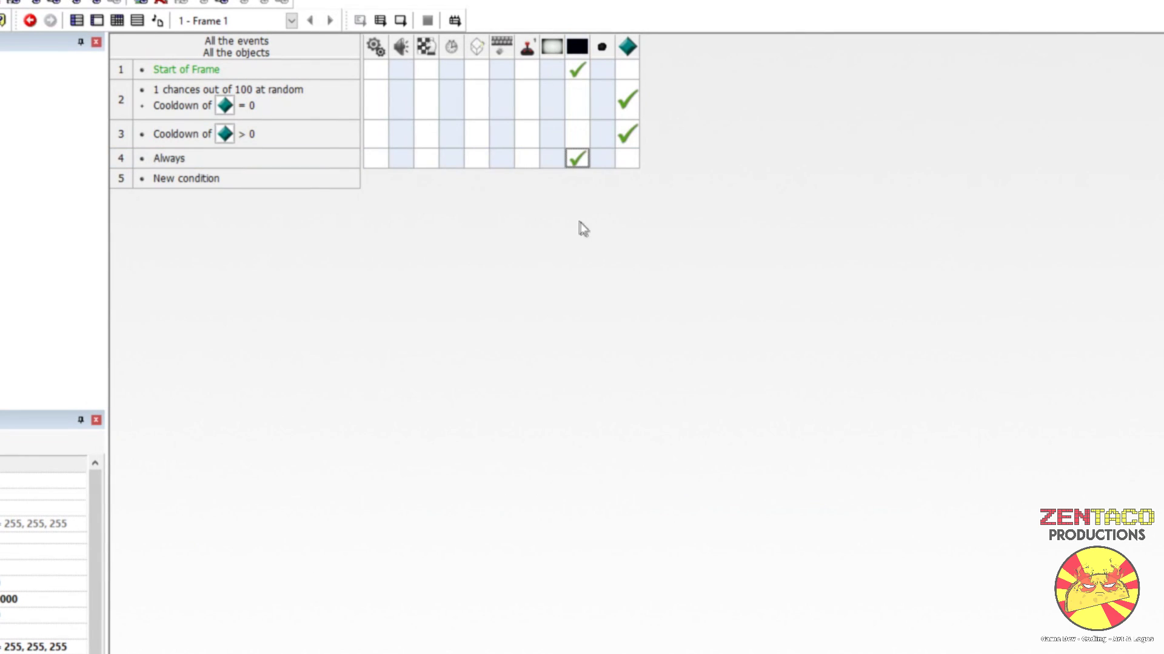
# - Add a second crt_scanlines action to the Always event that sets the effect parameter named "fOffset"
pyautogui.rightClick(577, 160)
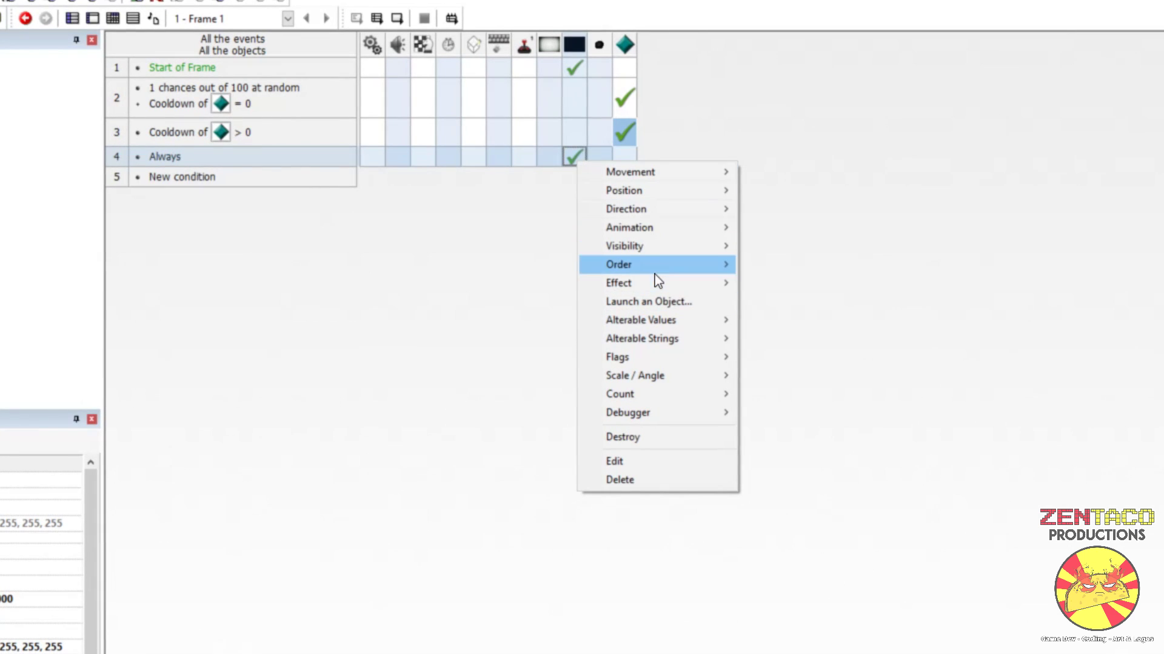
pyautogui.moveTo(649, 284)
pyautogui.click(812, 302)
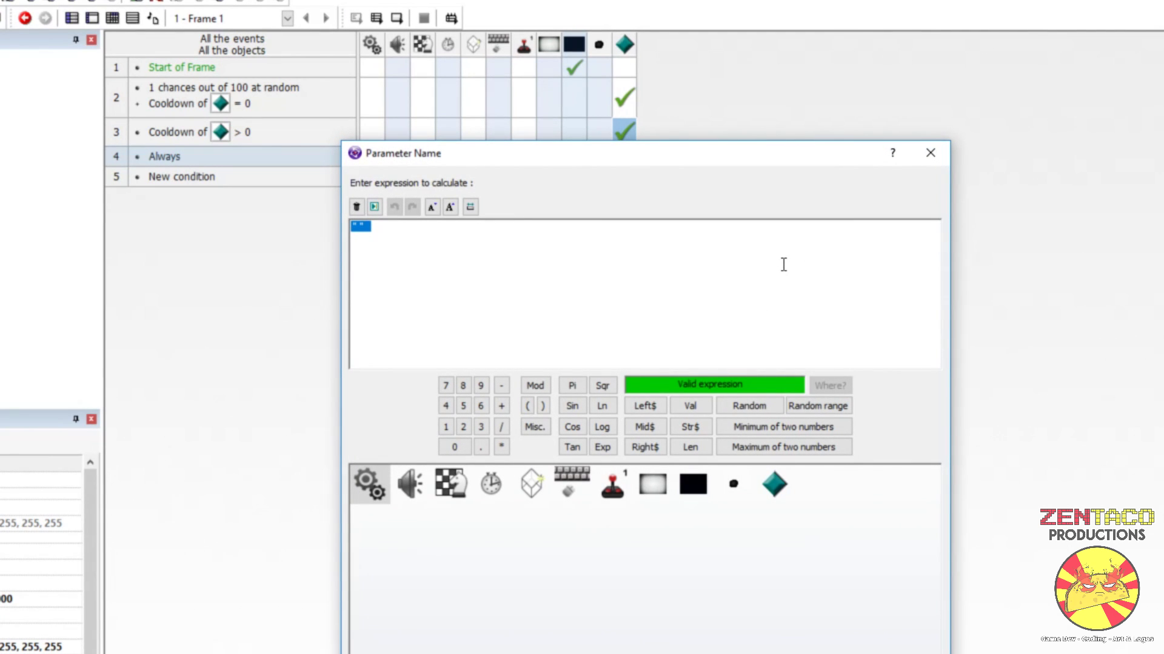
pyautogui.write('"fOff')
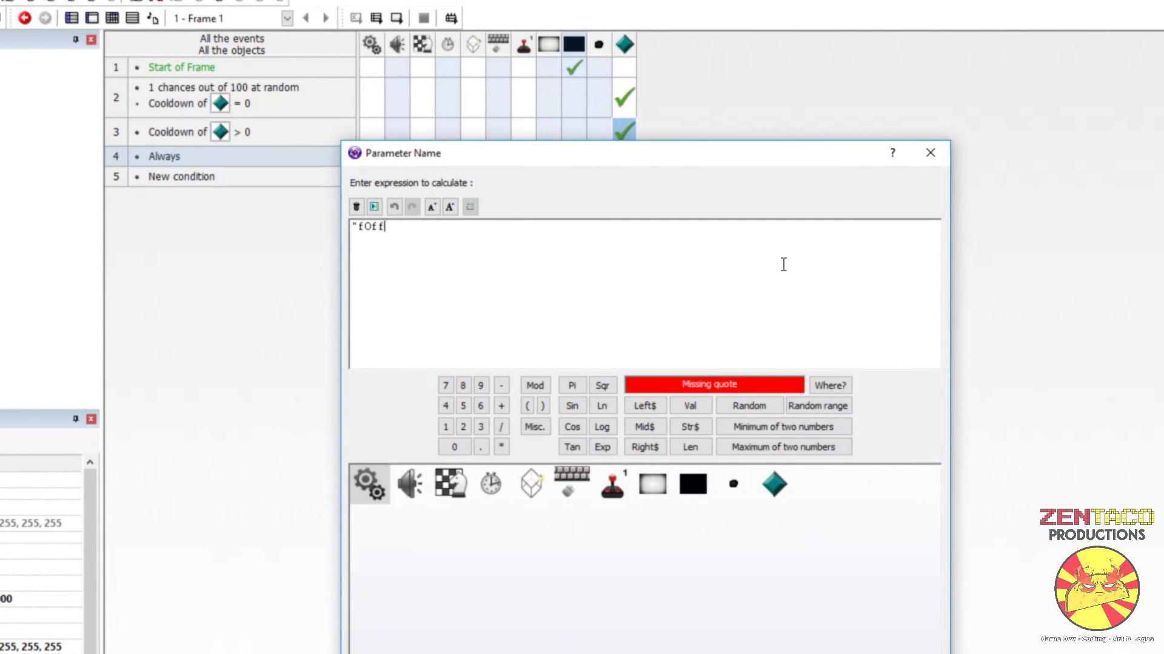
pyautogui.write('set"')
pyautogui.press('Return')
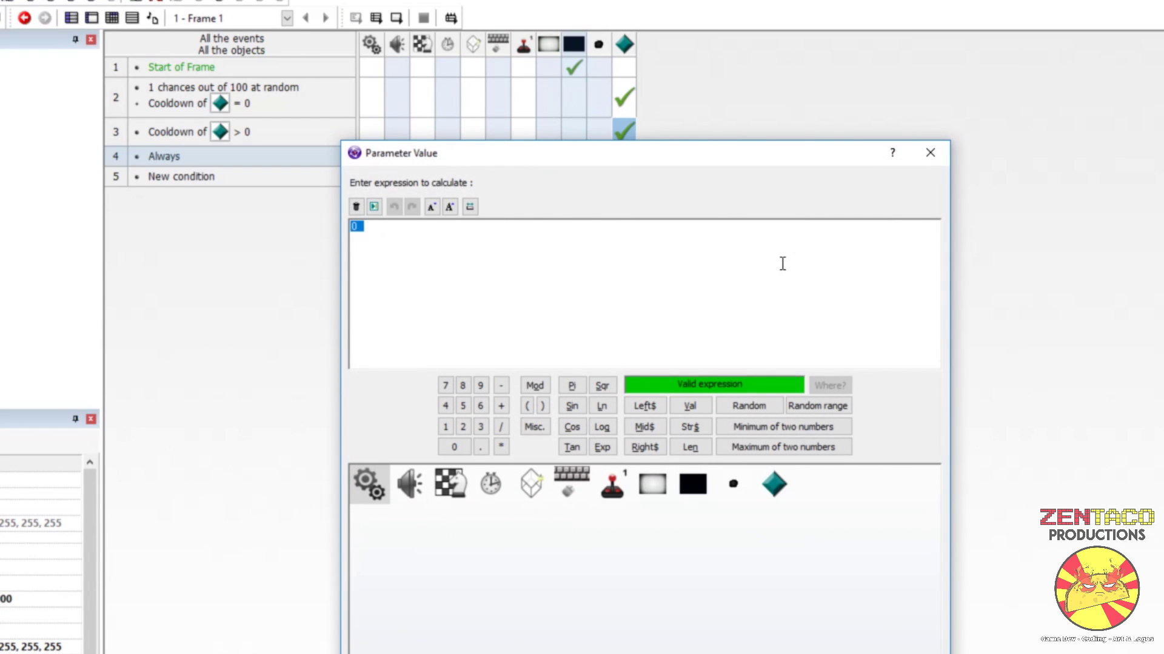
# - Set the fOffset parameter's value to EffectParam("crt_scanlines", "fOffset") + 1
pyautogui.click(693, 485)
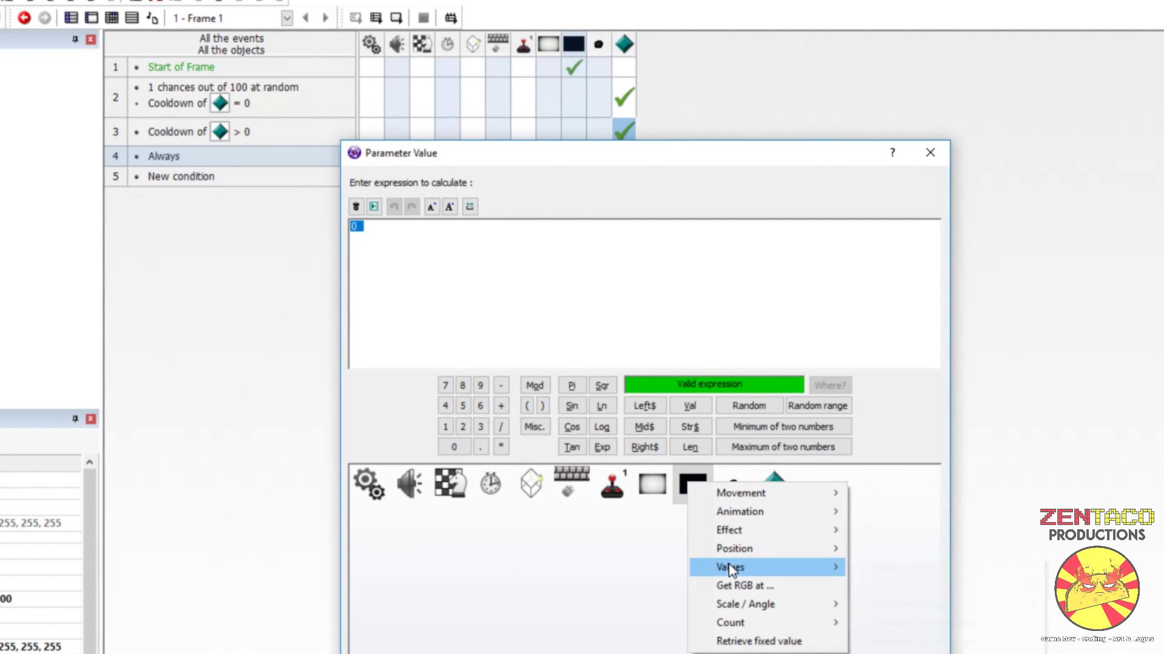
pyautogui.moveTo(746, 539)
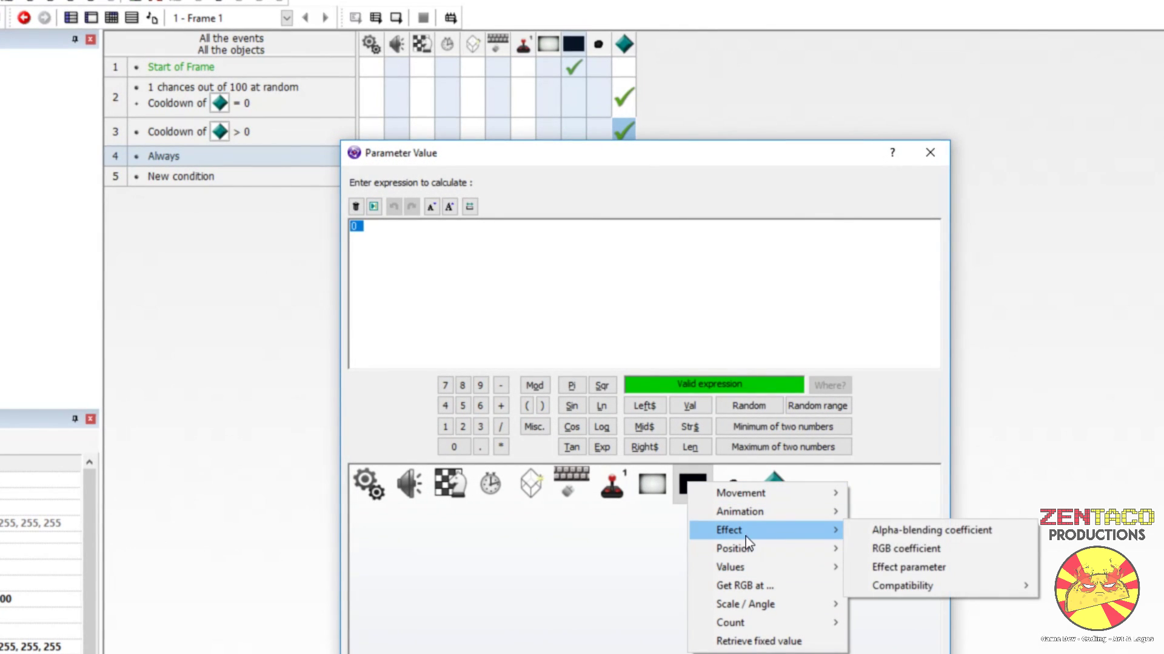
pyautogui.click(938, 569)
pyautogui.write('"crt_scanlines",')
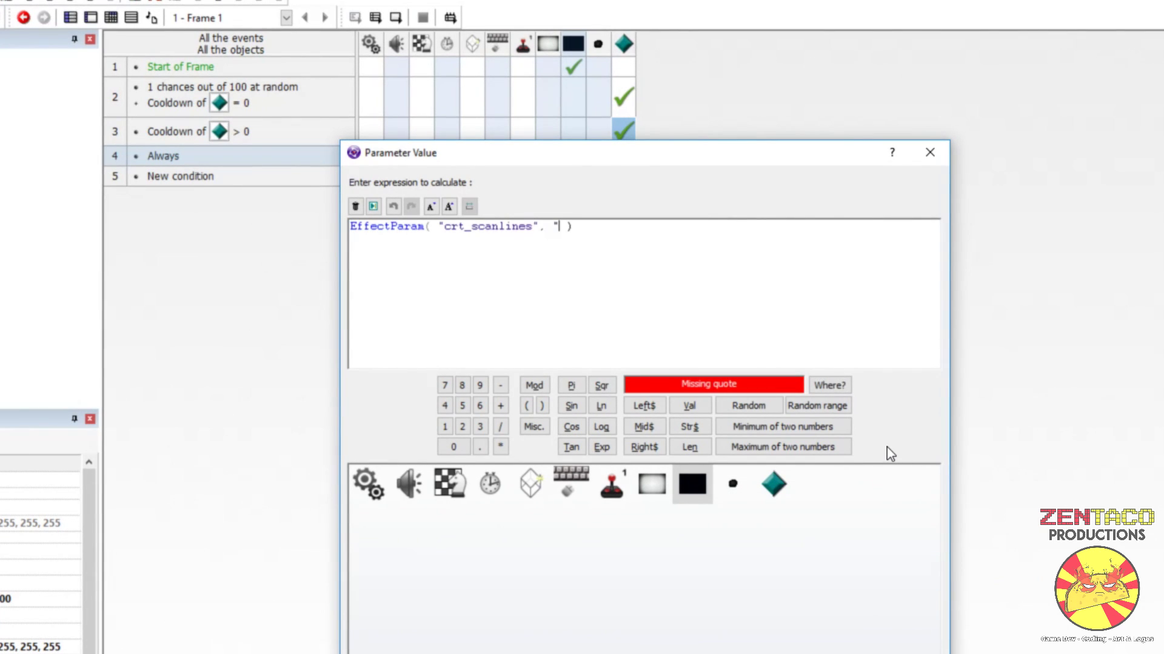
pyautogui.write('fOffset"')
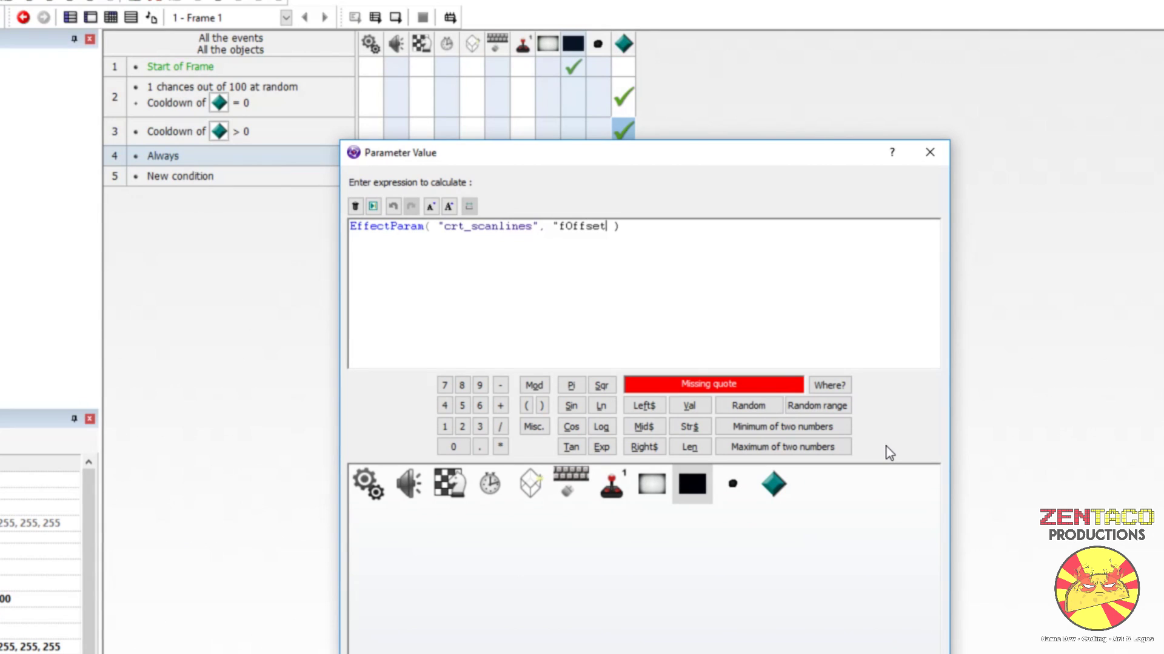
pyautogui.click(732, 235)
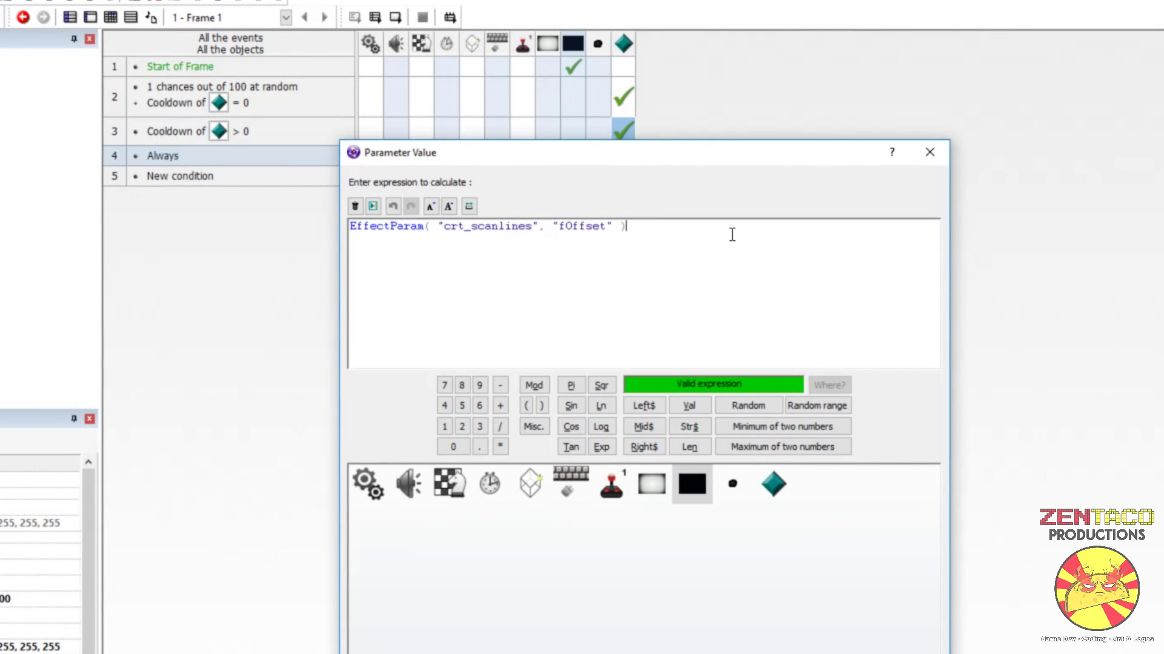
pyautogui.write('+')
pyautogui.press('Return')
# - Replace the Always condition of event 4 with a check that crt_effect's cooldown is greater than 0
pyautogui.rightClick(173, 161)
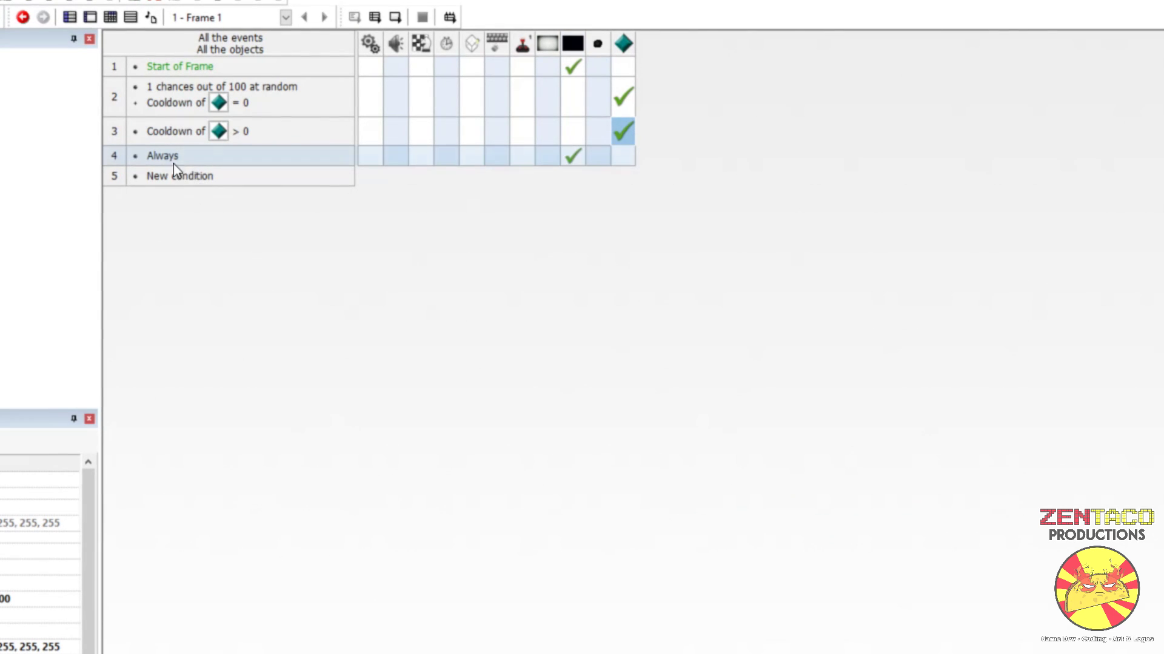
pyautogui.click(215, 192)
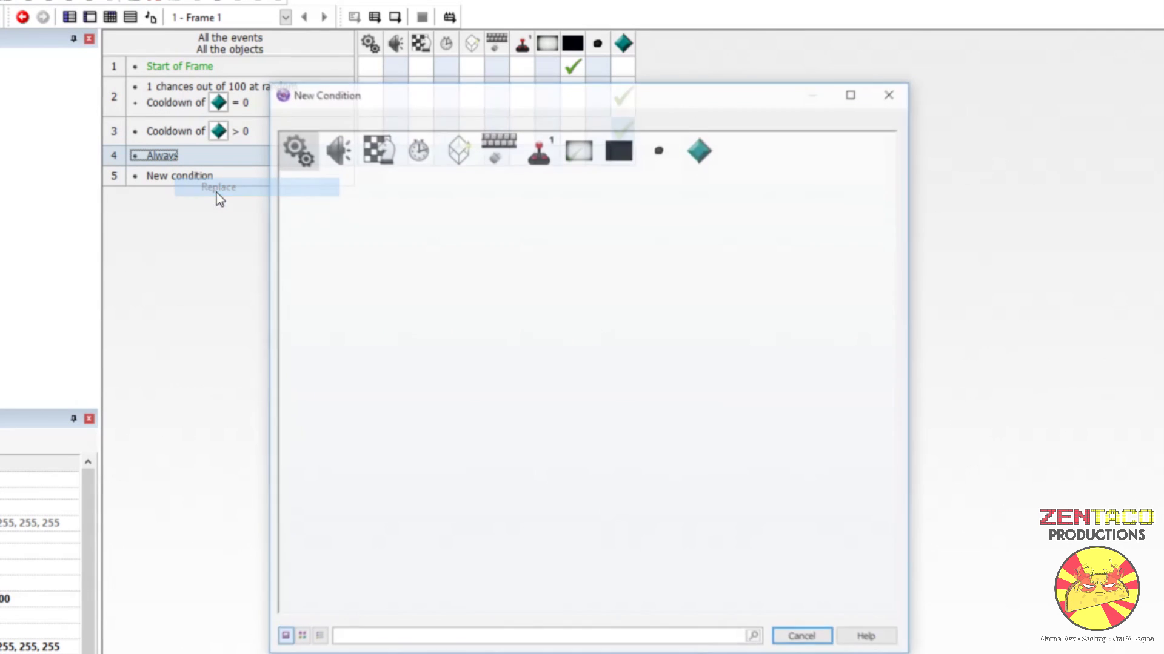
pyautogui.click(715, 152)
pyautogui.moveTo(788, 289)
pyautogui.click(878, 292)
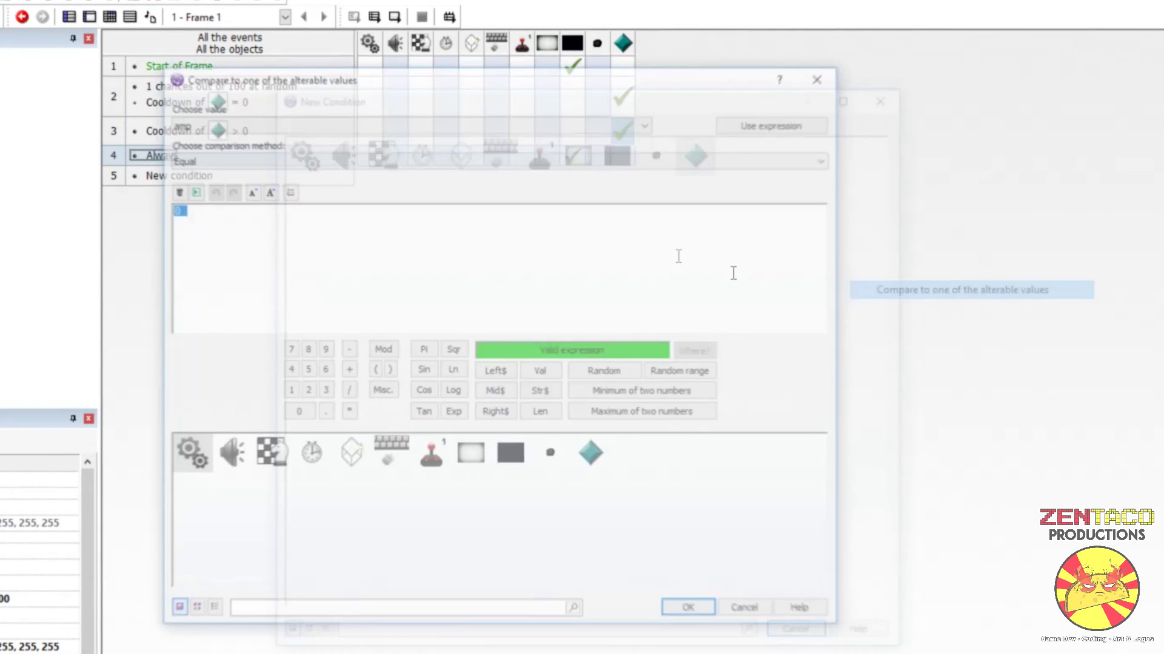
pyautogui.click(339, 119)
pyautogui.click(330, 150)
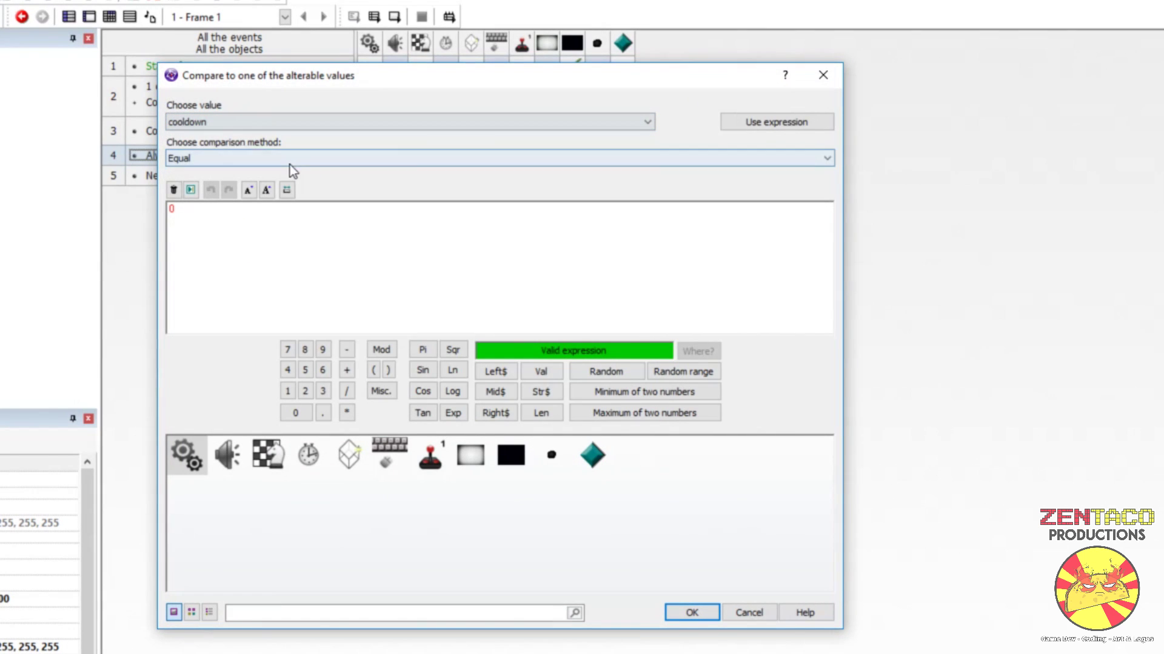
pyautogui.click(290, 162)
pyautogui.click(268, 230)
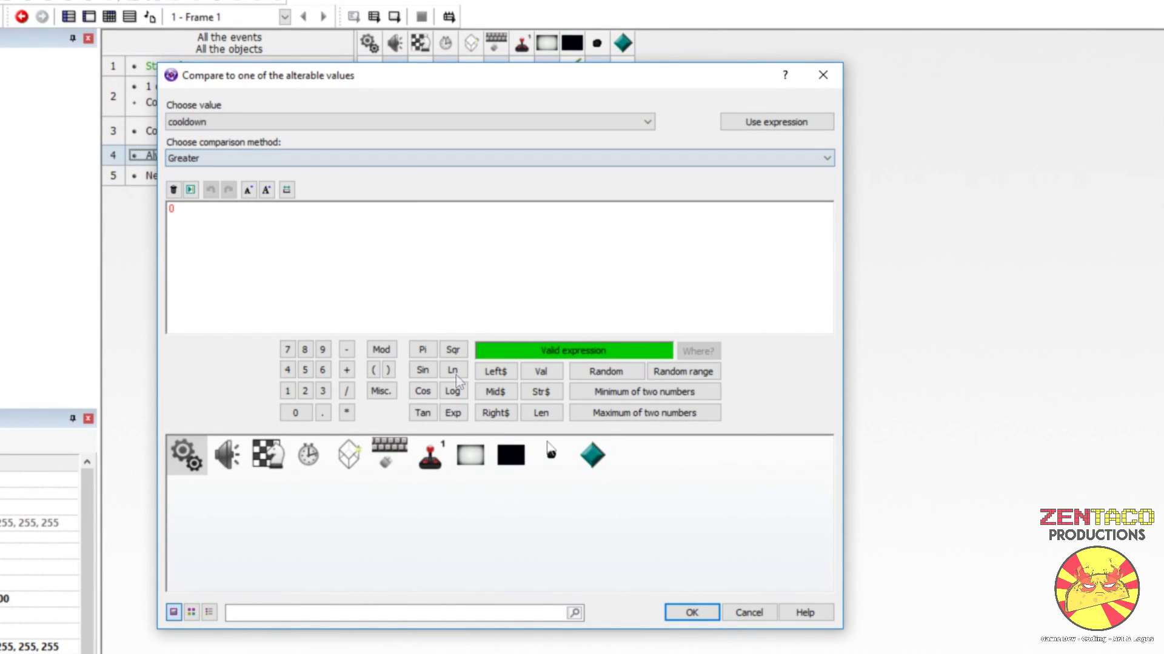
pyautogui.click(719, 617)
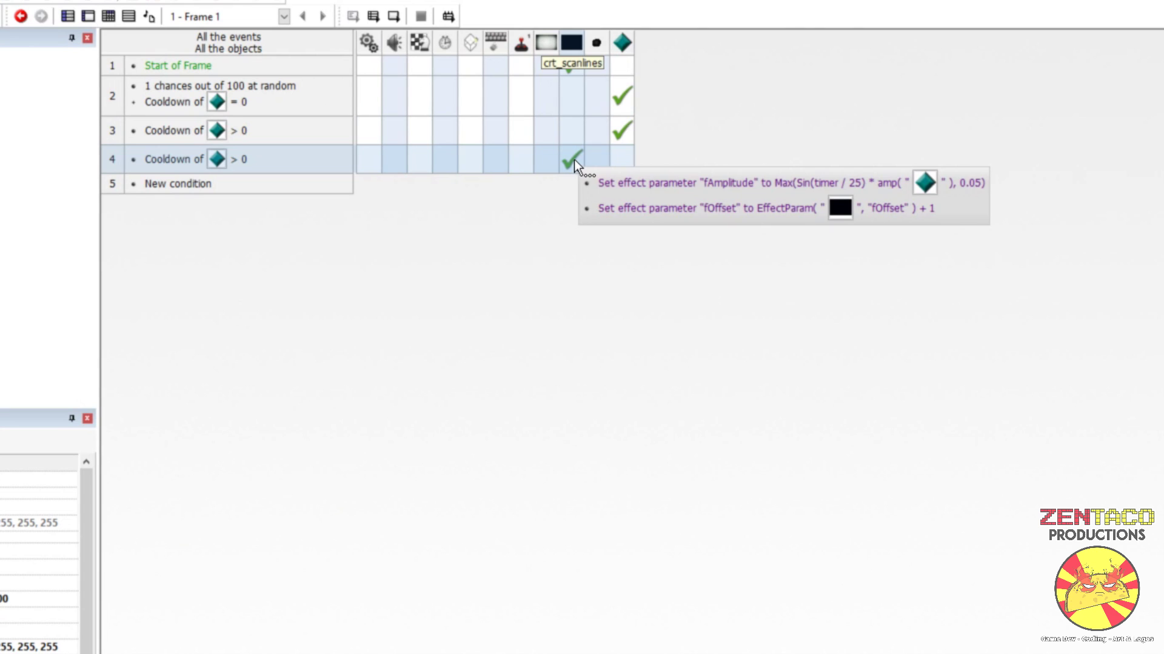
# - Duplicate event 4 and change the copy's condition to check that crt_effect's cooldown is equal to 0
pyautogui.click(191, 184)
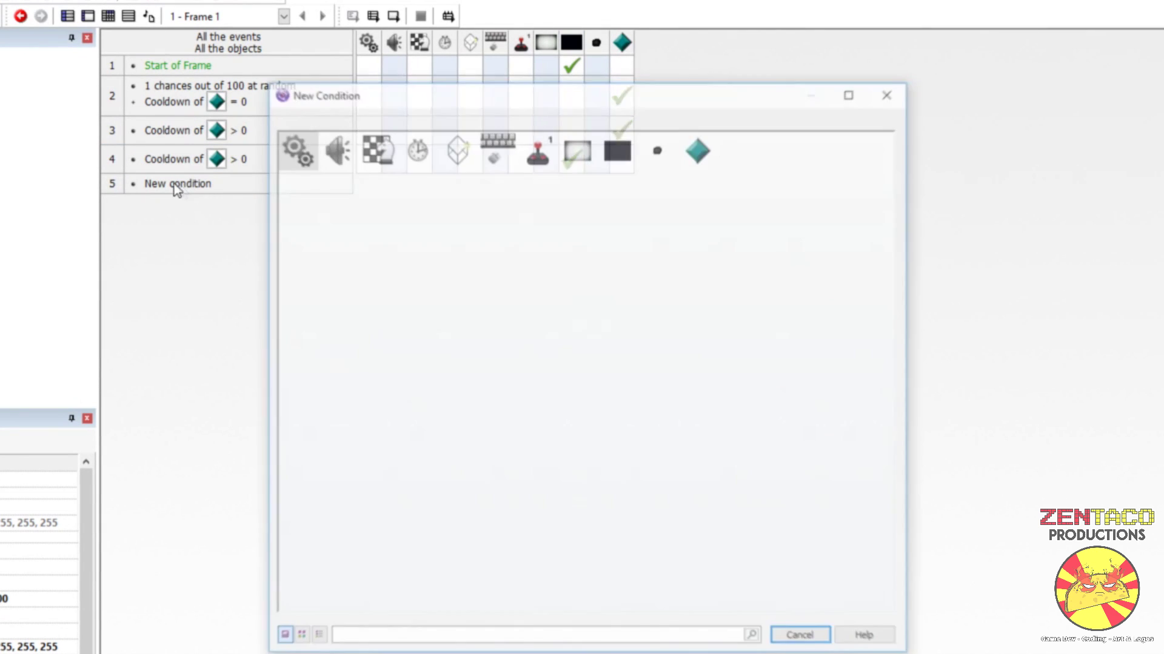
pyautogui.click(802, 639)
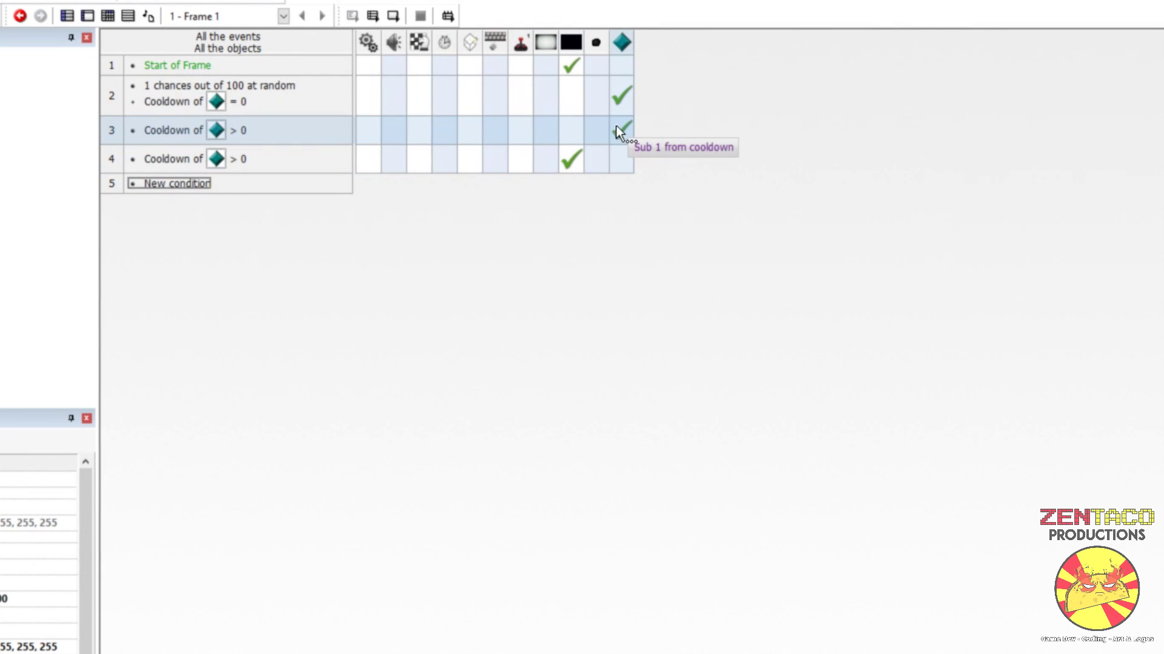
pyautogui.click(113, 164)
pyautogui.hotkey('ctrl', 'c')
pyautogui.hotkey('ctrl', 'v')
pyautogui.doubleClick(190, 187)
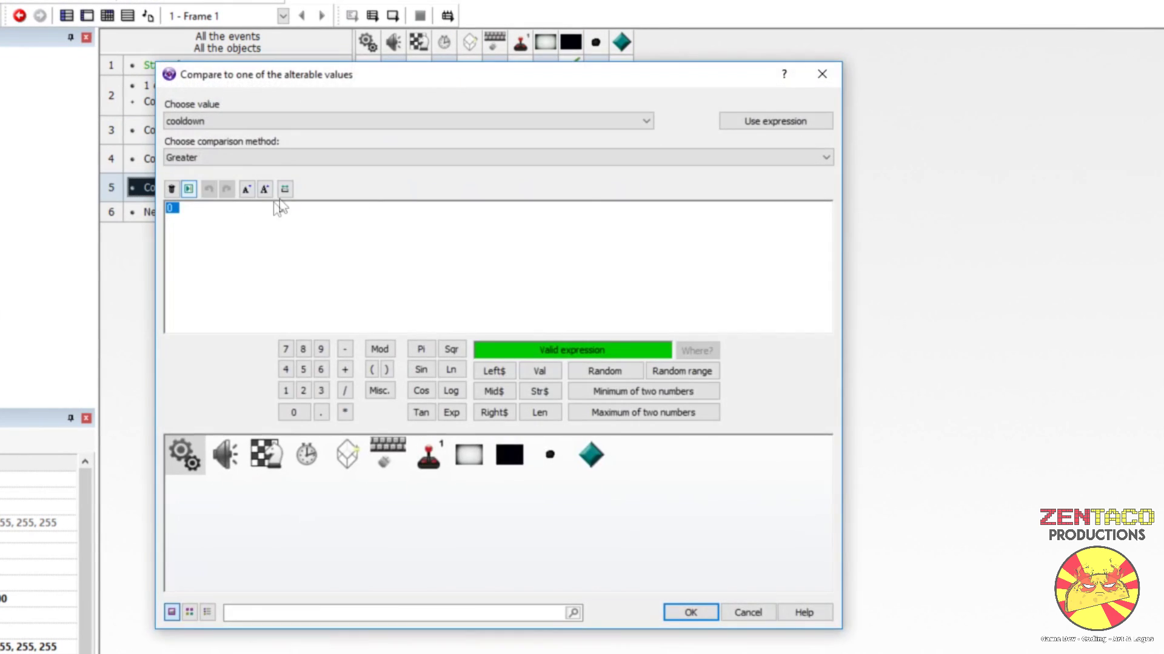
pyautogui.click(291, 156)
pyautogui.click(242, 169)
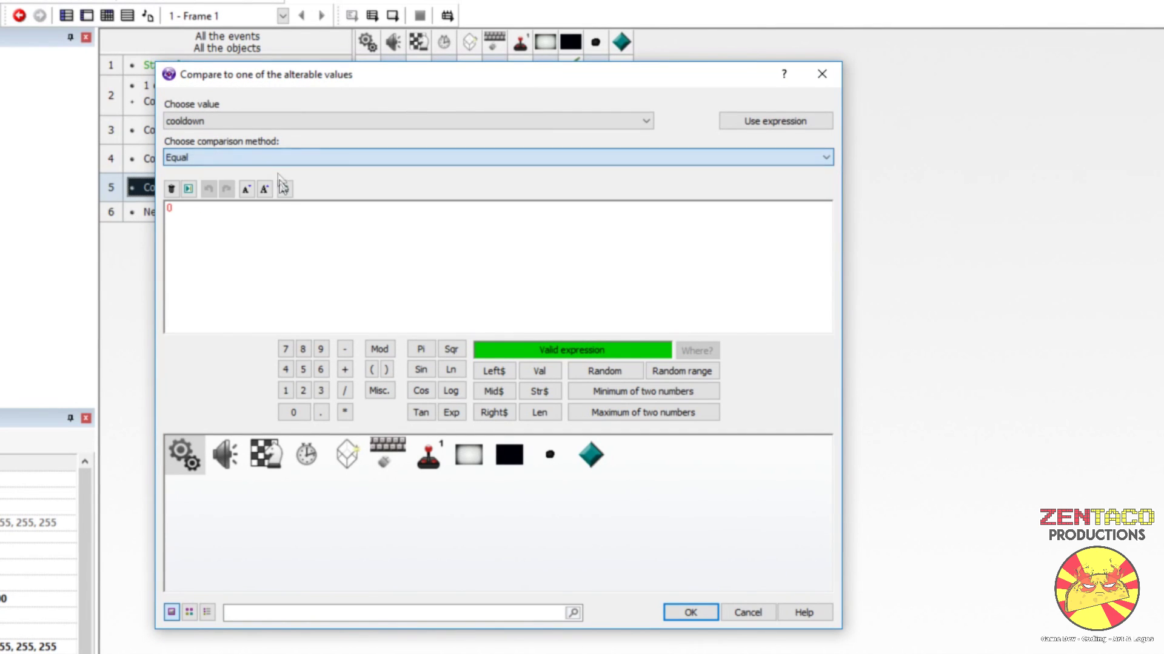
pyautogui.click(697, 613)
# - Delete the action that sets the effect parameter "fOffset" from crt_scanlines in event 5
pyautogui.click(575, 193)
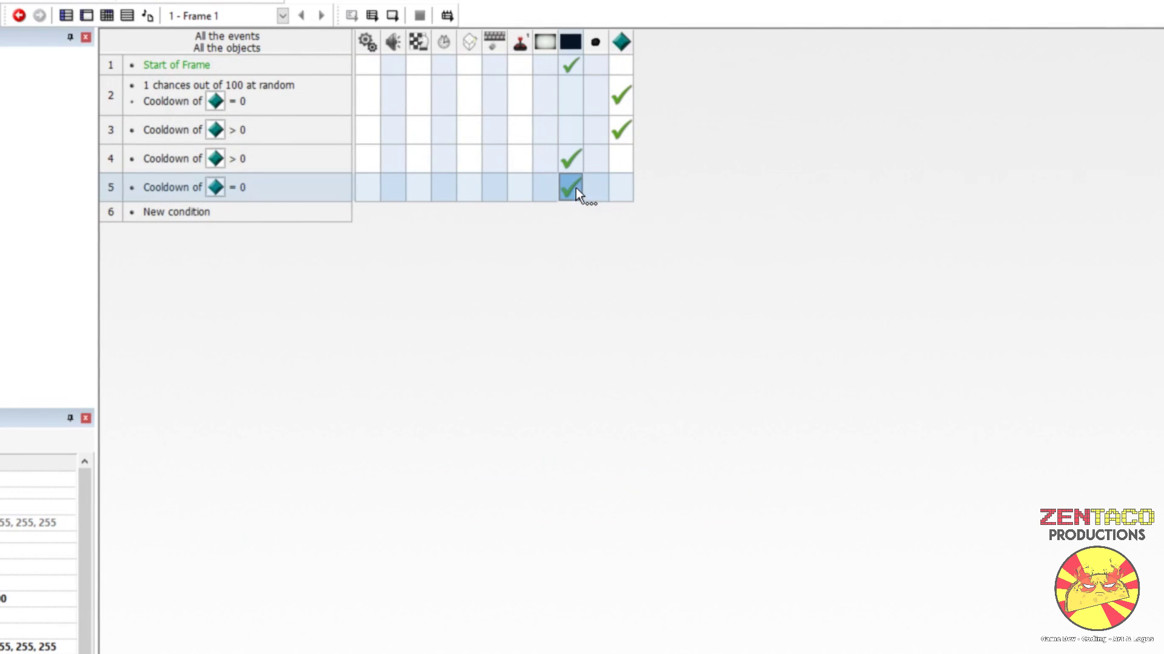
pyautogui.rightClick(571, 189)
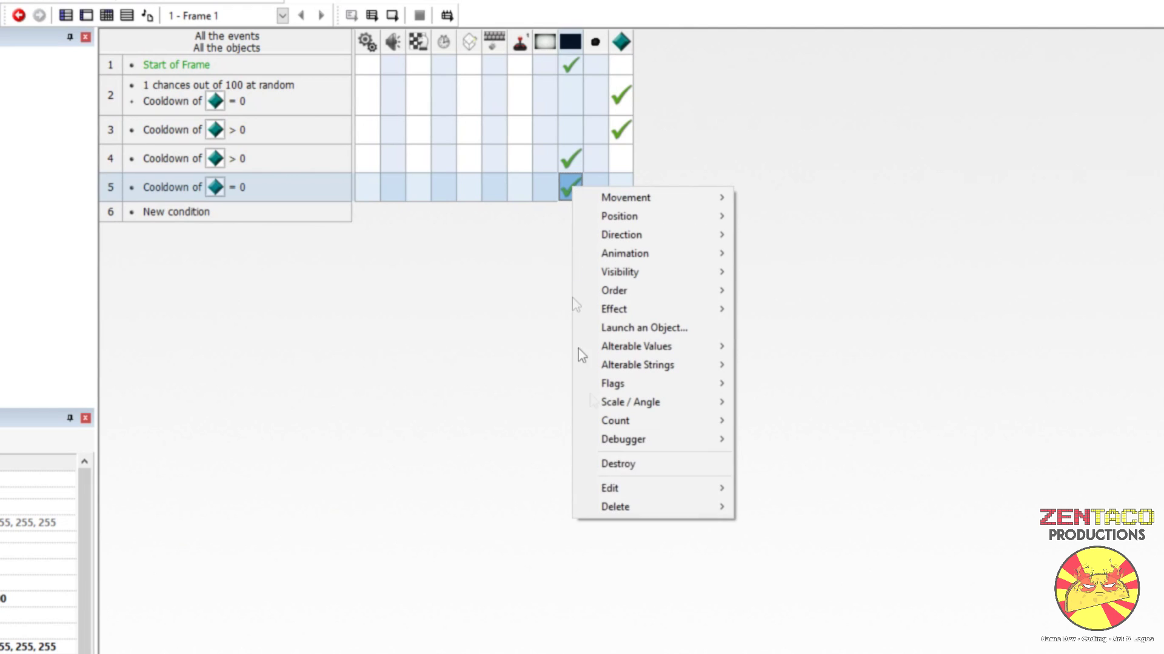
pyautogui.moveTo(620, 512)
pyautogui.click(782, 524)
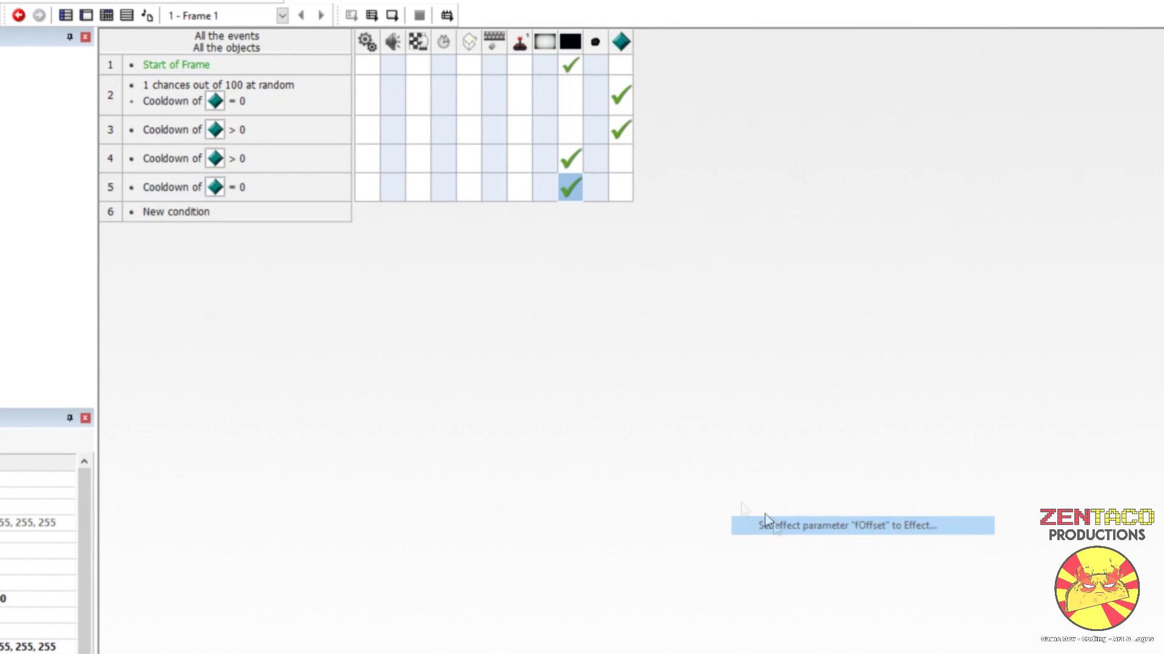
# - Set the value of event 5's fAmplitude action for crt_scanlines to 0.05 and return to the event list
pyautogui.click(562, 184)
pyautogui.click(316, 47)
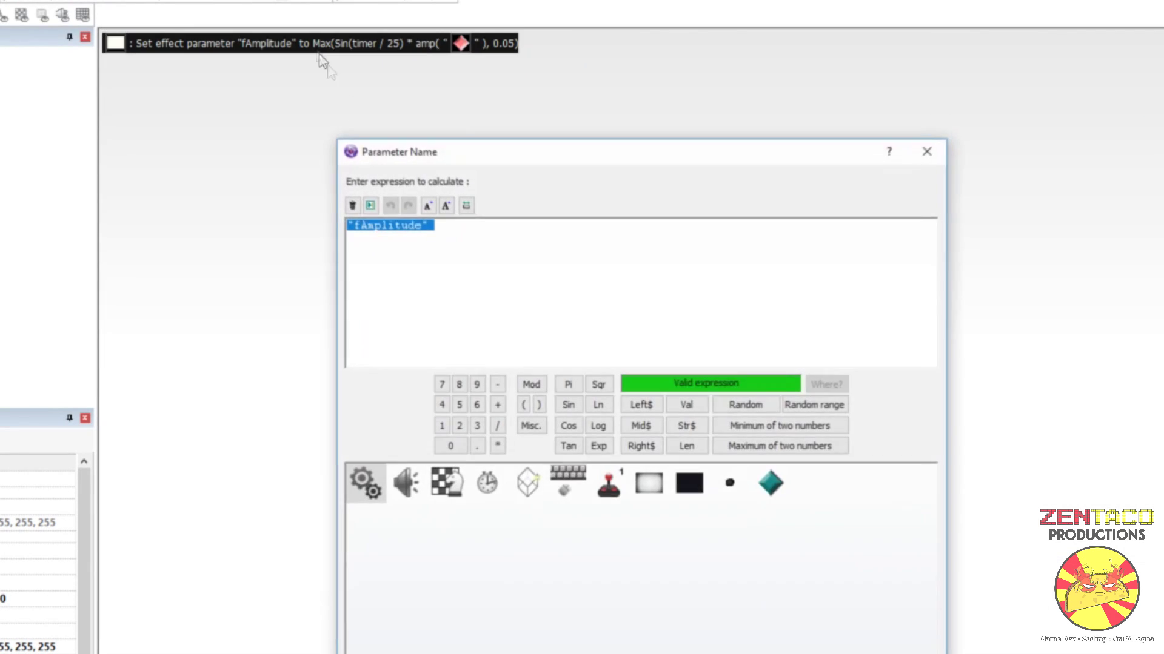
pyautogui.press('Return')
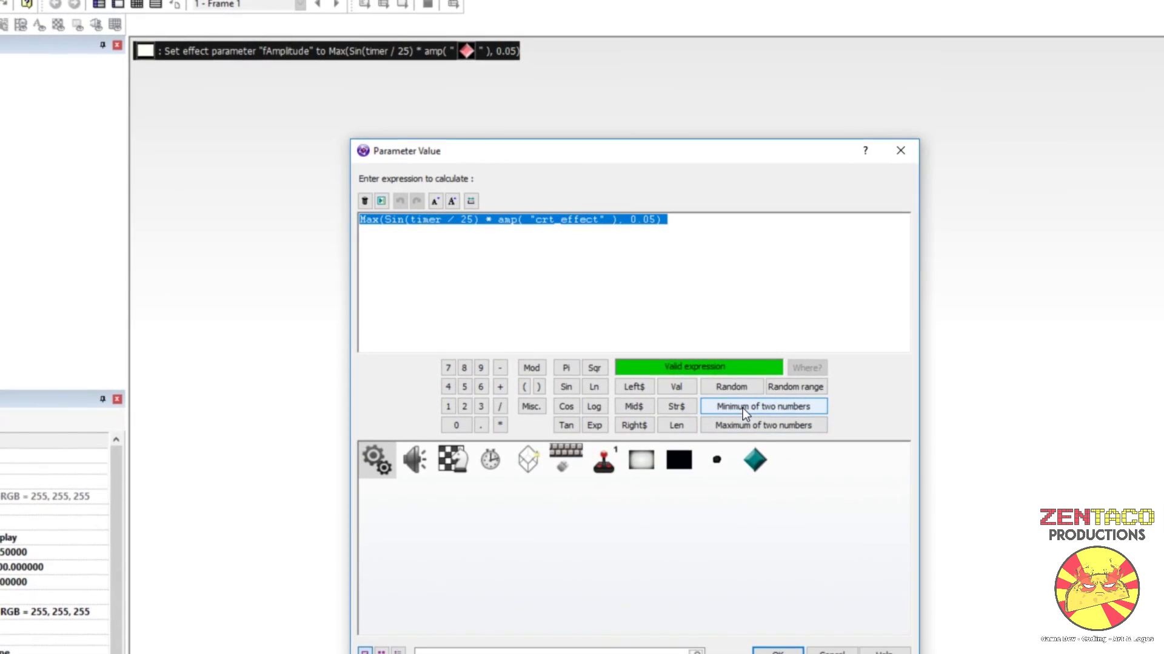
pyautogui.write('0.')
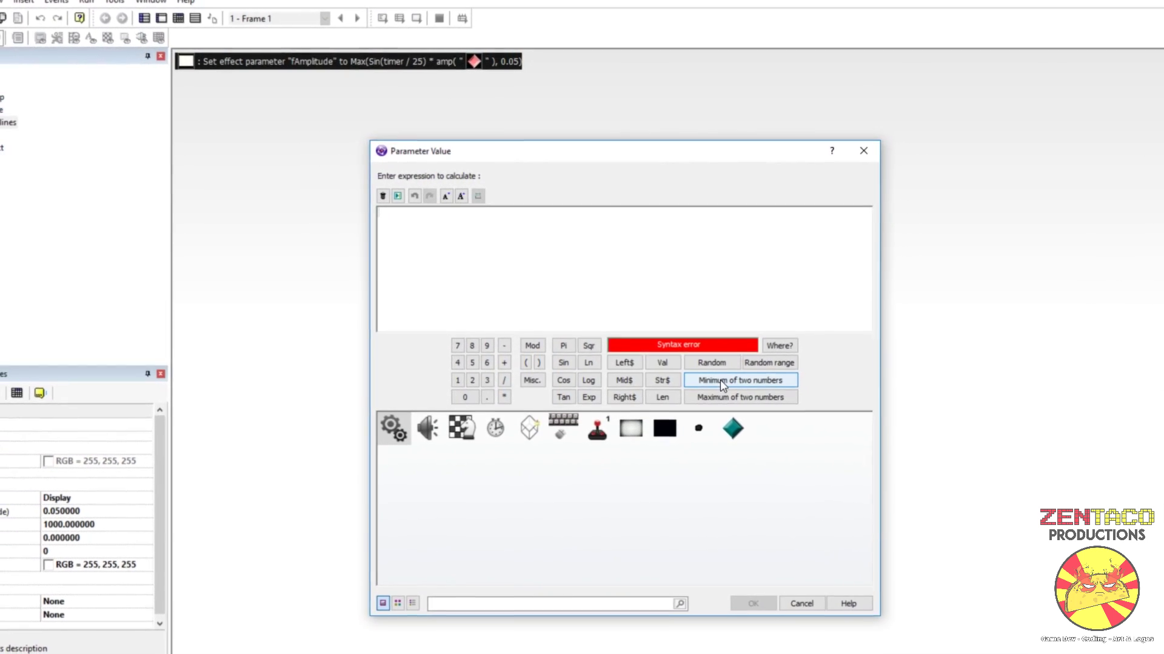
pyautogui.write('05')
pyautogui.press('Return')
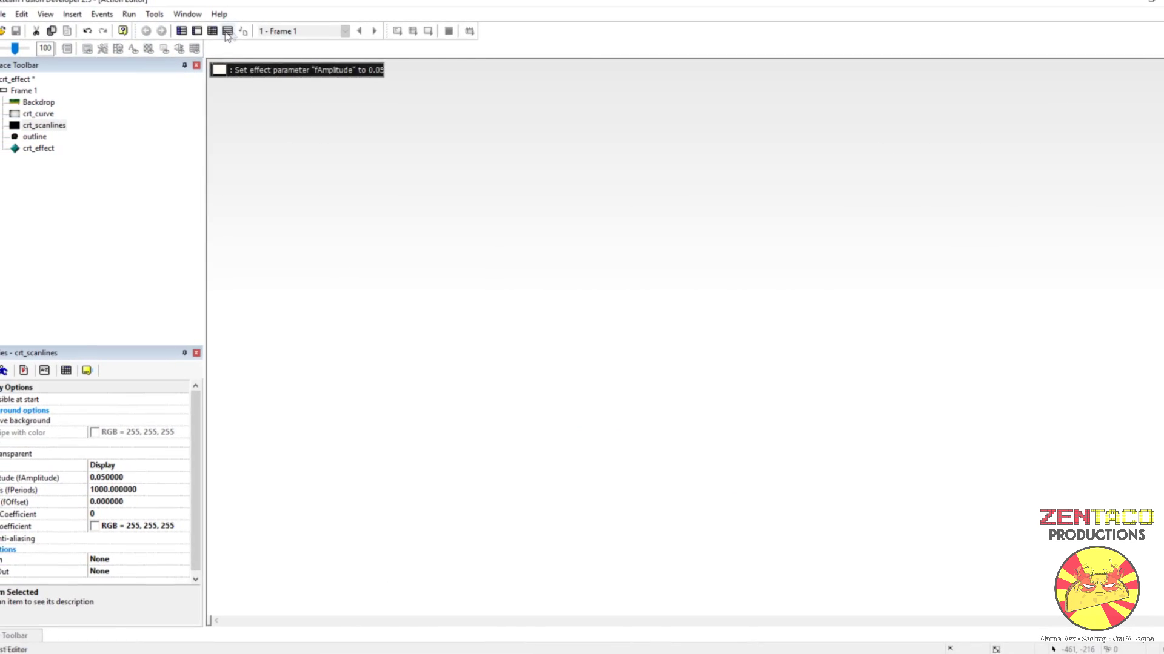
pyautogui.click(228, 31)
# - Run the project to test the scanline events
pyautogui.click(129, 14)
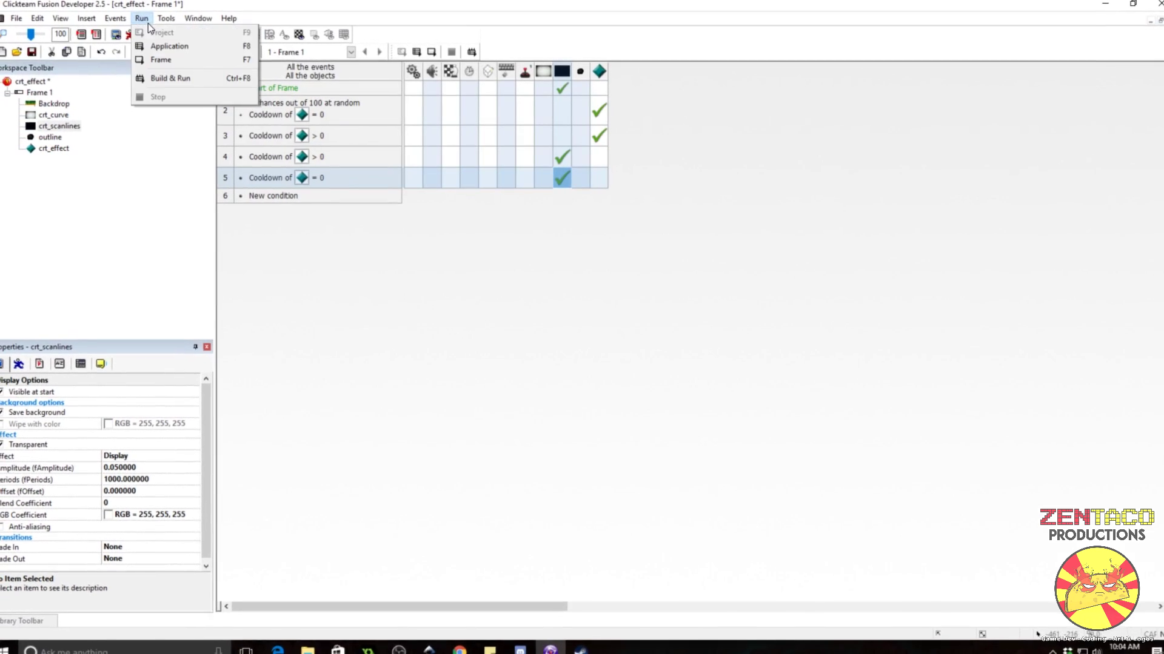